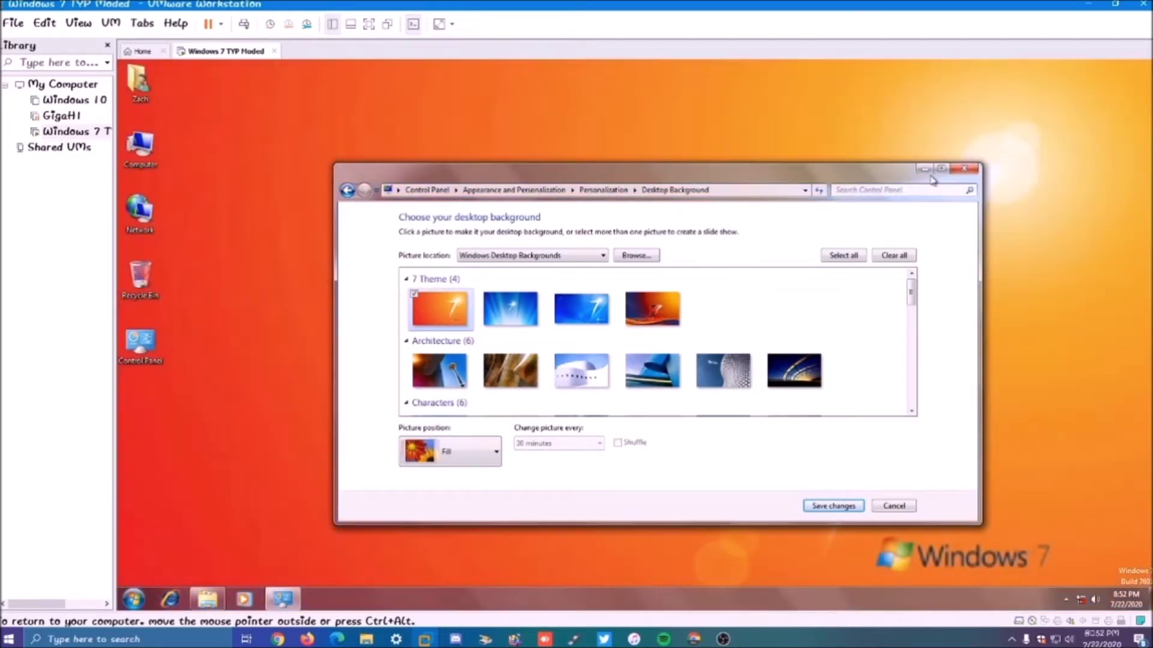
Step: Minimize and restore the Desktop Background window, then scroll the Picture location list down and back up
{"action": "left_click", "coordinate": [926, 170]}
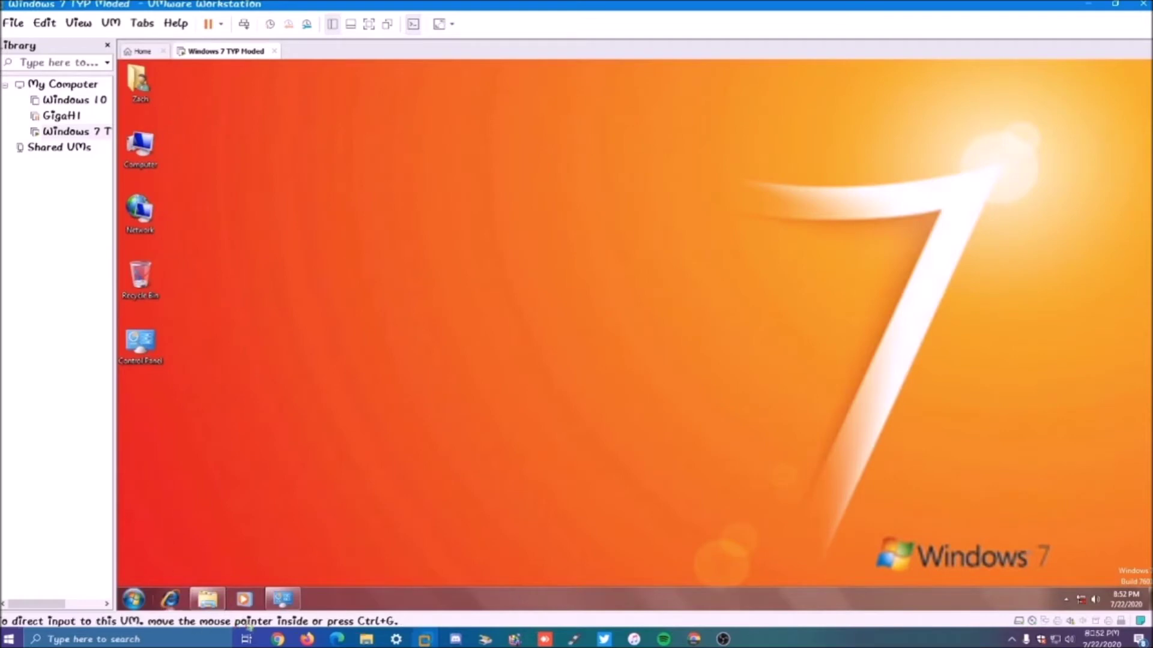
{"action": "left_click", "coordinate": [282, 598]}
{"action": "scroll", "coordinate": [708, 345], "scroll_direction": "down", "scroll_amount": 3}
{"action": "scroll", "coordinate": [708, 345], "scroll_direction": "up", "scroll_amount": 2}
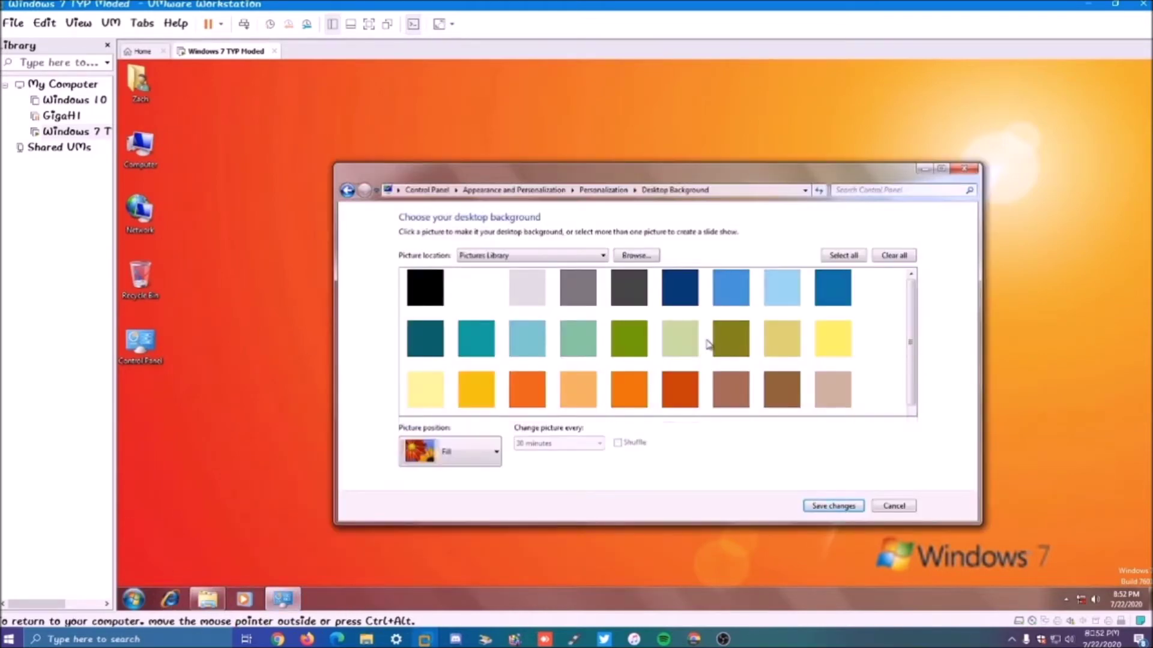
{"action": "scroll", "coordinate": [709, 345], "scroll_direction": "up", "scroll_amount": 1}
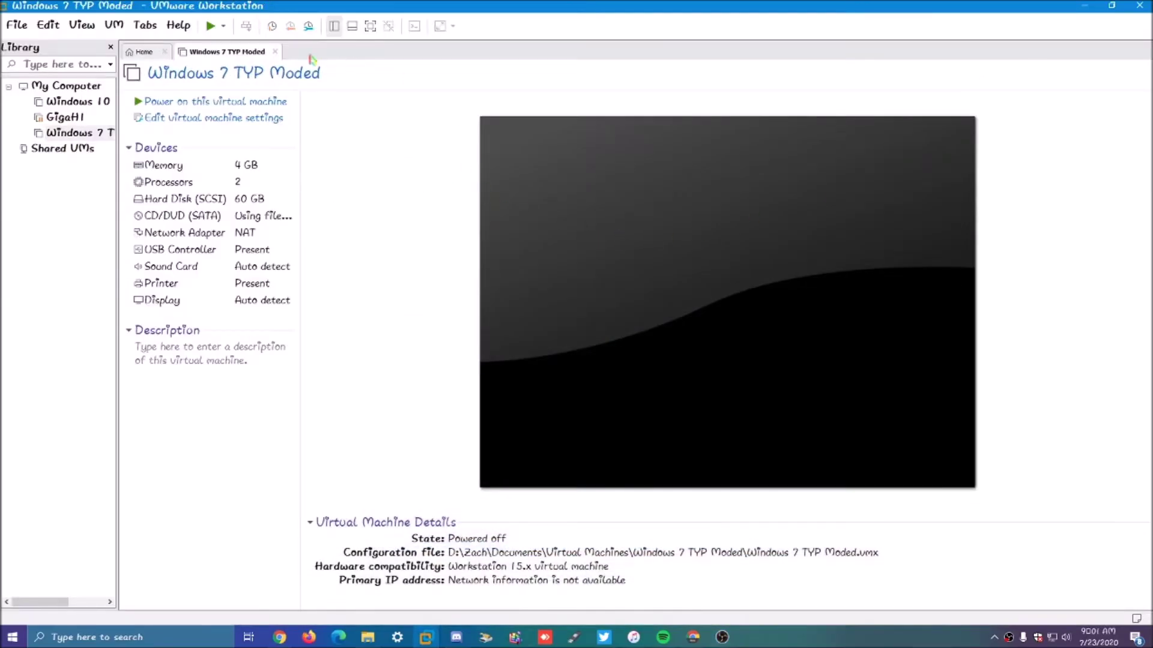
Step: Close the Windows 7 TYP Moded tab and run the new-VM wizard with Typical, install-later and Windows 7 choices
{"action": "left_click", "coordinate": [275, 52]}
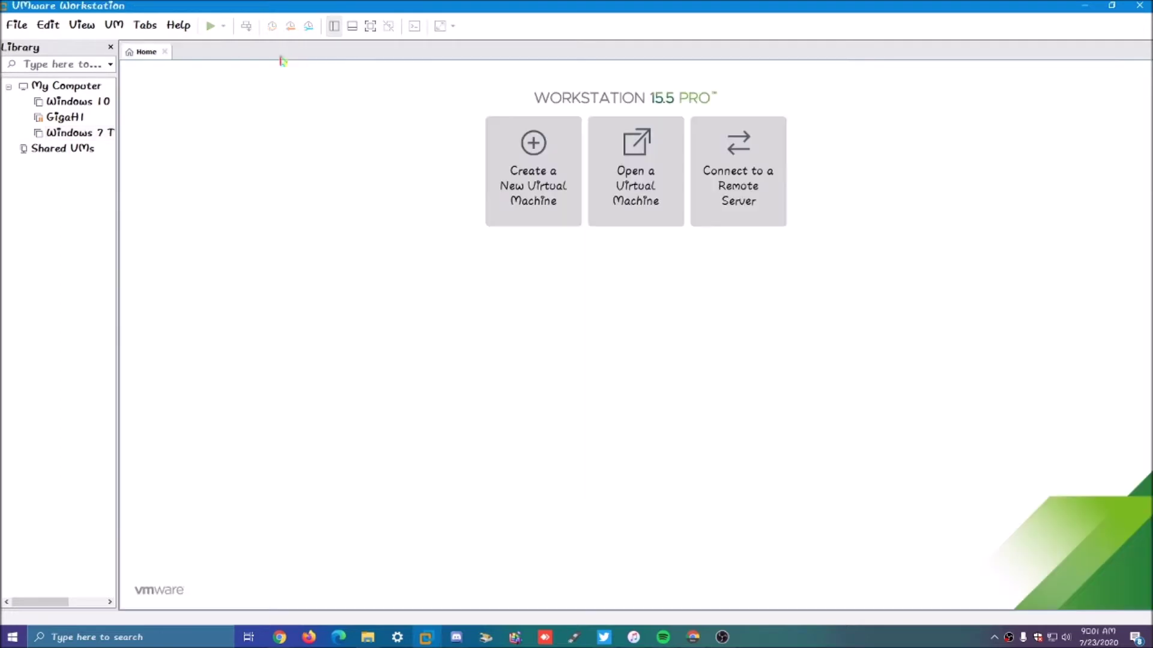
{"action": "left_click", "coordinate": [529, 157]}
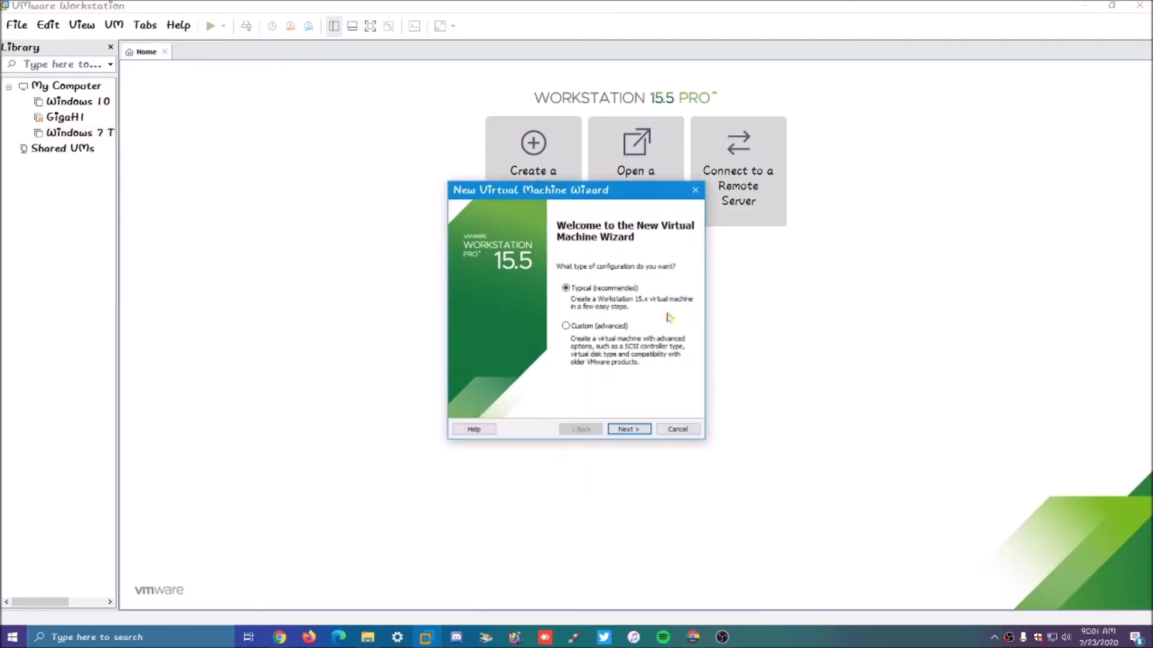
{"action": "left_click", "coordinate": [648, 435]}
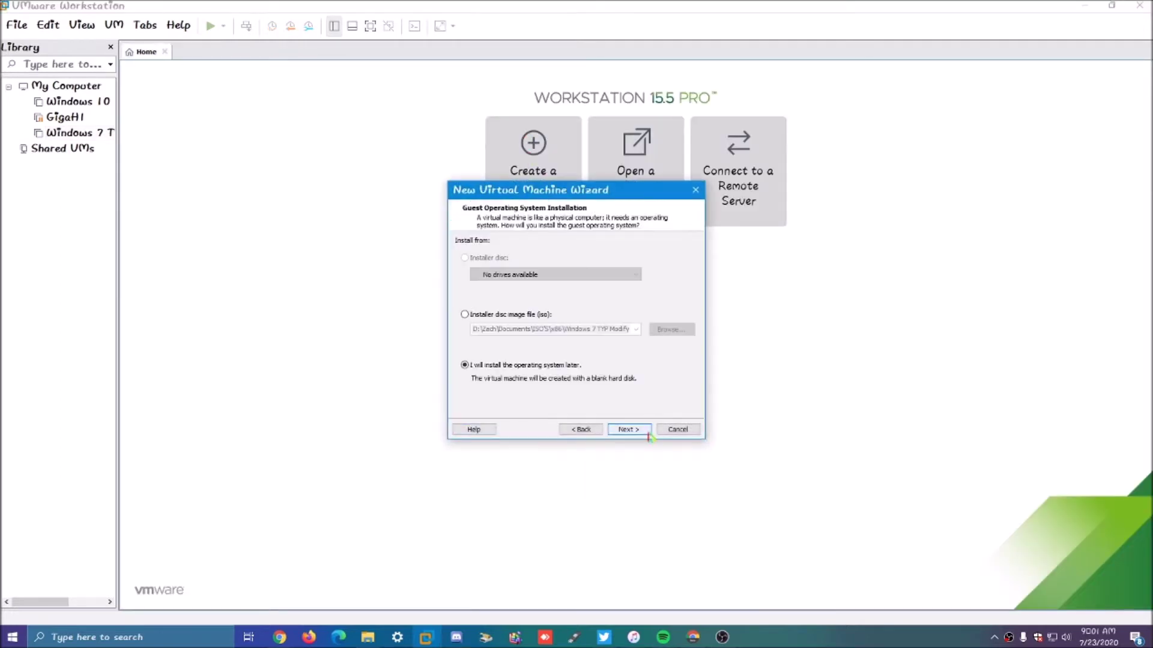
{"action": "left_click", "coordinate": [648, 434]}
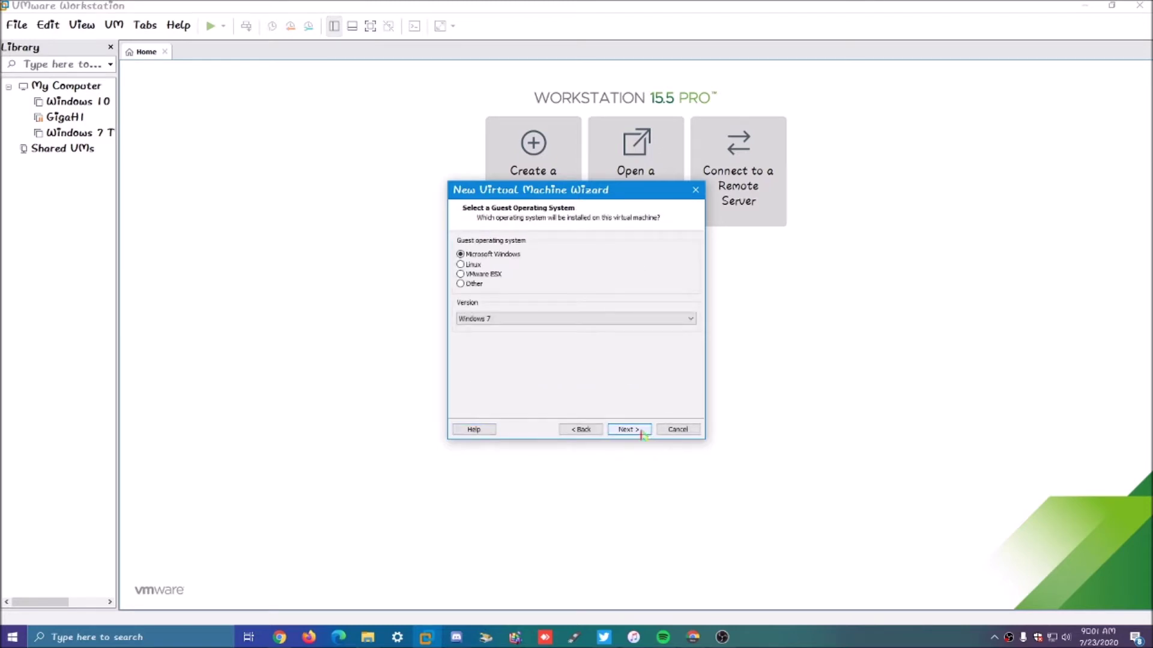
{"action": "left_click", "coordinate": [649, 434]}
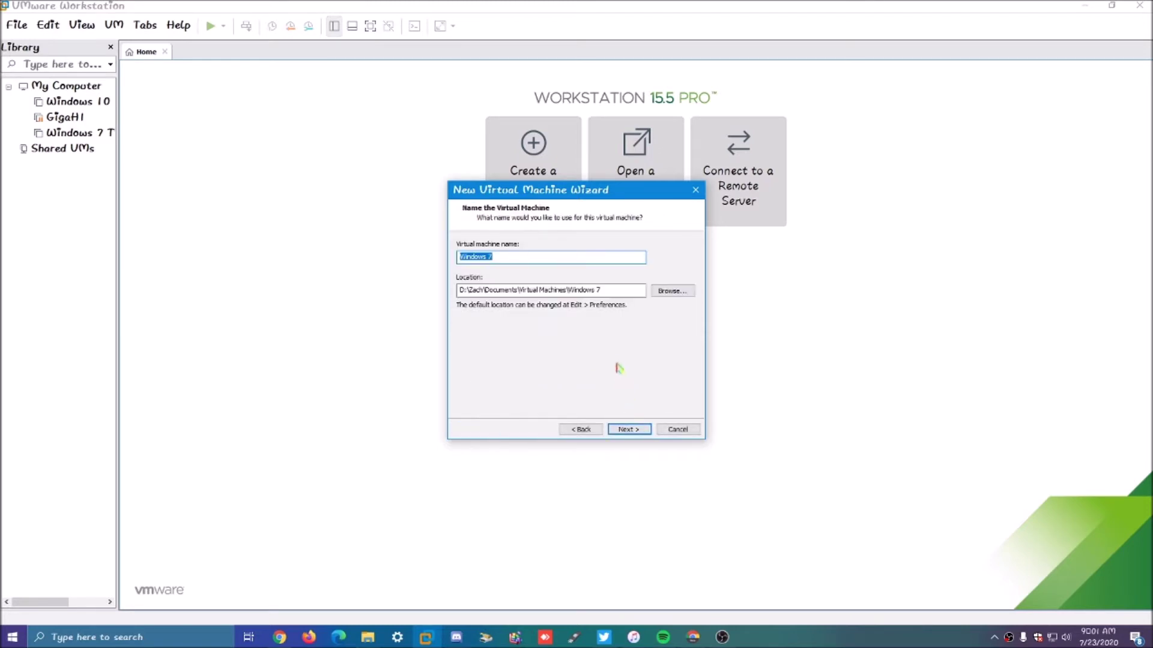
{"action": "left_click", "coordinate": [603, 261]}
{"action": "left_click", "coordinate": [722, 636]}
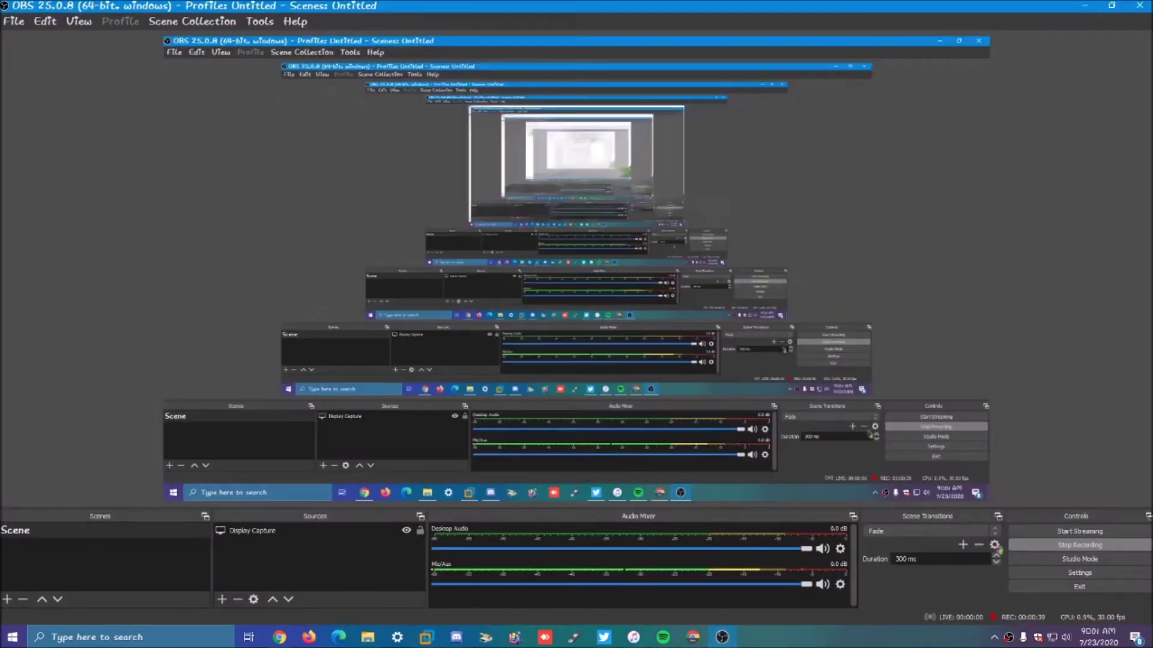
Step: Minimize OBS, bring it back from the taskbar, then minimize it again to show the VMware wizard
{"action": "left_click", "coordinate": [1084, 6]}
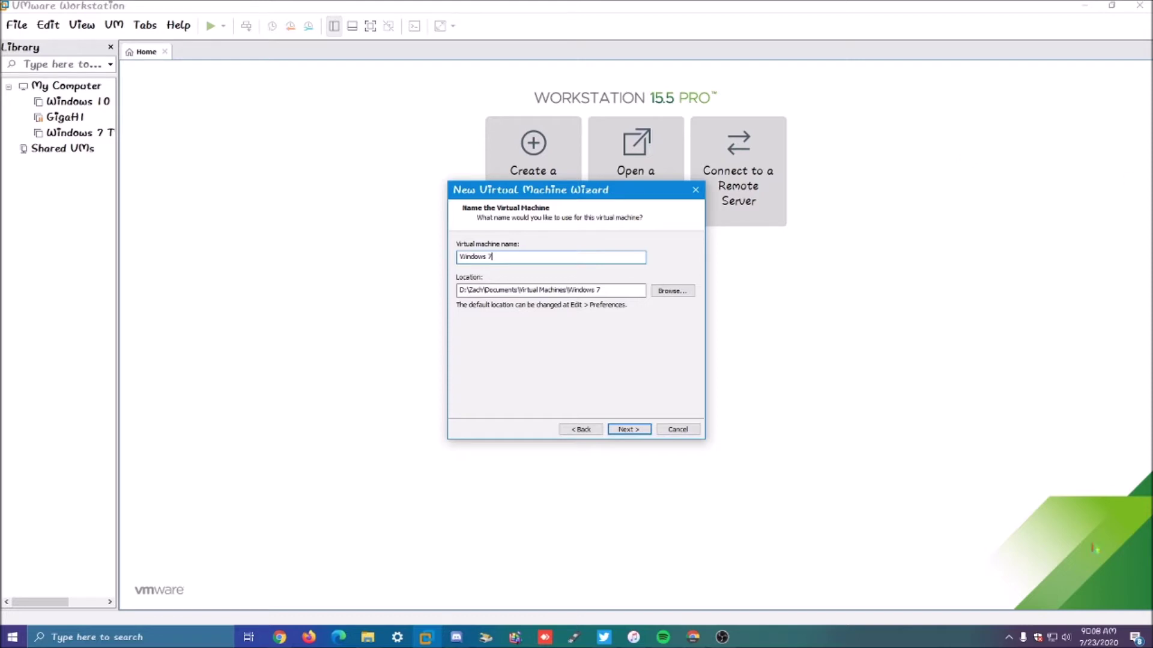
{"action": "left_click", "coordinate": [734, 636]}
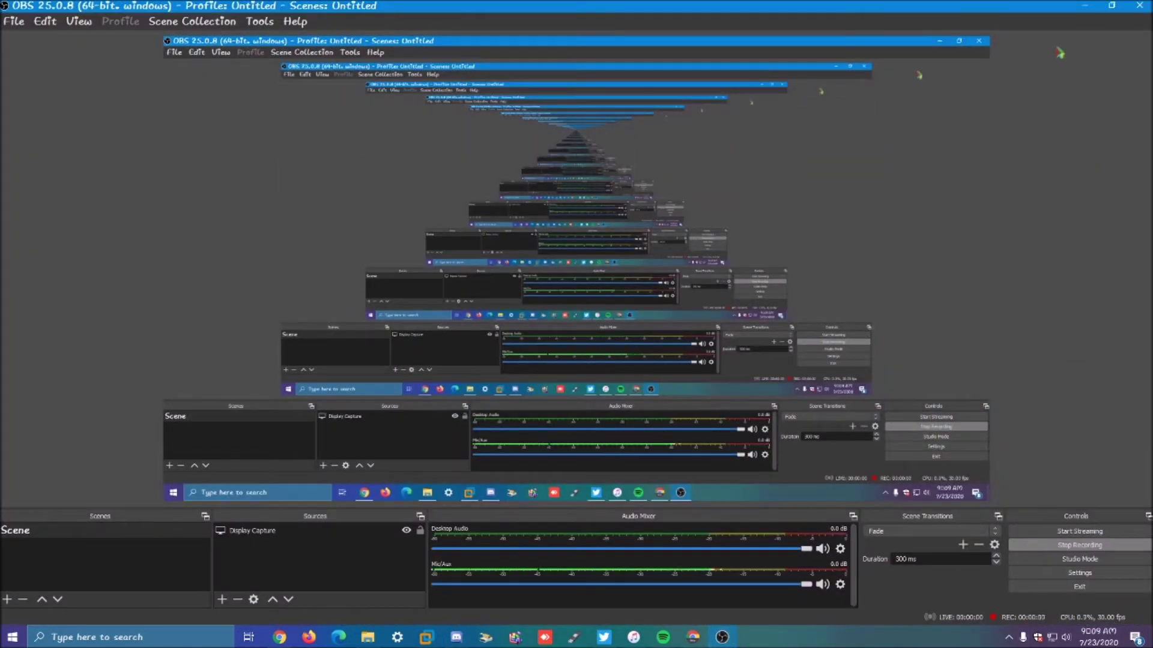
{"action": "left_click", "coordinate": [1084, 5]}
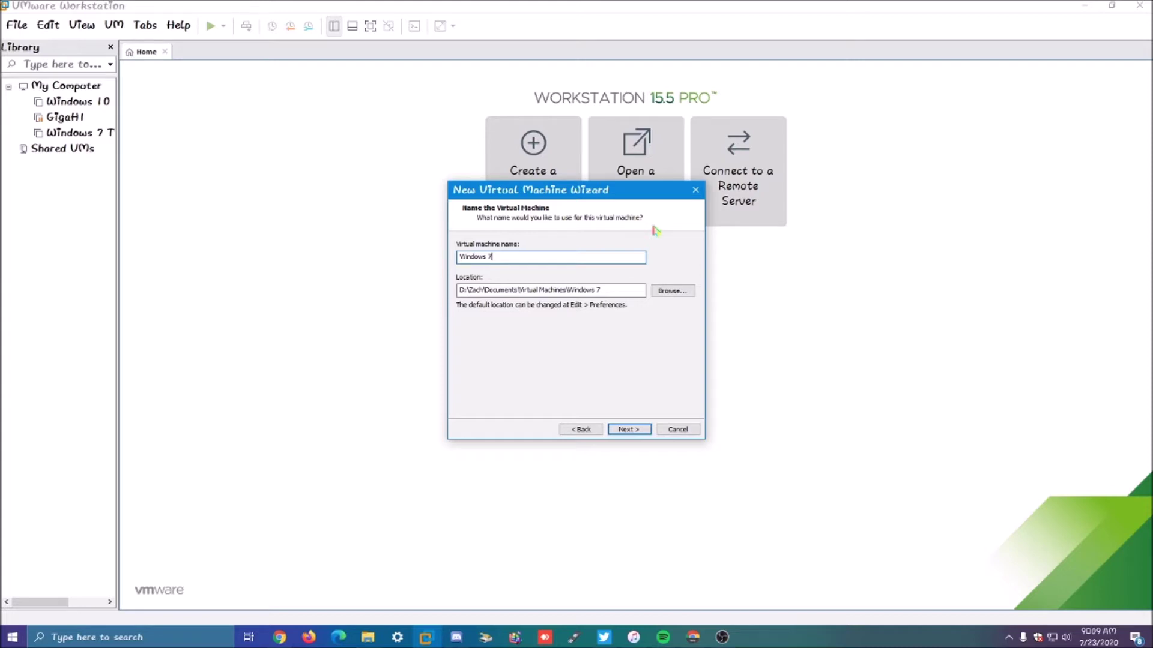
Step: Name the new virtual machine 'Windows 7 TYP Moded V2'
{"action": "type", "text": "TP"}
{"action": "key", "text": "Left"}
{"action": "key", "text": "Left"}
{"action": "key", "text": "Left"}
{"action": "key", "text": "Left"}
{"action": "key", "text": "Left"}
{"action": "key", "text": "Left"}
{"action": "key", "text": "Left"}
{"action": "key", "text": "Left"}
{"action": "key", "text": "Left"}
{"action": "key", "text": "Left"}
{"action": "key", "text": "Left"}
{"action": "key", "text": "Left"}
{"action": "key", "text": "Left"}
{"action": "key", "text": "Left"}
{"action": "key", "text": "Left"}
{"action": "key", "text": "Left"}
{"action": "key", "text": "Left"}
{"action": "key", "text": "Left"}
{"action": "key", "text": "Left"}
{"action": "key", "text": "Left"}
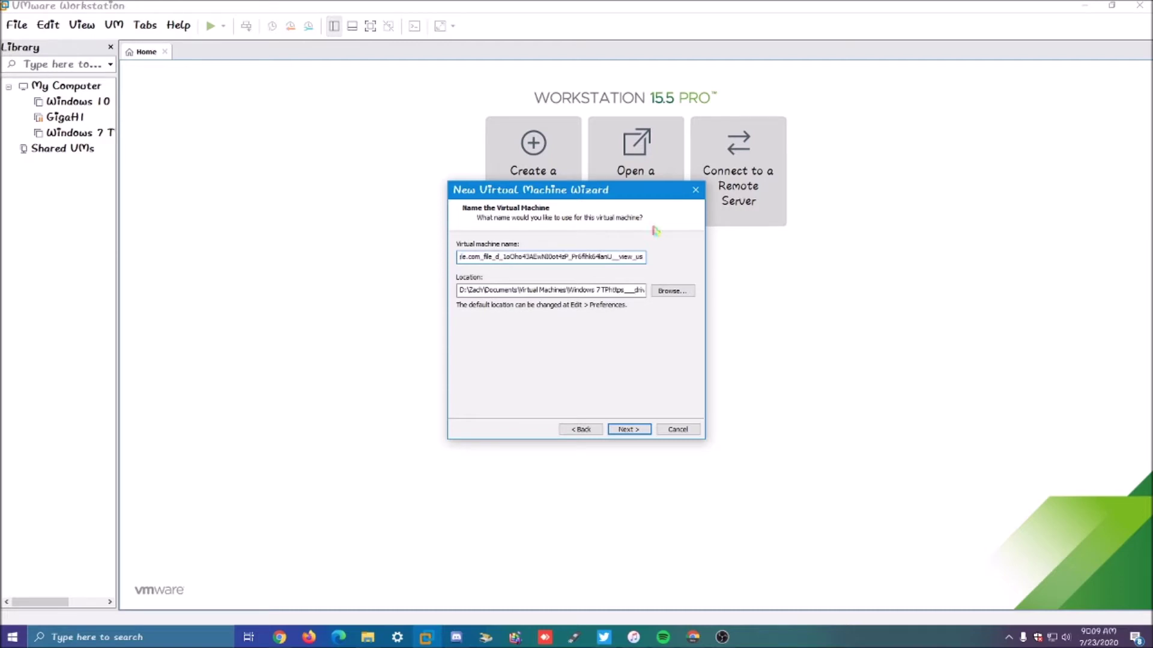
{"action": "key", "text": "BackSpace"}
{"action": "key", "text": "BackSpace"}
{"action": "key", "text": "BackSpace"}
{"action": "key", "text": "BackSpace"}
{"action": "key", "text": "BackSpace"}
{"action": "key", "text": "BackSpace"}
{"action": "key", "text": "BackSpace"}
{"action": "key", "text": "BackSpace"}
{"action": "key", "text": "BackSpace"}
{"action": "key", "text": "BackSpace"}
{"action": "key", "text": "BackSpace"}
{"action": "key", "text": "BackSpace"}
{"action": "key", "text": "BackSpace"}
{"action": "key", "text": "BackSpace"}
{"action": "key", "text": "BackSpace"}
{"action": "key", "text": "BackSpace"}
{"action": "key", "text": "BackSpace"}
{"action": "key", "text": "BackSpace"}
{"action": "key", "text": "BackSpace"}
{"action": "key", "text": "BackSpace"}
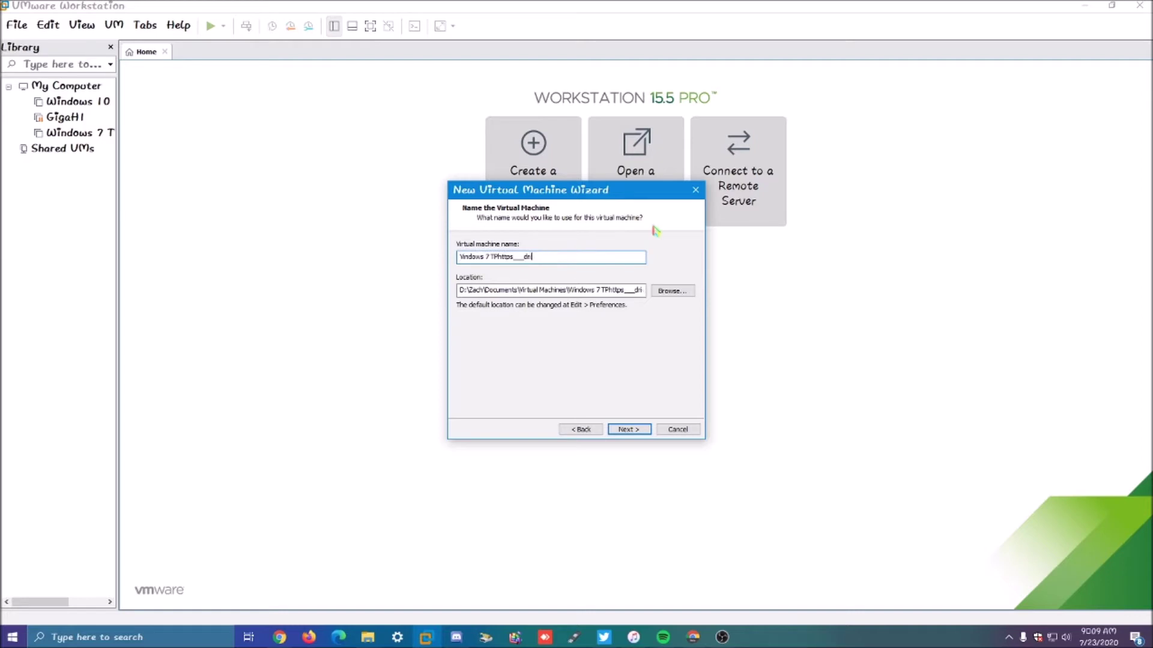
{"action": "key", "text": "BackSpace"}
{"action": "type", "text": "TP"}
{"action": "type", "text": "Y"}
{"action": "type", "text": " D"}
{"action": "key", "text": "BackSpace"}
{"action": "type", "text": "Moded V2"}
{"action": "key", "text": "Return"}
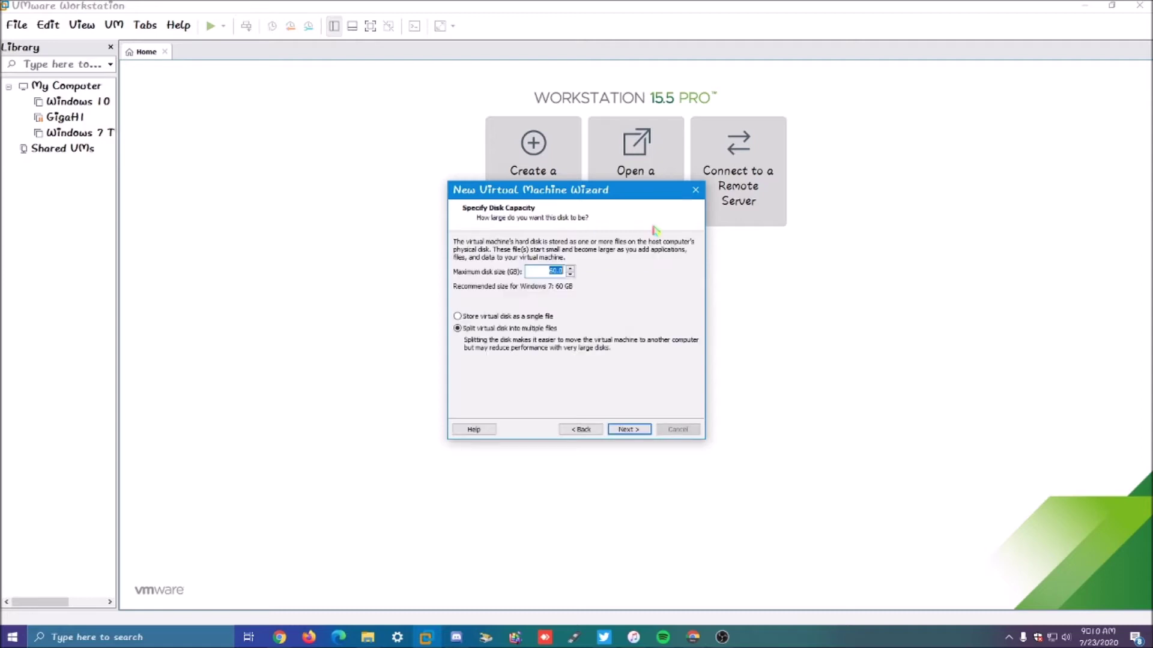
Step: Give it an 80 GB virtual disk stored as a single file and open Customize Hardware
{"action": "left_click", "coordinate": [491, 317]}
{"action": "type", "text": "80"}
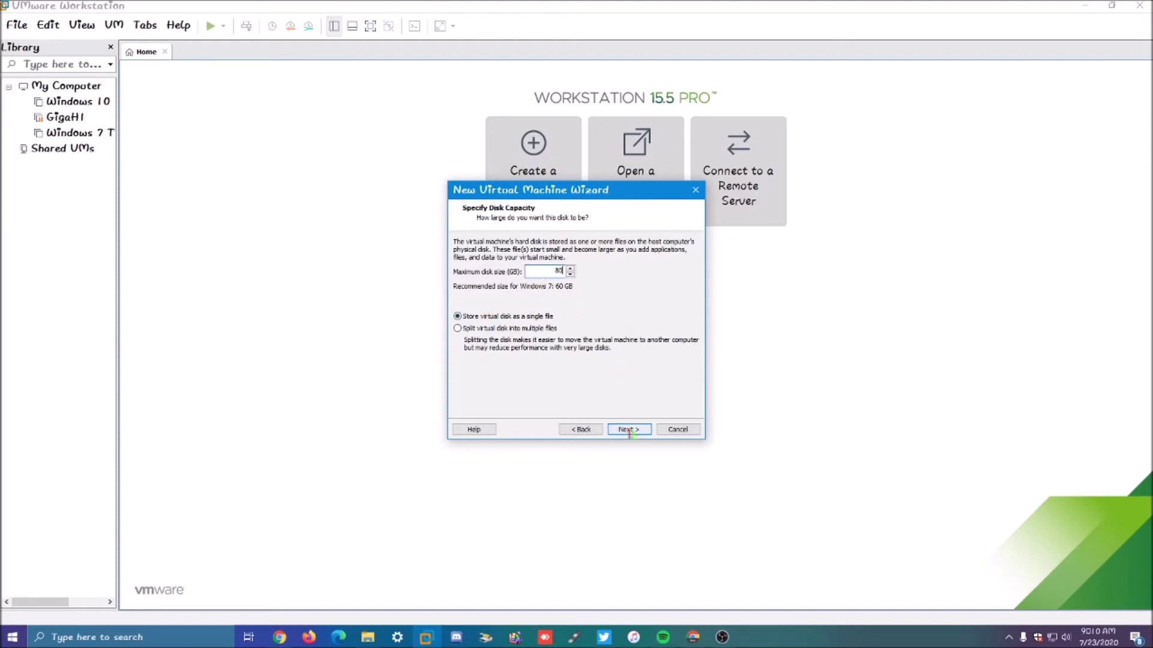
{"action": "left_click", "coordinate": [628, 429]}
{"action": "left_click", "coordinate": [501, 360]}
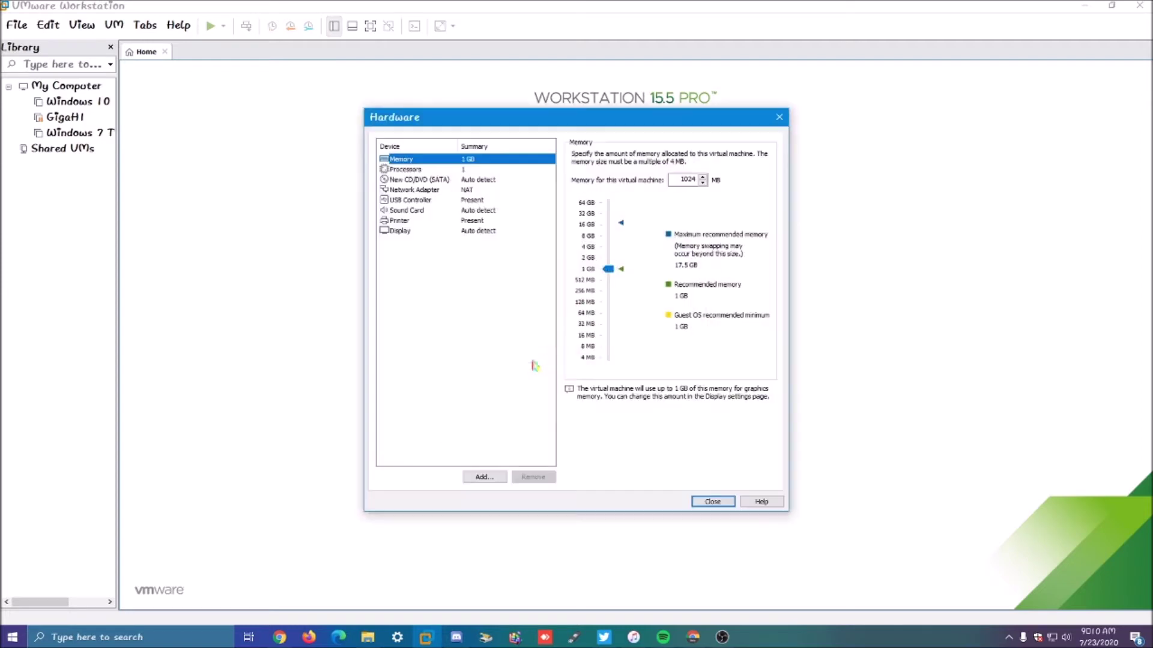
Step: Set memory to 4 GB and the processor to 2 cores
{"action": "left_click", "coordinate": [608, 246]}
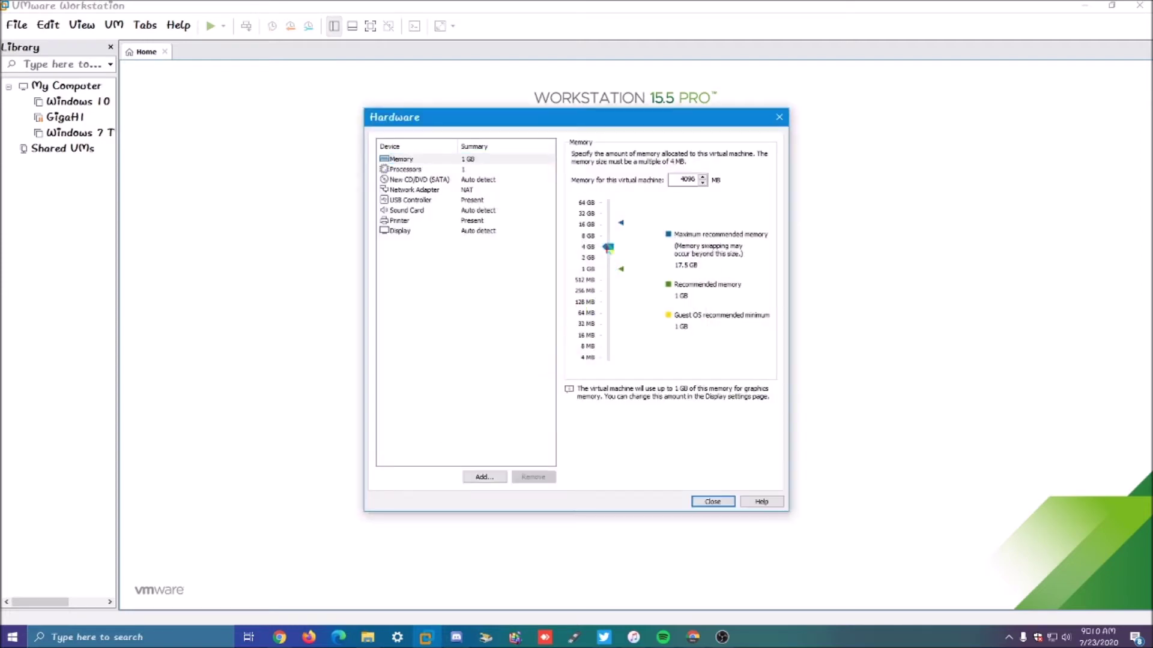
{"action": "left_click", "coordinate": [473, 171]}
{"action": "left_click", "coordinate": [710, 171]}
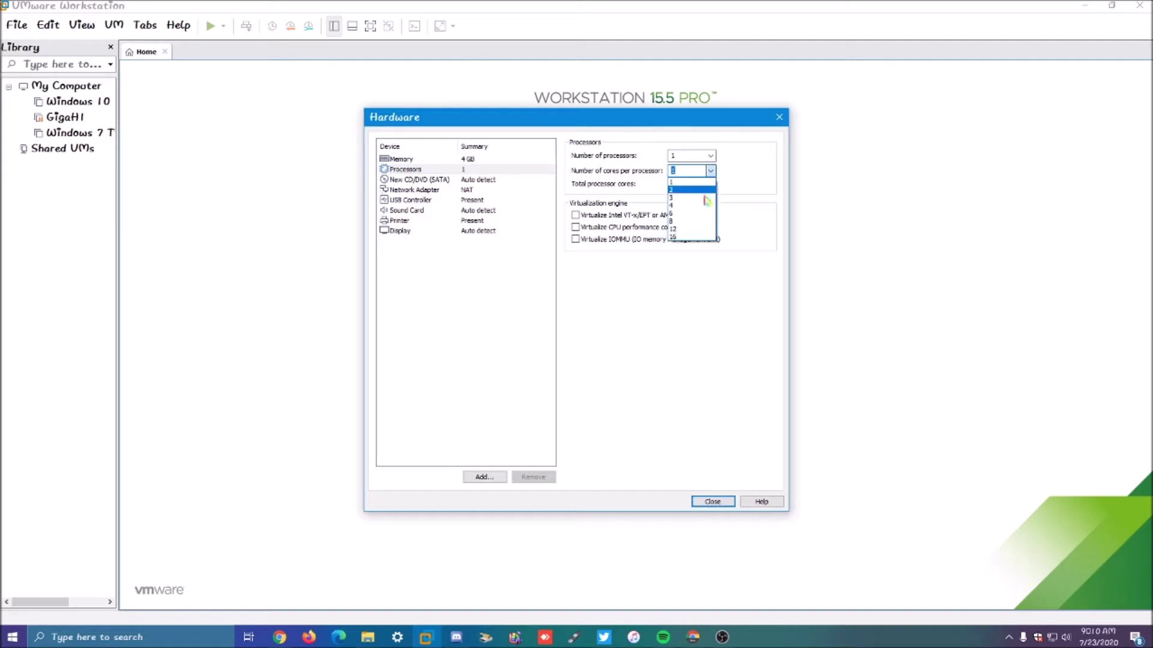
{"action": "left_click", "coordinate": [705, 190]}
Step: Point the CD/DVD drive at the Windows 7 ISO image
{"action": "left_click", "coordinate": [469, 179]}
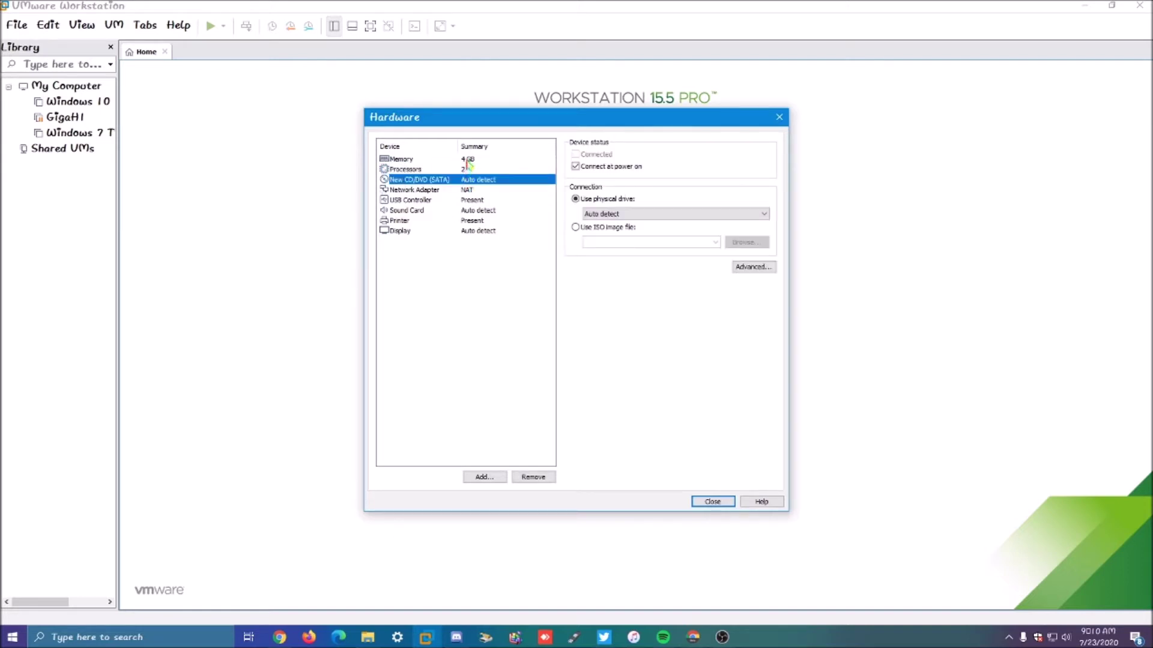
{"action": "left_click", "coordinate": [610, 230]}
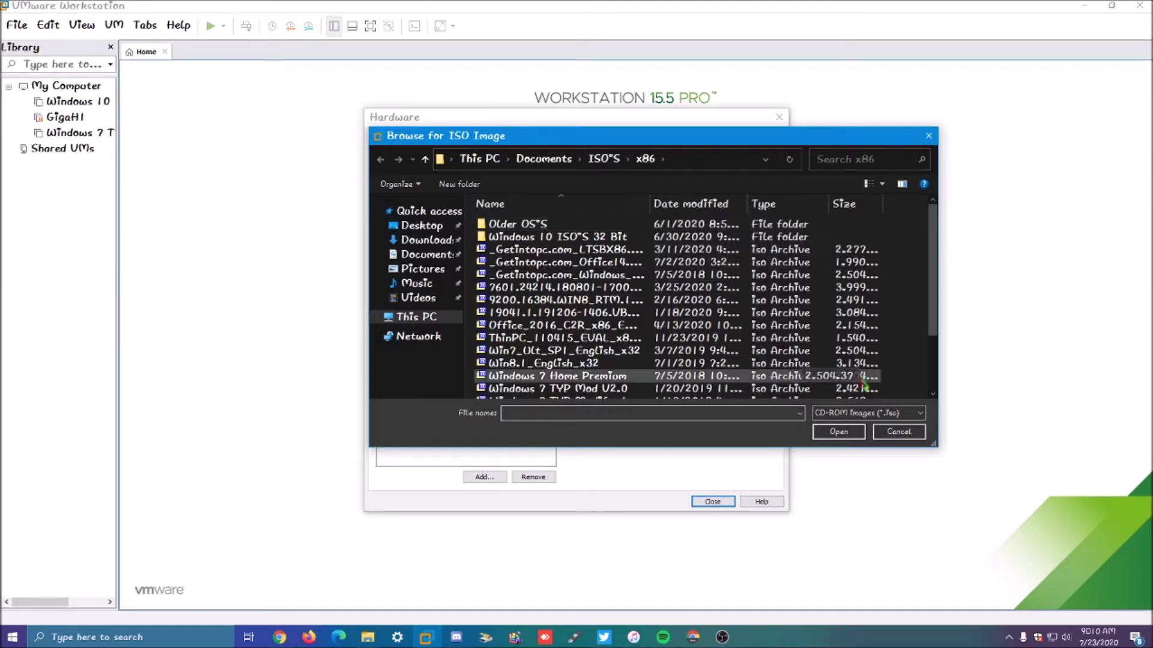
{"action": "scroll", "coordinate": [608, 300], "scroll_direction": "down", "scroll_amount": 2}
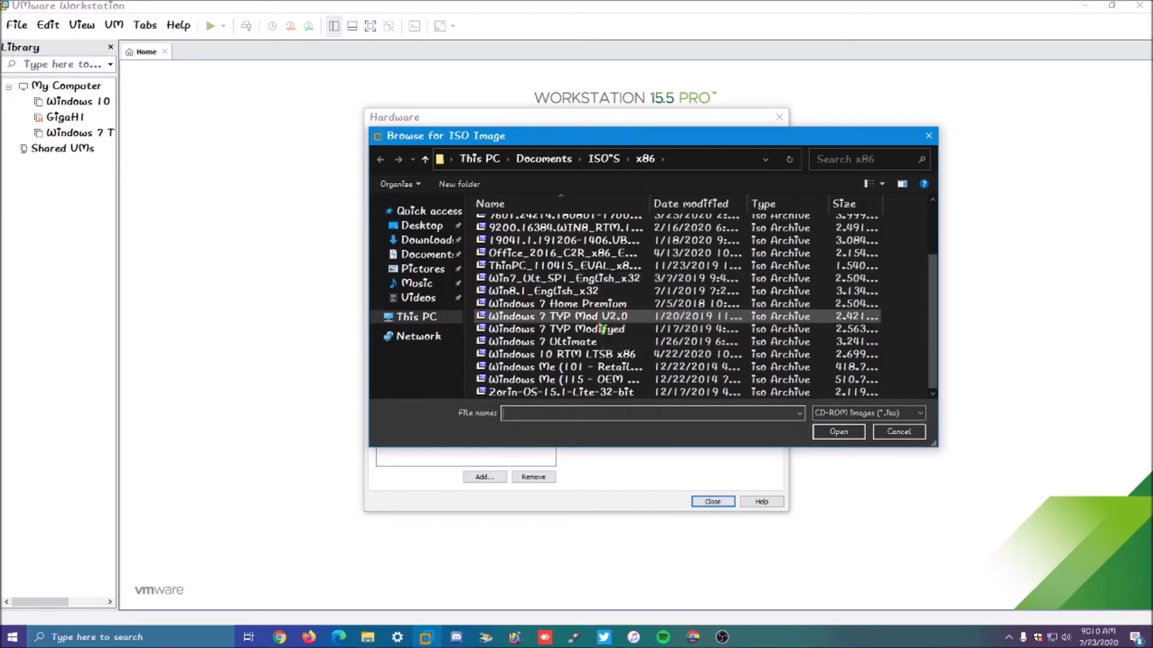
{"action": "double_click", "coordinate": [606, 314]}
Step: Review the network adapter, close the hardware settings and finish creating the VM
{"action": "left_click", "coordinate": [491, 191]}
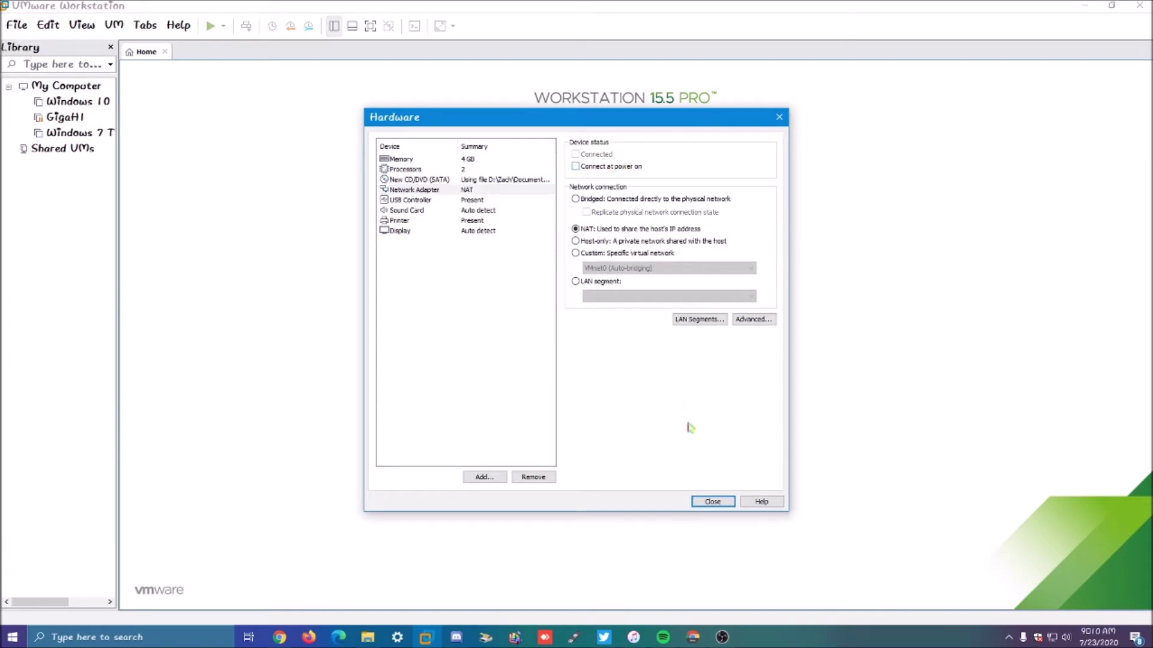
{"action": "left_click", "coordinate": [713, 501]}
{"action": "left_click", "coordinate": [638, 432]}
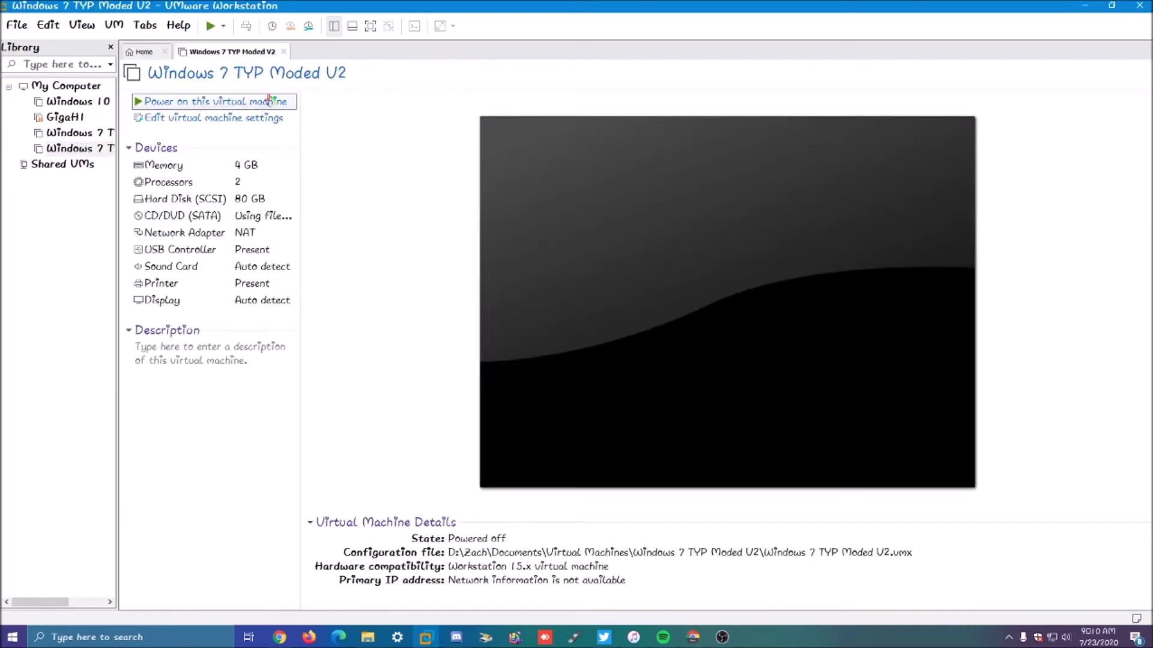
Step: Power on Windows 7 TYP Moded V2
{"action": "left_click", "coordinate": [268, 99]}
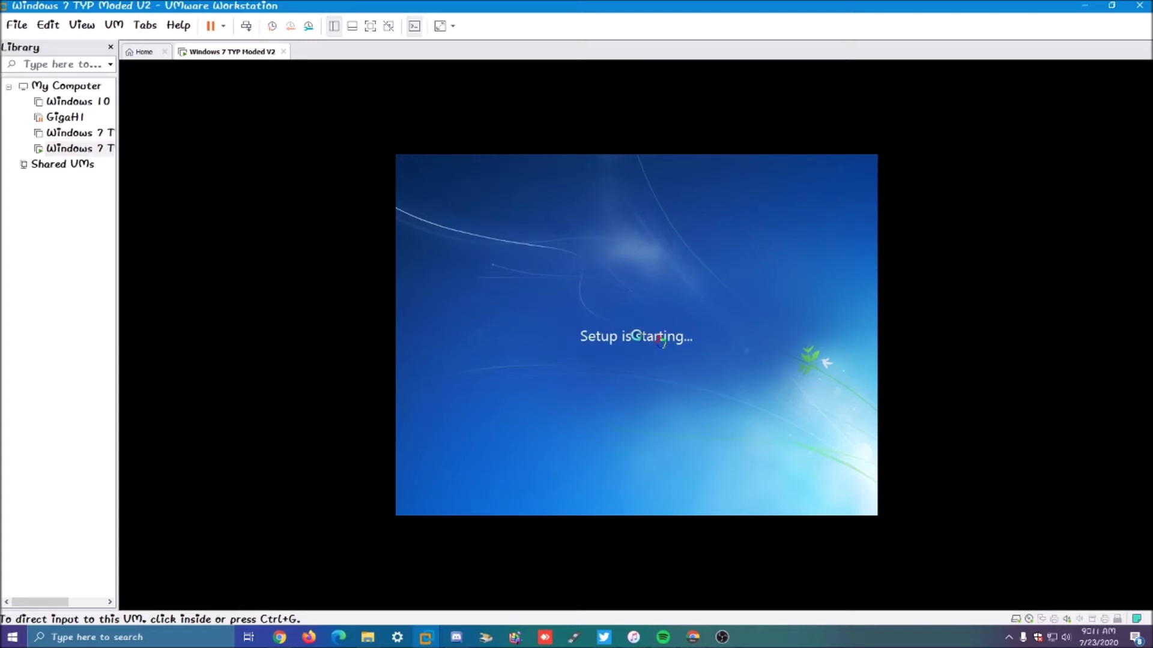
Step: Accept the language settings, choose Windows 7 Ultimate, and install onto Disk 0
{"action": "left_click", "coordinate": [660, 341]}
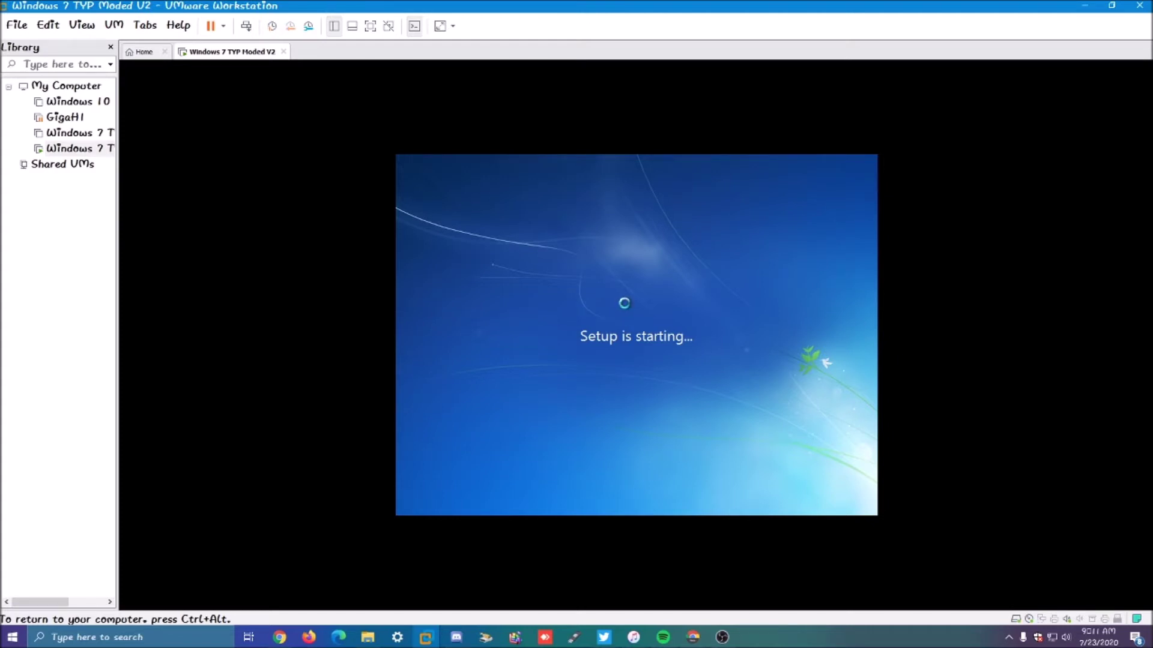
{"action": "left_click", "coordinate": [789, 439]}
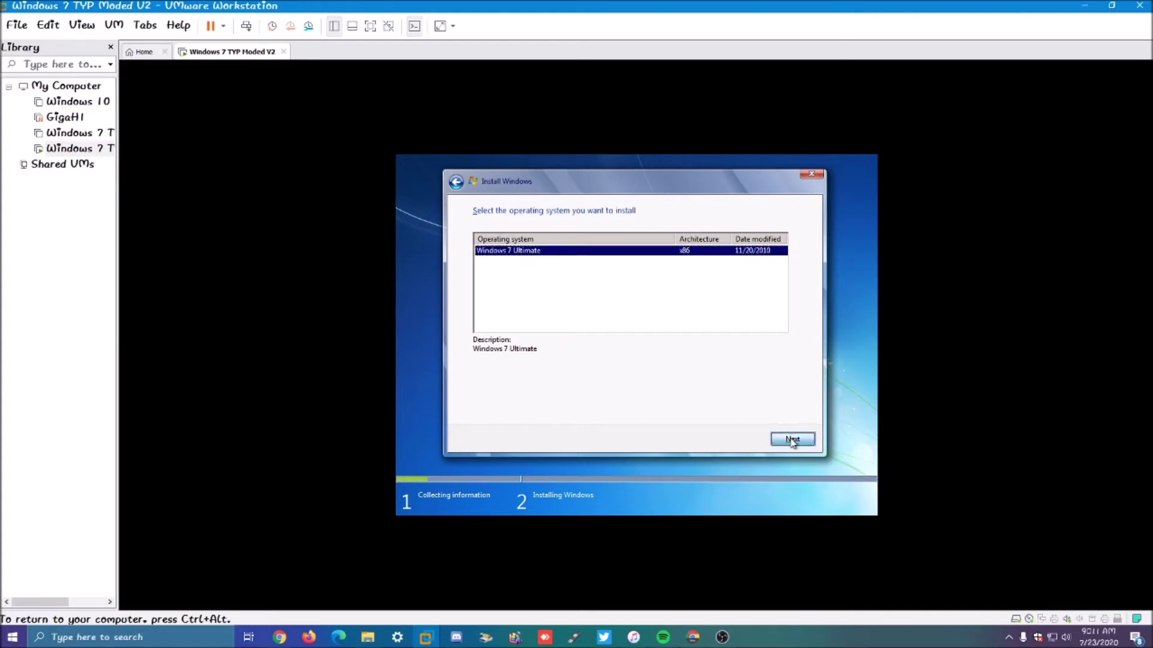
{"action": "left_click", "coordinate": [793, 440]}
{"action": "left_click", "coordinate": [797, 441]}
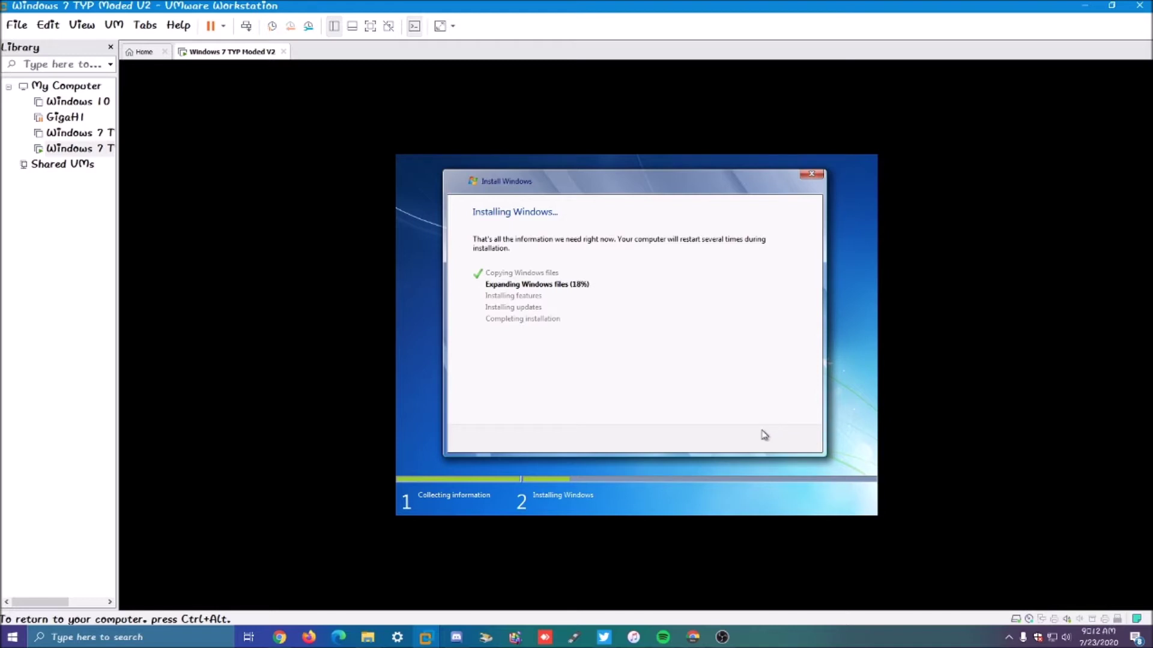
{"action": "key", "text": "ctrl+alt"}
{"action": "left_click", "coordinate": [368, 637]}
{"action": "left_click", "coordinate": [368, 637]}
{"action": "left_click", "coordinate": [727, 445]}
{"action": "key", "text": "ctrl+alt"}
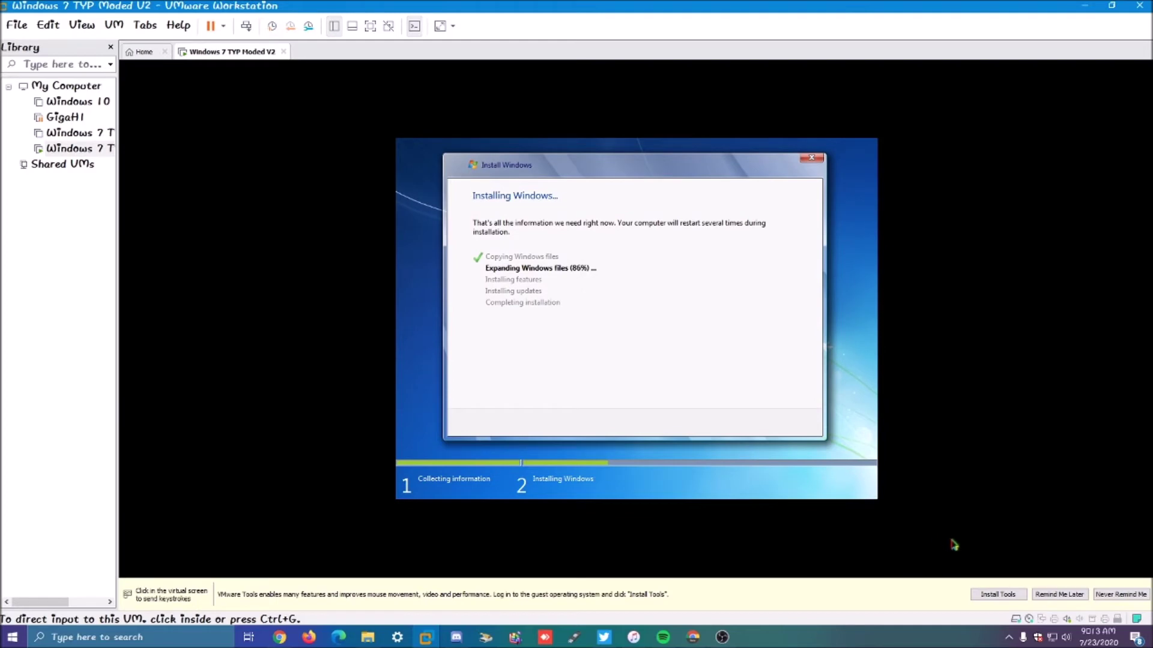
{"action": "left_click", "coordinate": [1074, 598]}
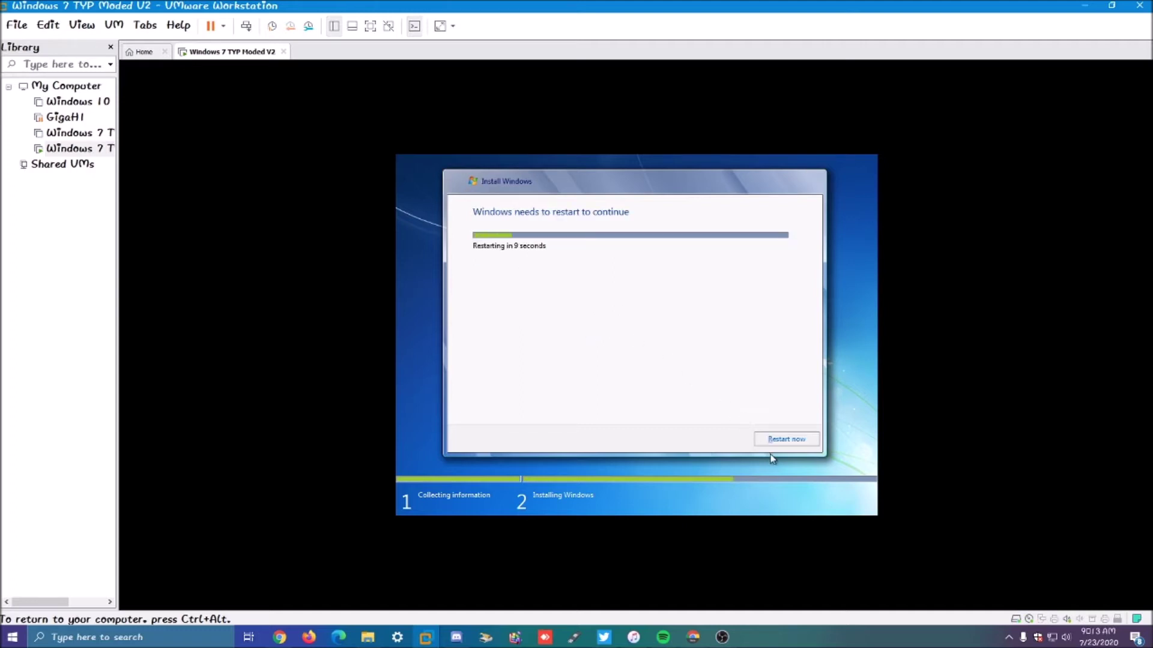
Step: Restart the virtual machine immediately with Restart now
{"action": "left_click", "coordinate": [796, 439]}
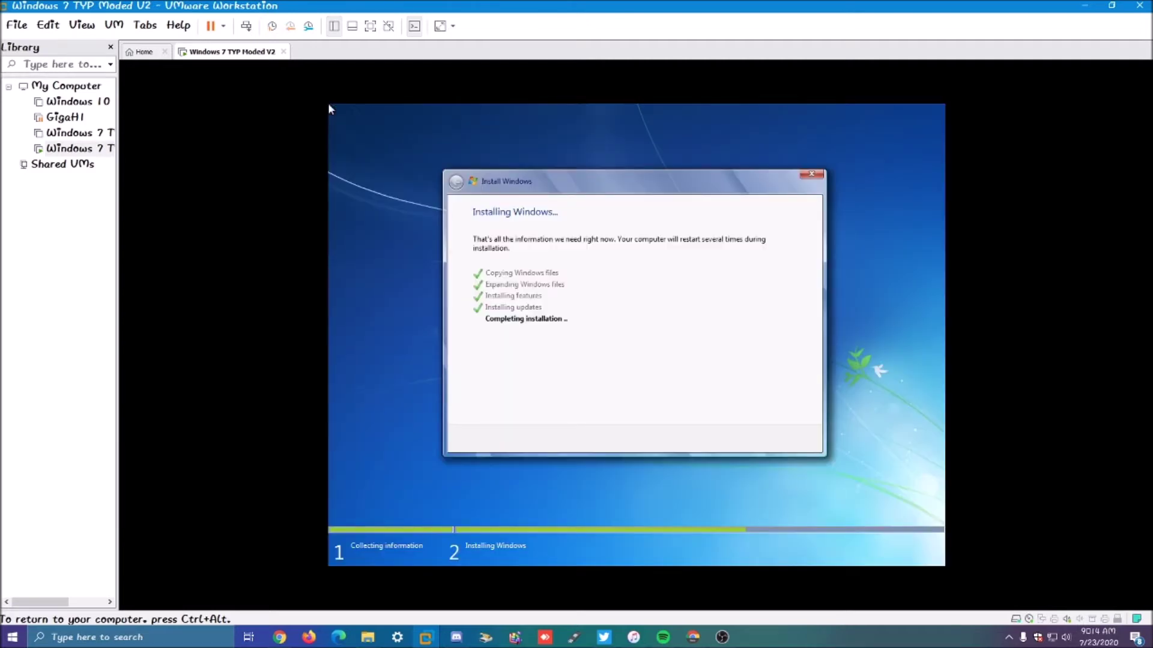
Step: Release input to the host with Ctrl+Alt, then click back into the VM while setup finishes
{"action": "key", "text": "ctrl+alt"}
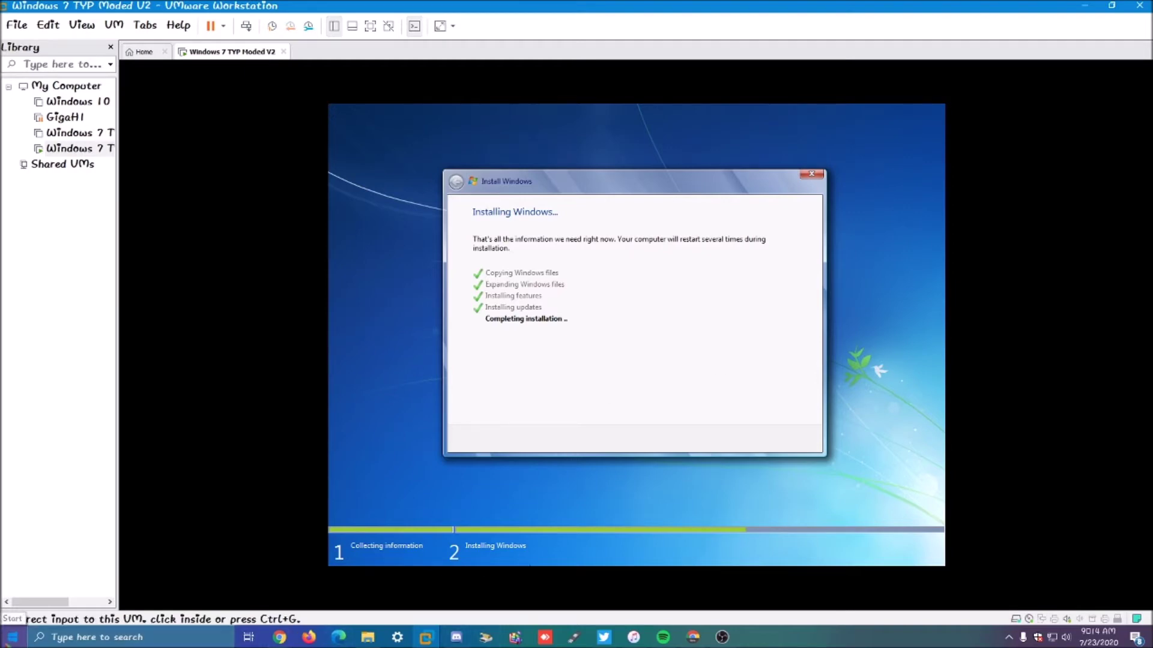
{"action": "left_click", "coordinate": [564, 428]}
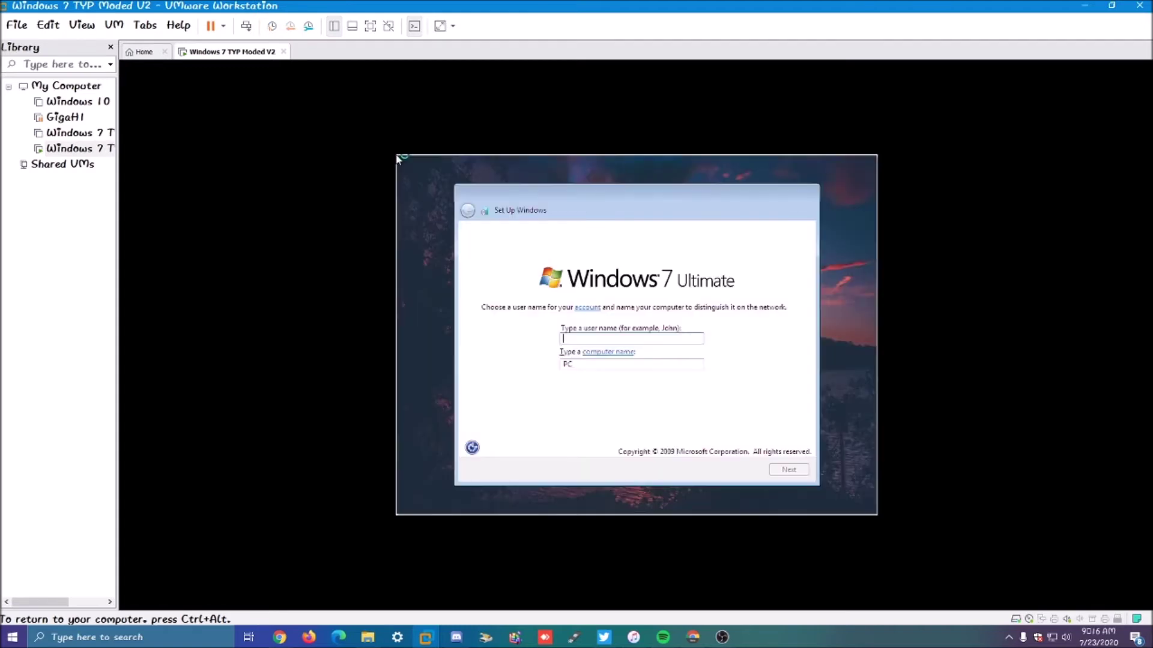
Step: Enter the account's user name and set the computer name to TYP-MOD-V2
{"action": "left_click", "coordinate": [767, 337]}
{"action": "type", "text": "Zach"}
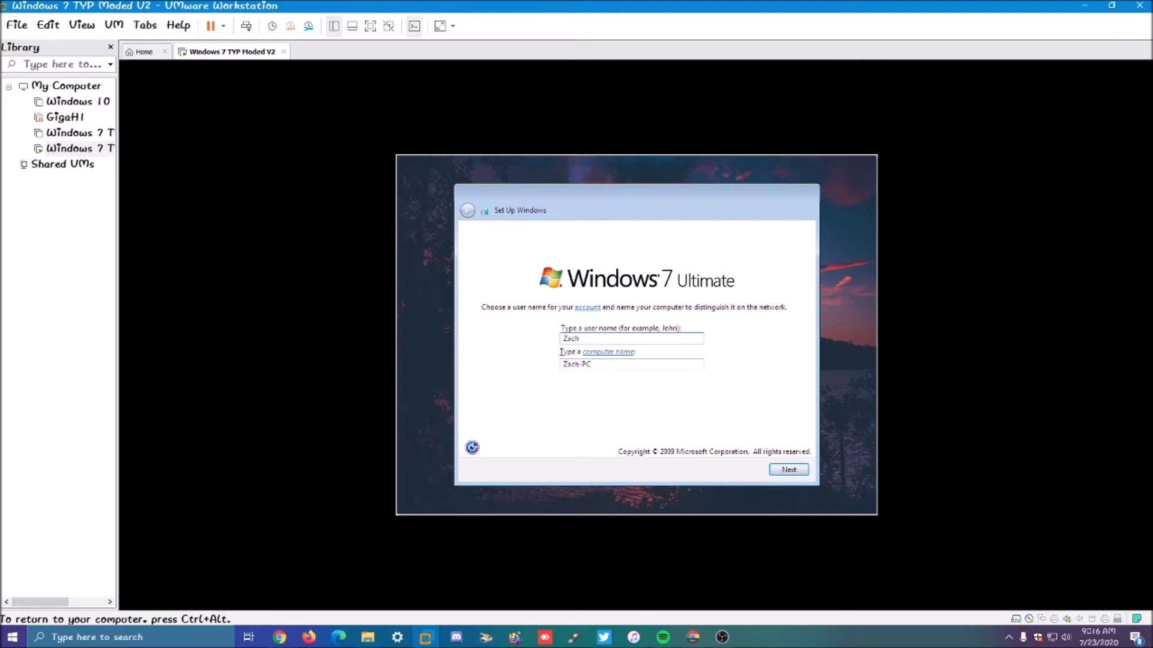
{"action": "key", "text": "Tab"}
{"action": "type", "text": "TYP"}
{"action": "type", "text": "-M"}
{"action": "type", "text": "OD"}
{"action": "type", "text": "-V2"}
{"action": "key", "text": "Return"}
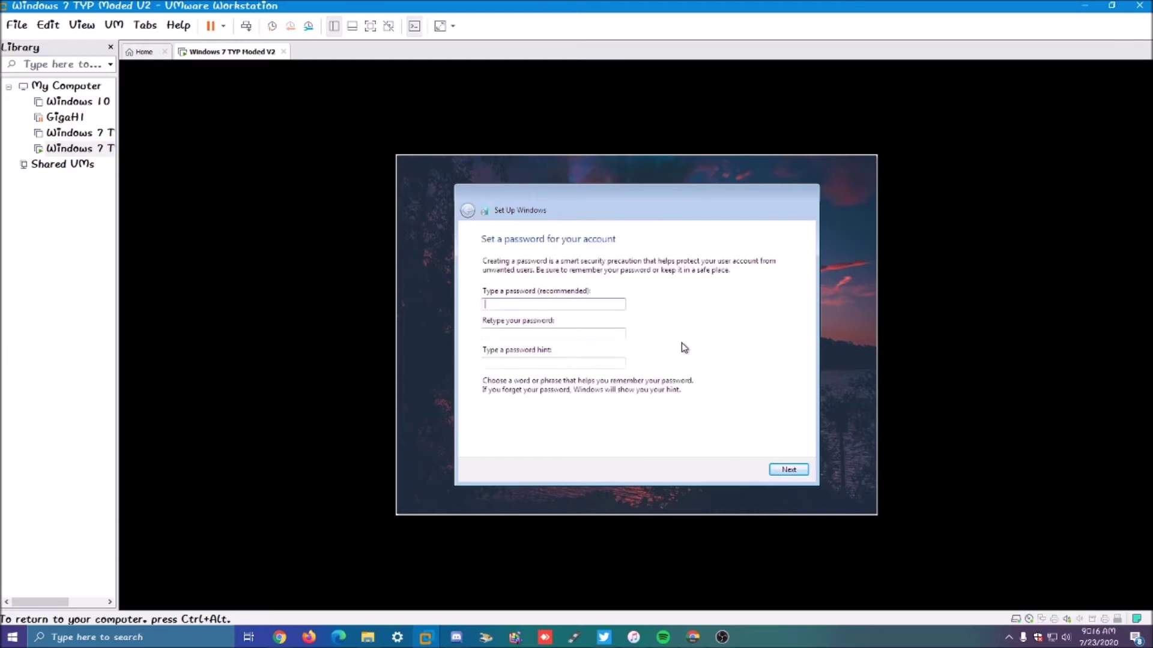
Step: Skip the password and product key, and choose Ask me later for updates
{"action": "left_click", "coordinate": [796, 468]}
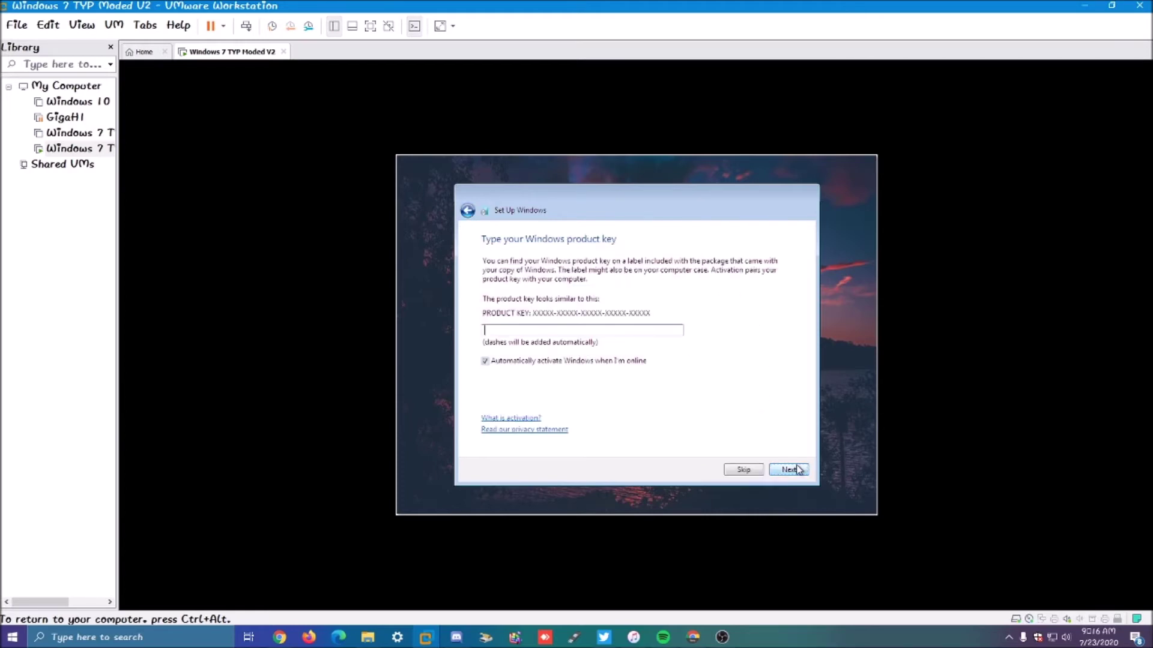
{"action": "left_click", "coordinate": [760, 469]}
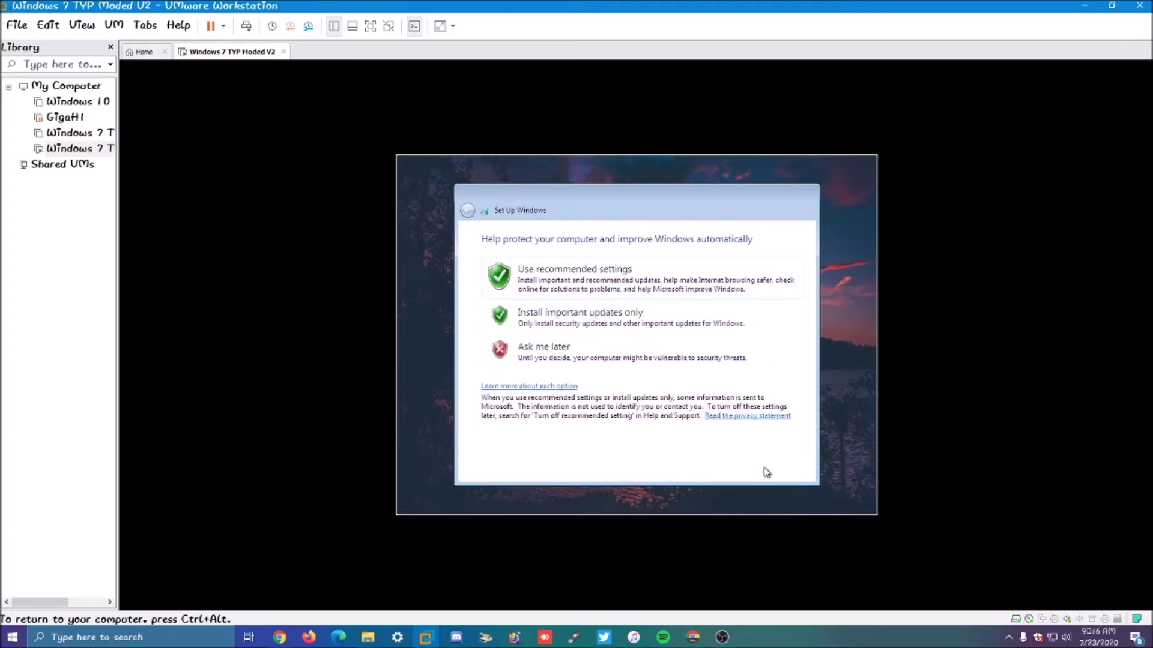
{"action": "left_click", "coordinate": [629, 355]}
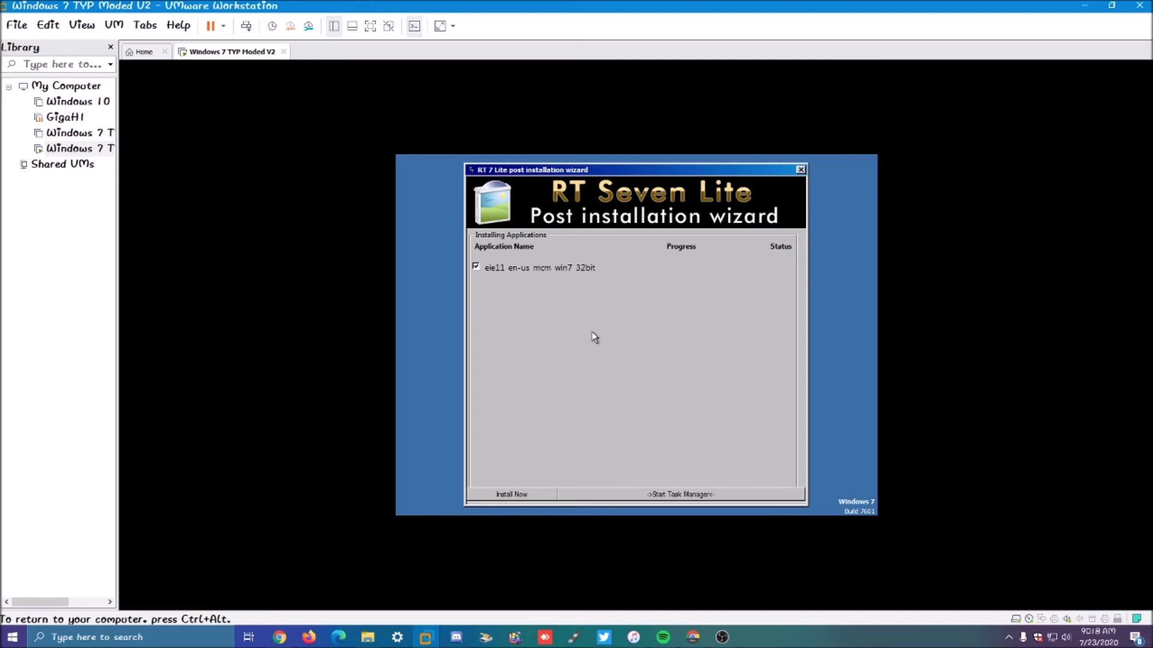
Step: Install IE11 from the RT Seven Lite wizard, dismiss its message, and close the wizard
{"action": "left_click", "coordinate": [508, 493]}
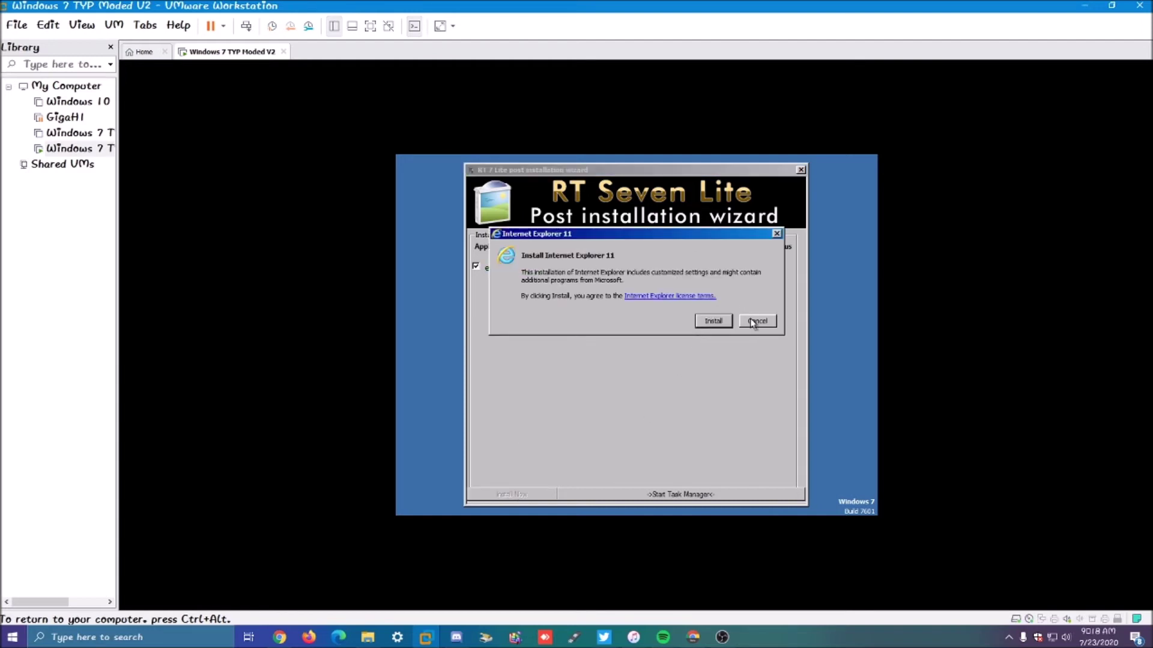
{"action": "left_click", "coordinate": [751, 321]}
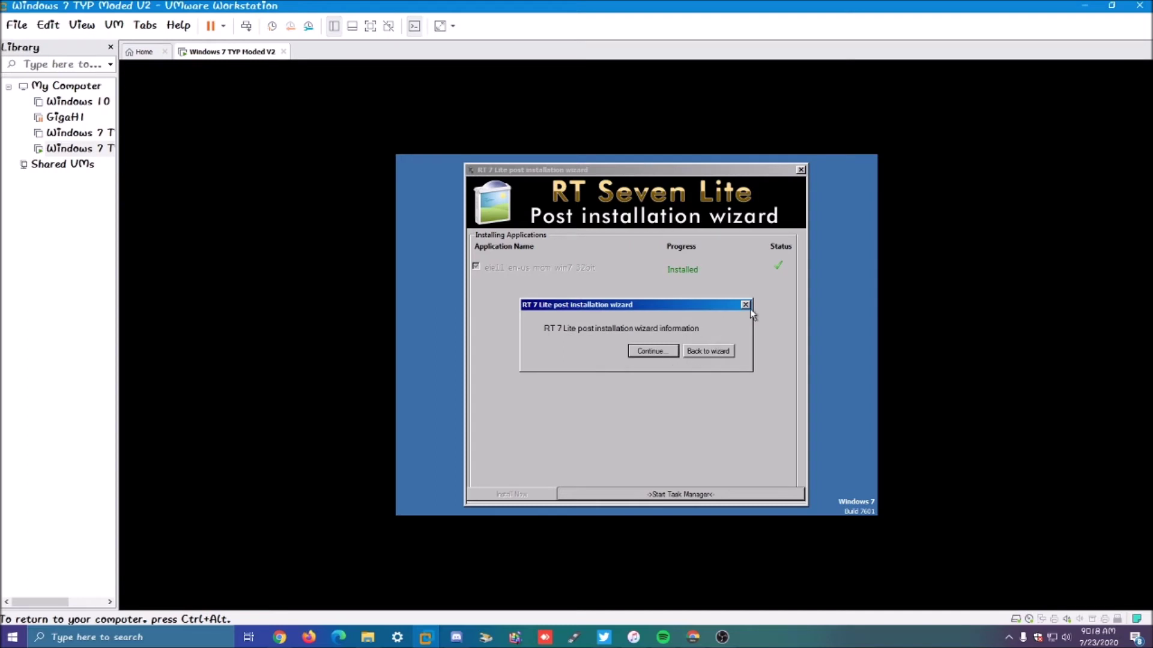
{"action": "left_click", "coordinate": [745, 305]}
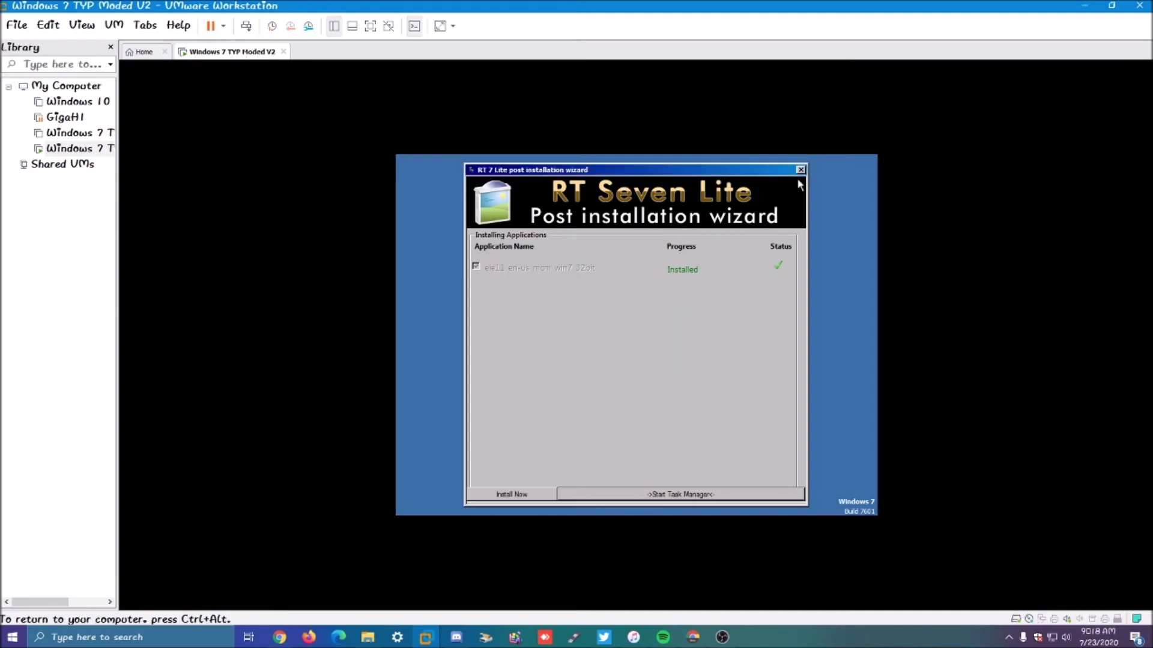
{"action": "left_click", "coordinate": [801, 170]}
{"action": "left_click", "coordinate": [677, 378]}
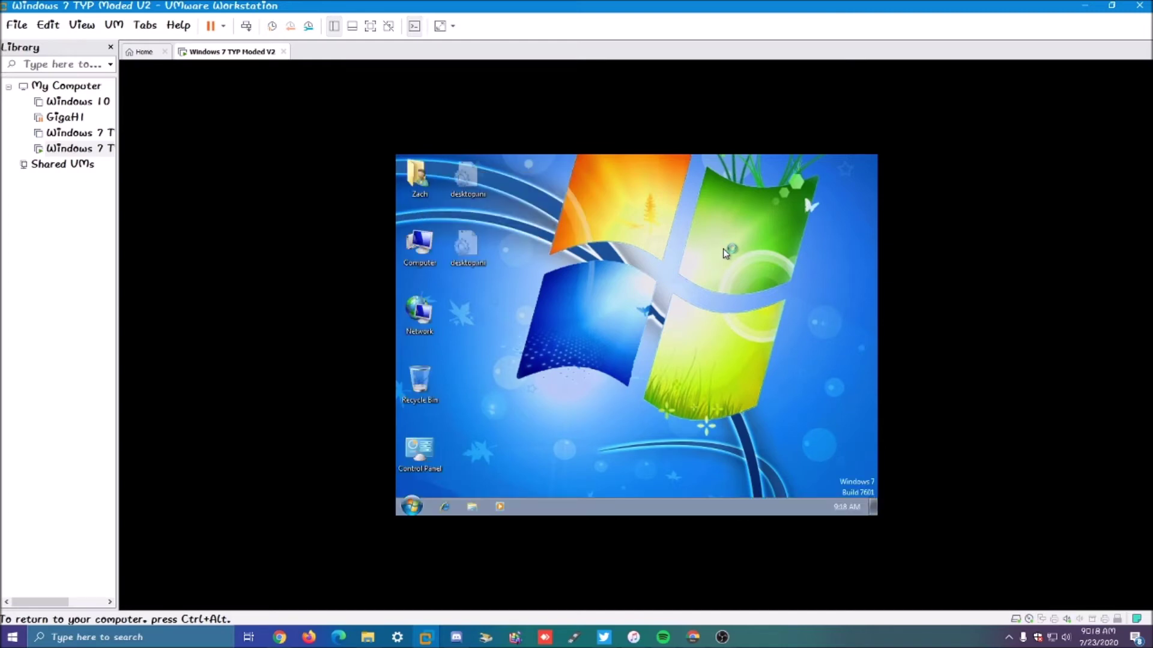
Step: Open Explorer's Computer view in the Windows 7 guest
{"action": "left_click_drag", "start_coordinate": [618, 245], "coordinate": [674, 298]}
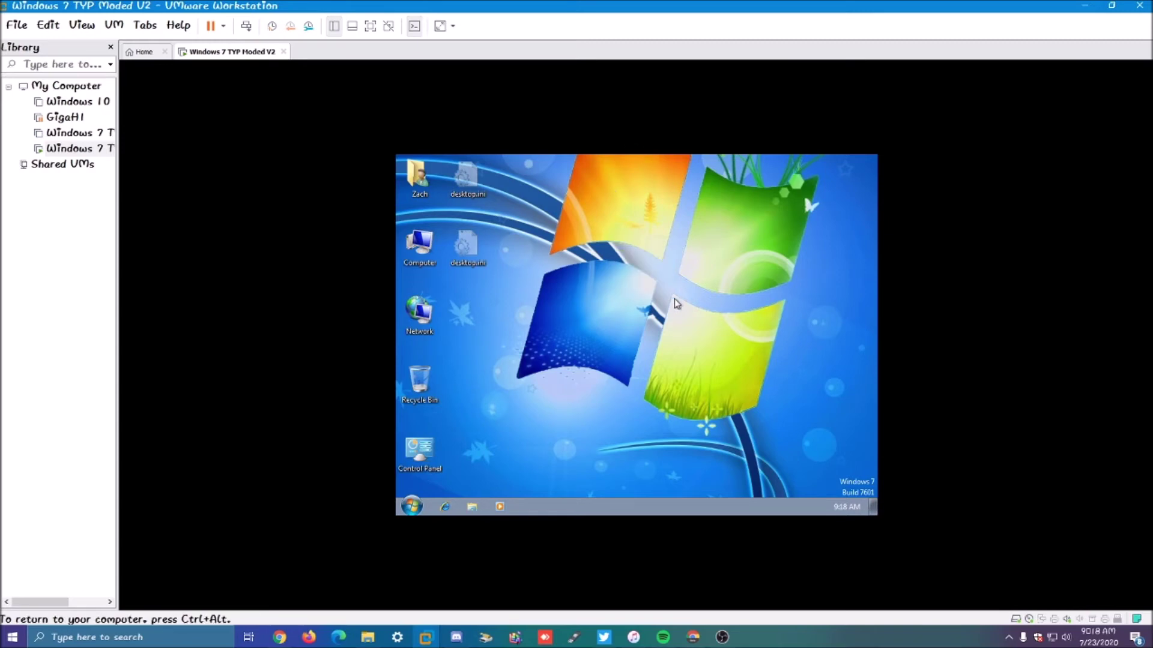
{"action": "left_click", "coordinate": [473, 508]}
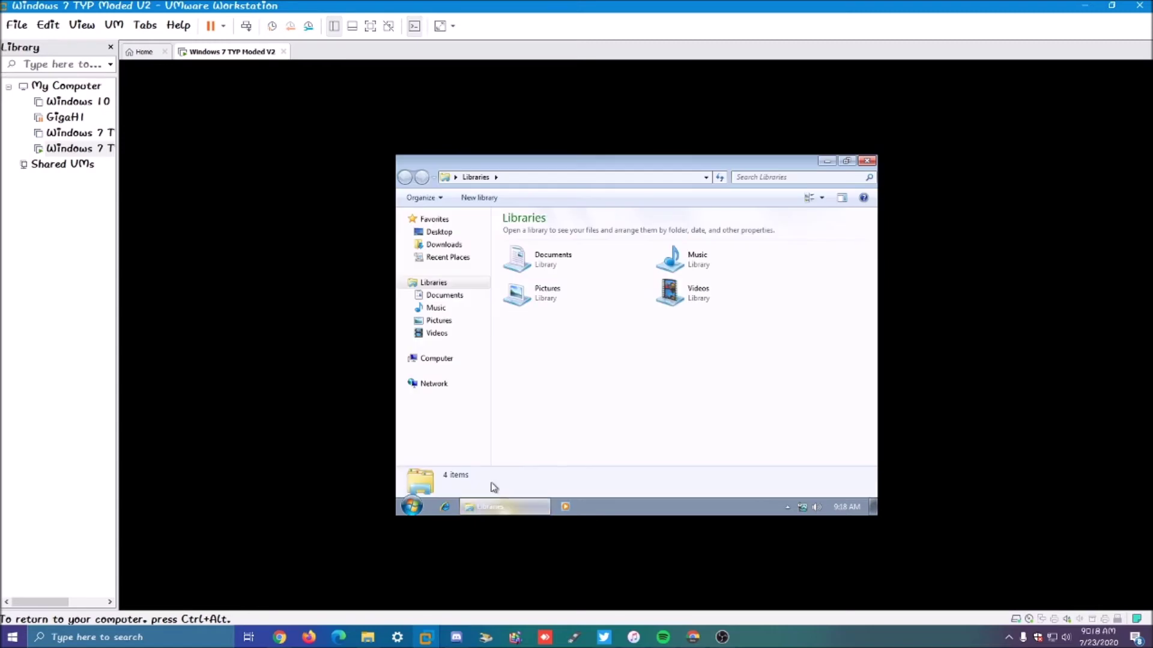
{"action": "left_click", "coordinate": [447, 364]}
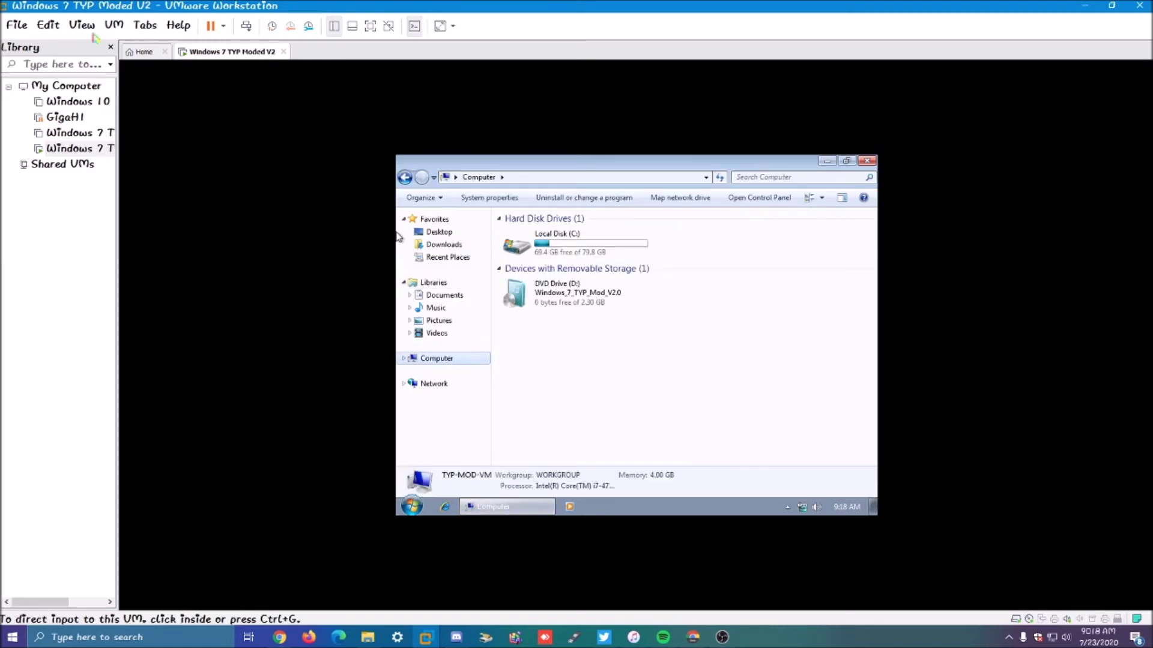
Step: Mount the disc with VM > Install VMware Tools and run setup from the guest's DVD drive
{"action": "left_click", "coordinate": [114, 26]}
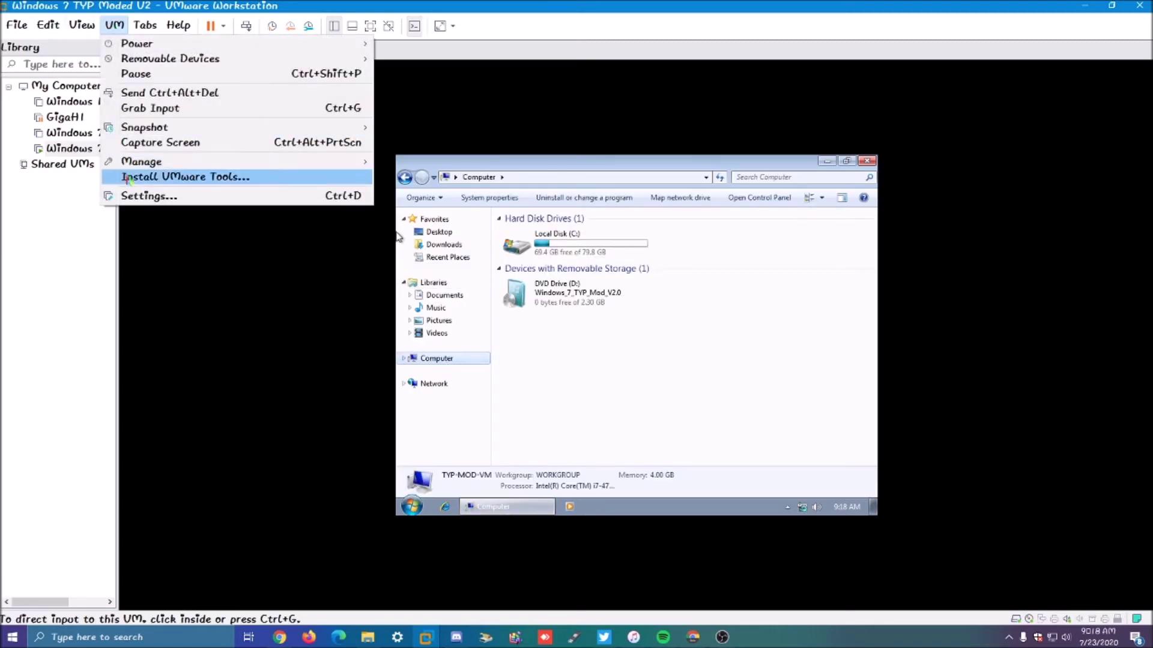
{"action": "left_click", "coordinate": [185, 176]}
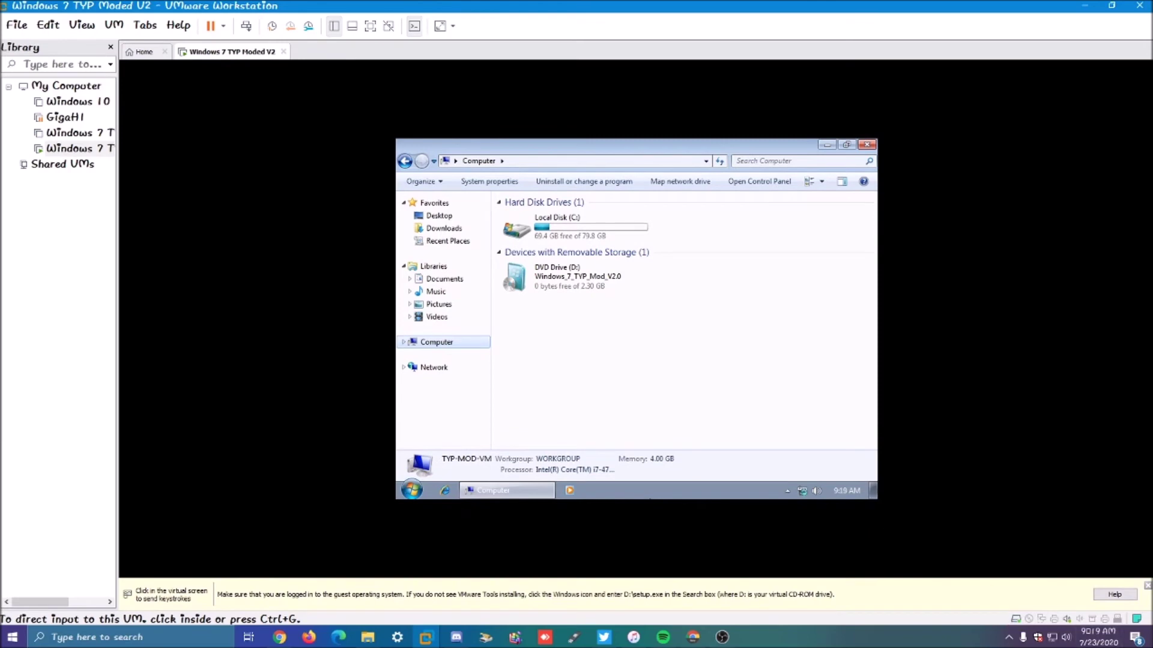
{"action": "left_click", "coordinate": [609, 352]}
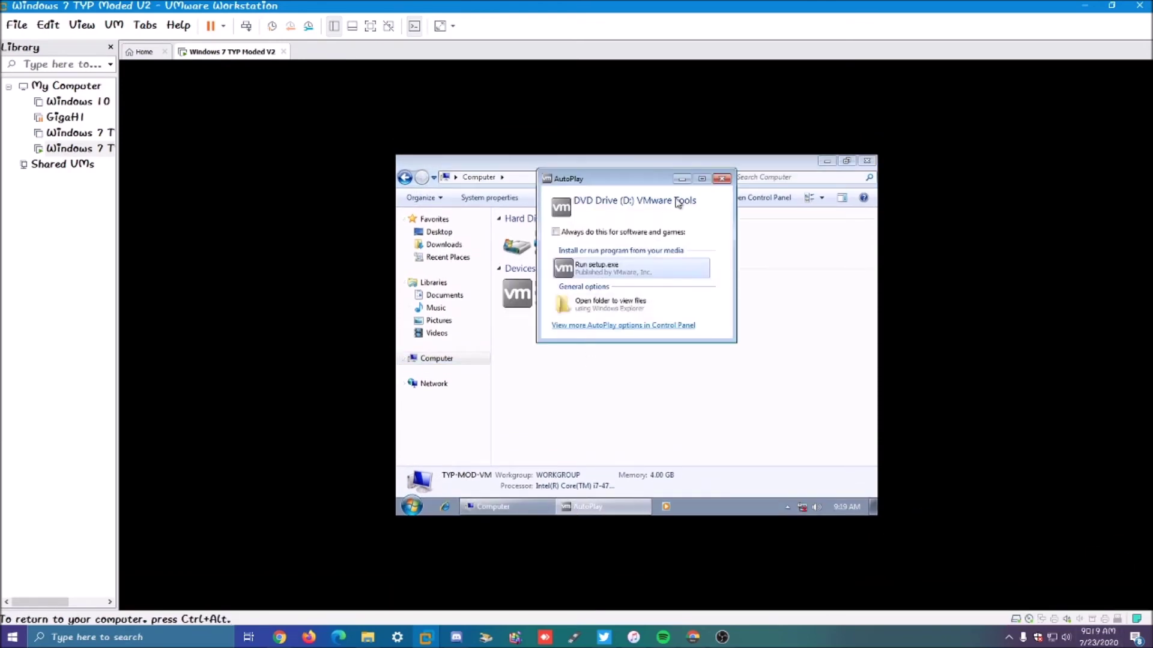
{"action": "left_click", "coordinate": [720, 179]}
{"action": "double_click", "coordinate": [546, 294]}
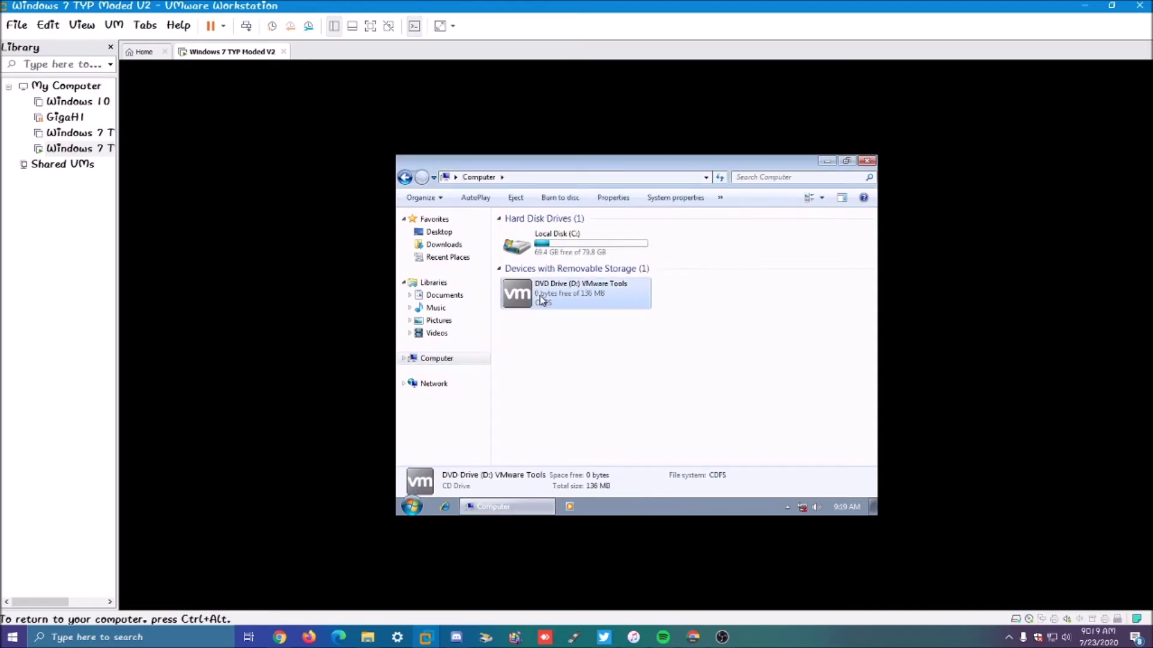
{"action": "left_click", "coordinate": [866, 160]}
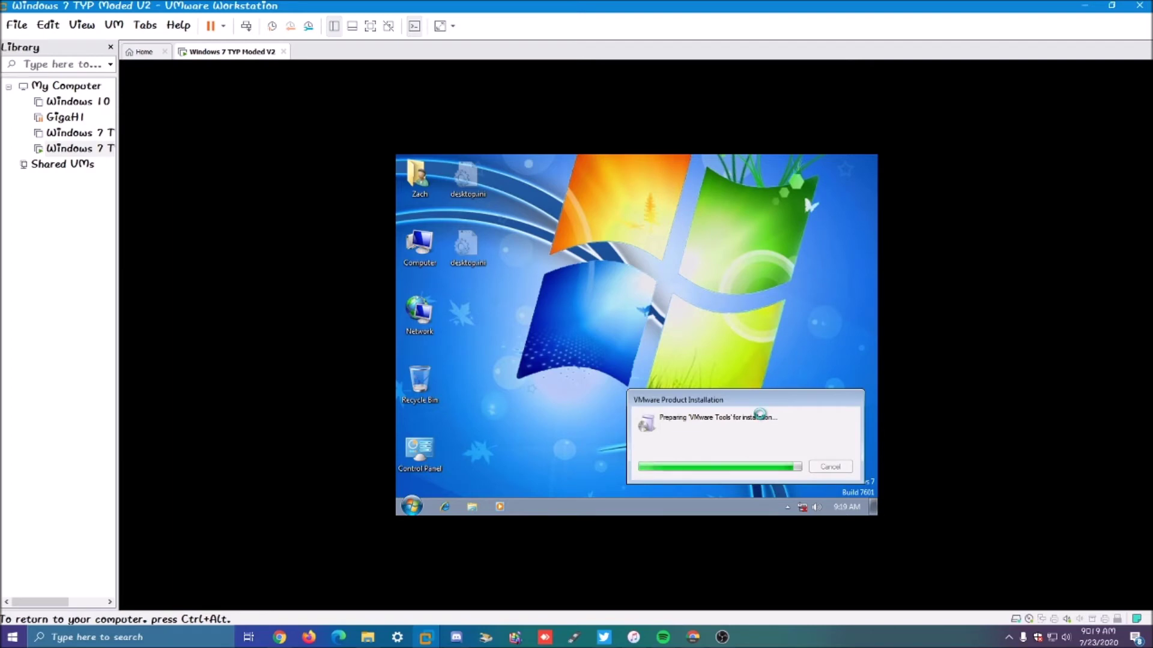
{"action": "left_click", "coordinate": [412, 506]}
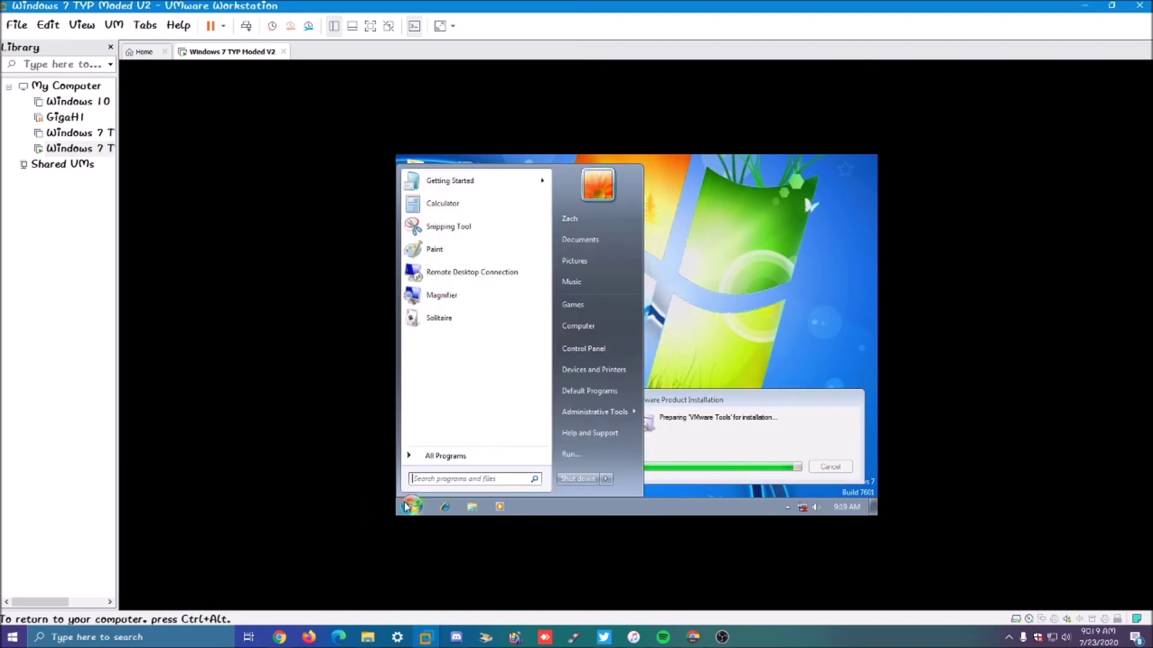
{"action": "left_click", "coordinate": [412, 506]}
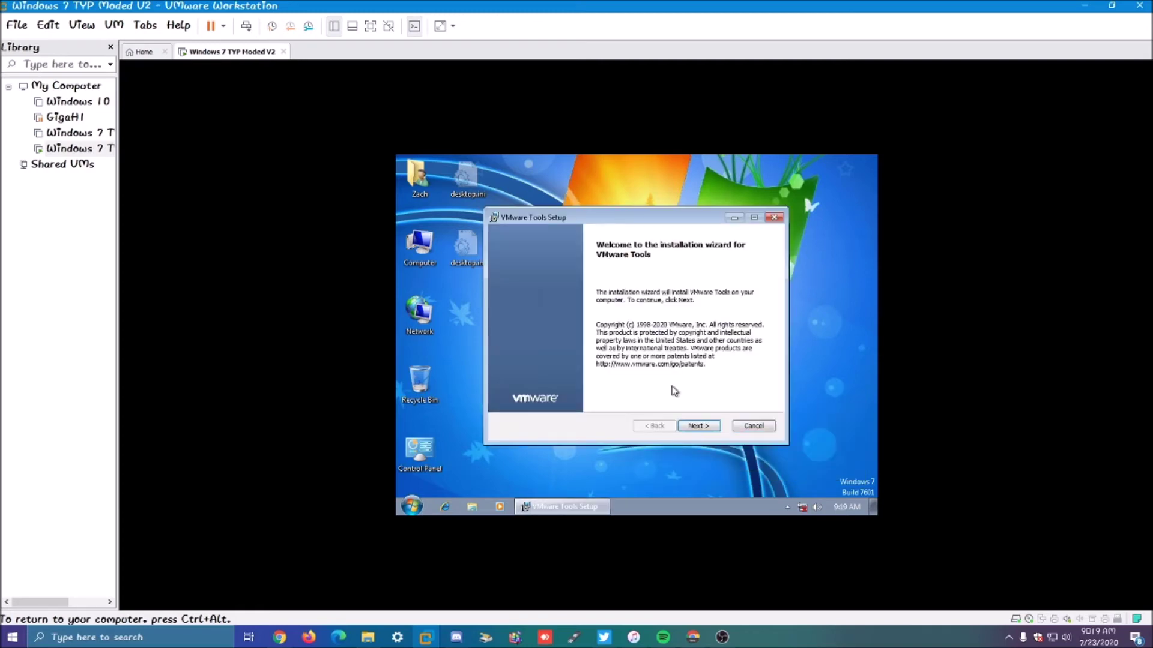
Step: Install VMware Tools with the default setup type, finish, and restart the guest
{"action": "left_click", "coordinate": [708, 432]}
{"action": "left_click", "coordinate": [699, 427]}
{"action": "left_click", "coordinate": [699, 426]}
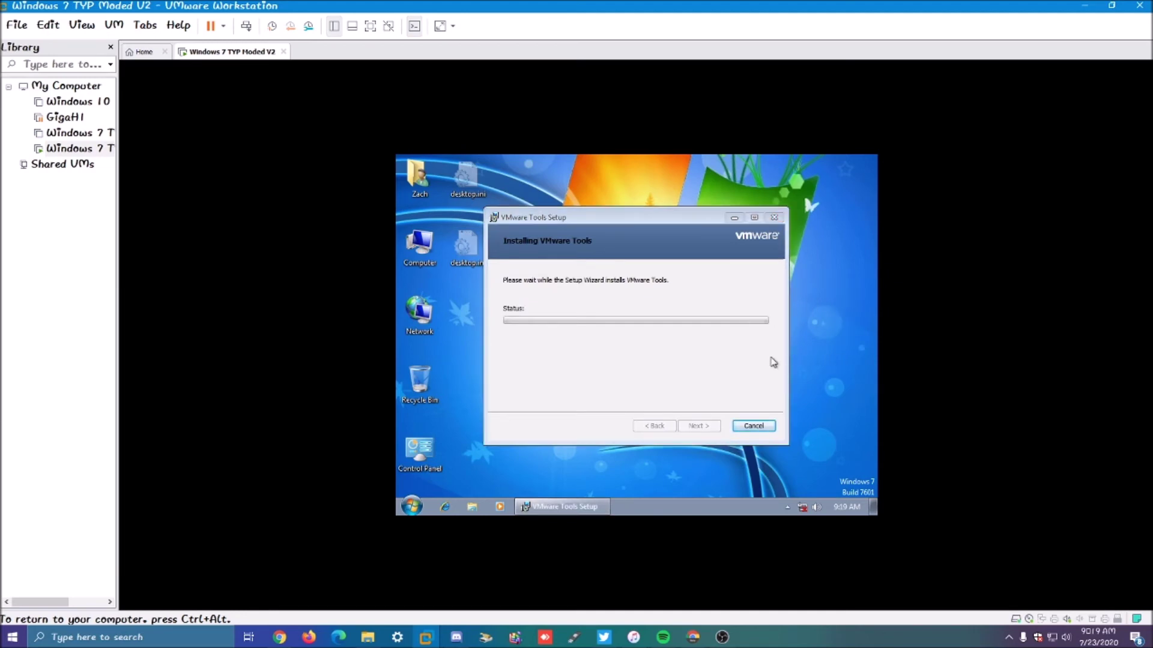
{"action": "left_click", "coordinate": [741, 373]}
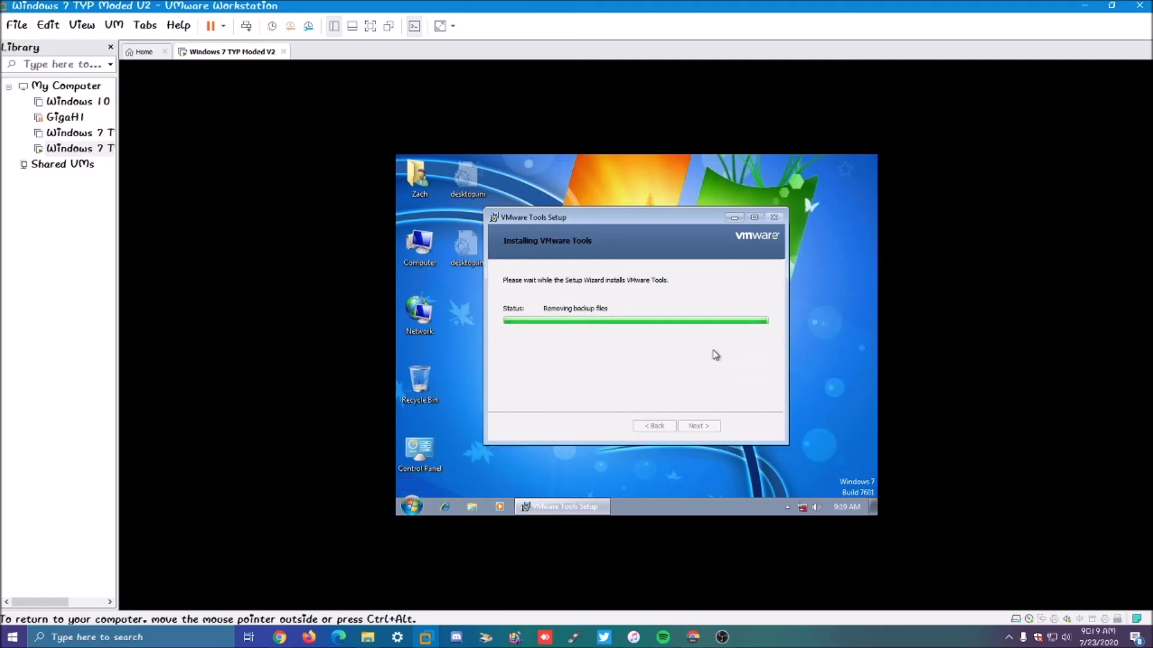
{"action": "left_click", "coordinate": [713, 428]}
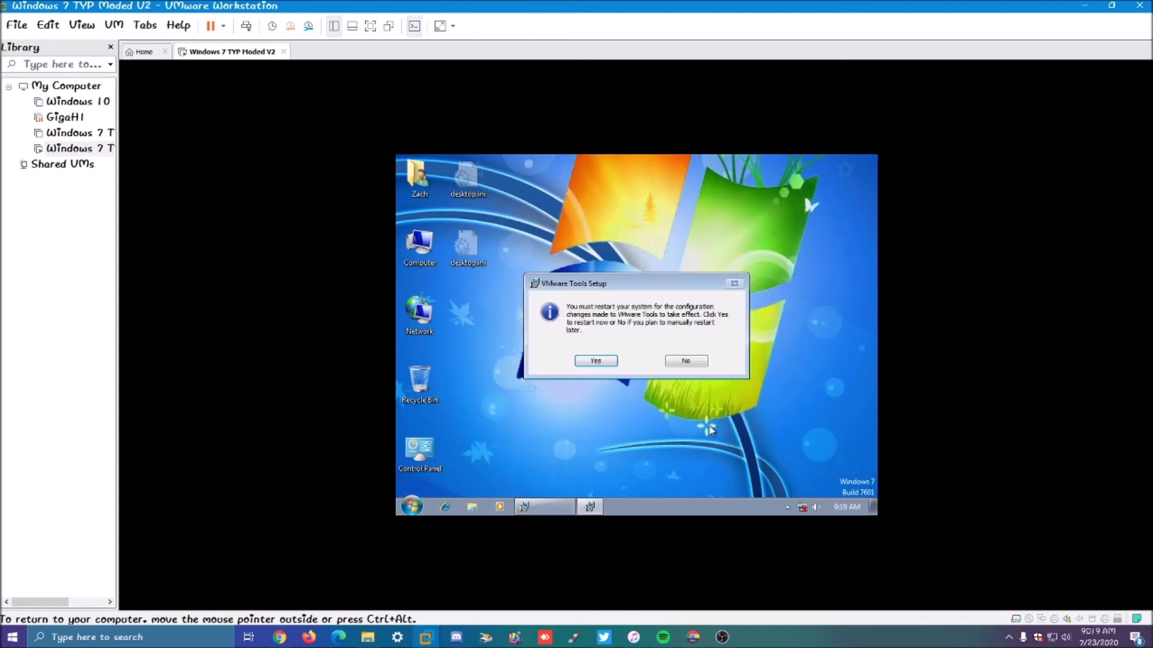
{"action": "left_click", "coordinate": [595, 364]}
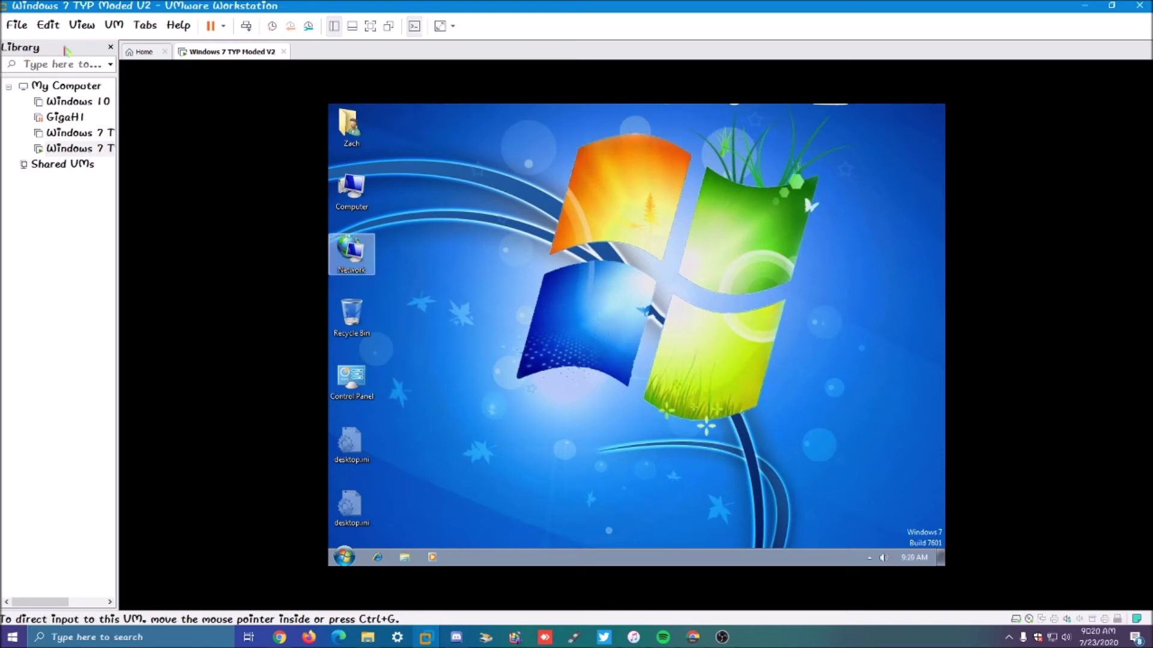
Step: Apply View > Fit Guest Now so the Windows 7 desktop fills the VM tab
{"action": "left_click", "coordinate": [82, 25]}
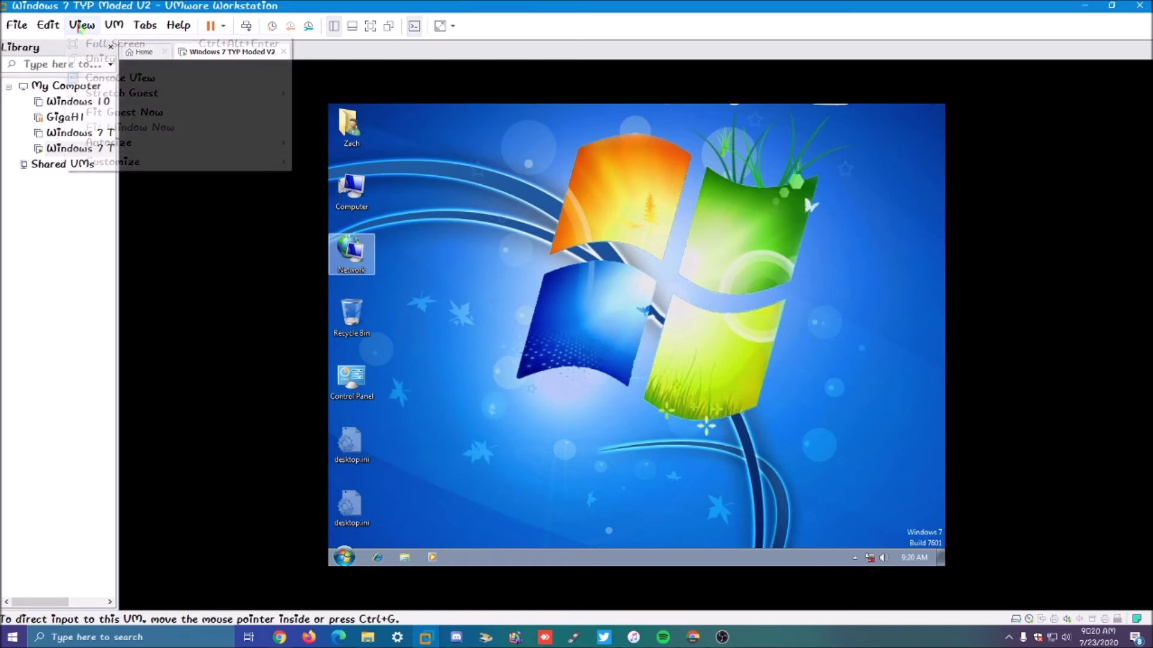
{"action": "left_click", "coordinate": [90, 112]}
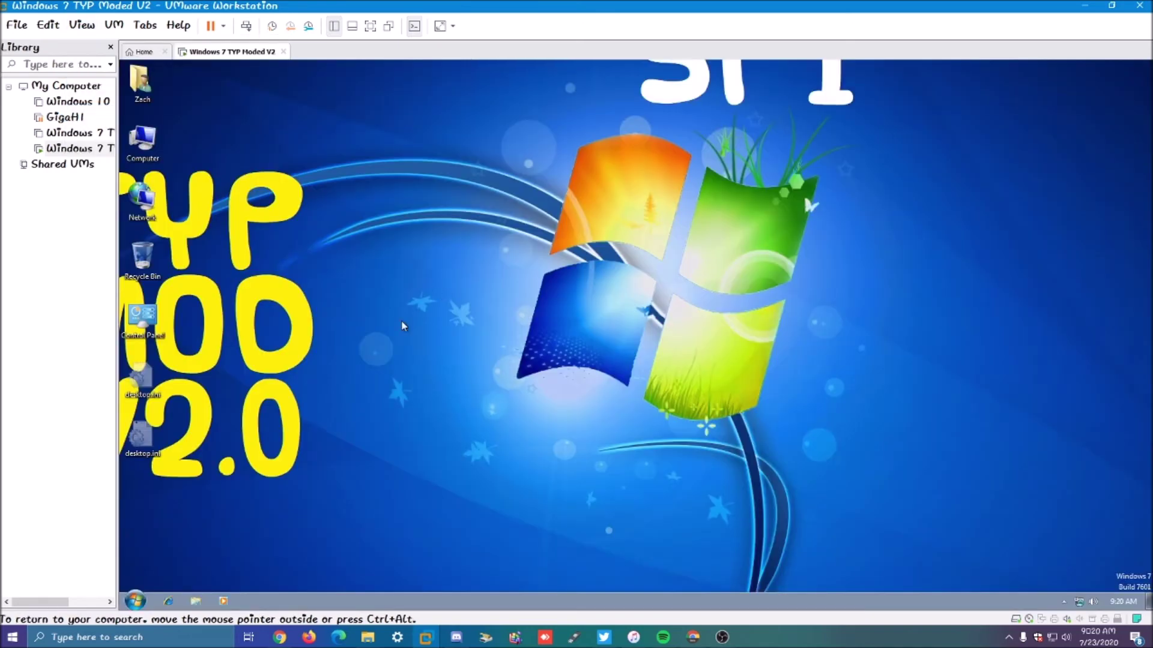
{"action": "left_click", "coordinate": [135, 600]}
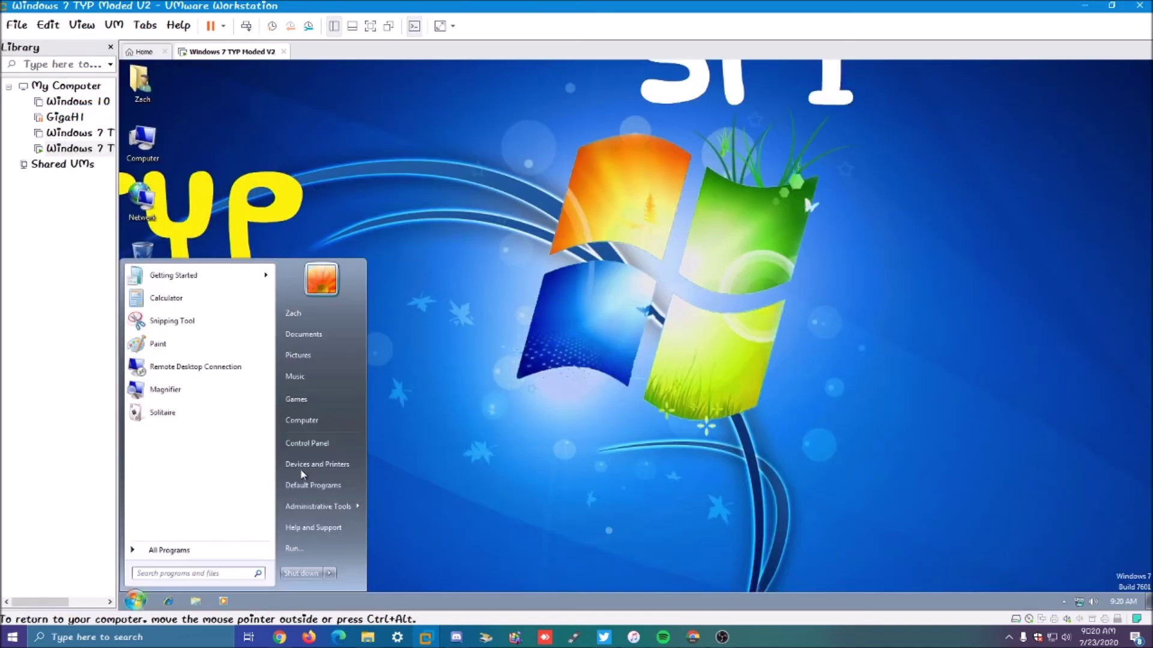
{"action": "left_click", "coordinate": [428, 389]}
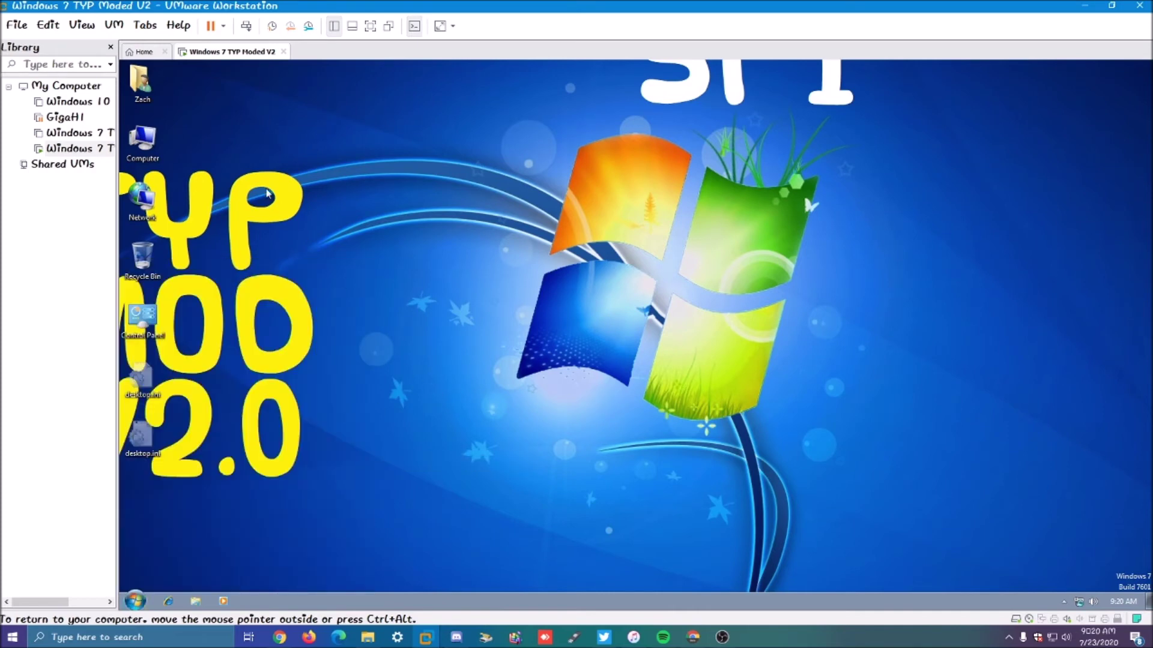
{"action": "right_click", "coordinate": [243, 171]}
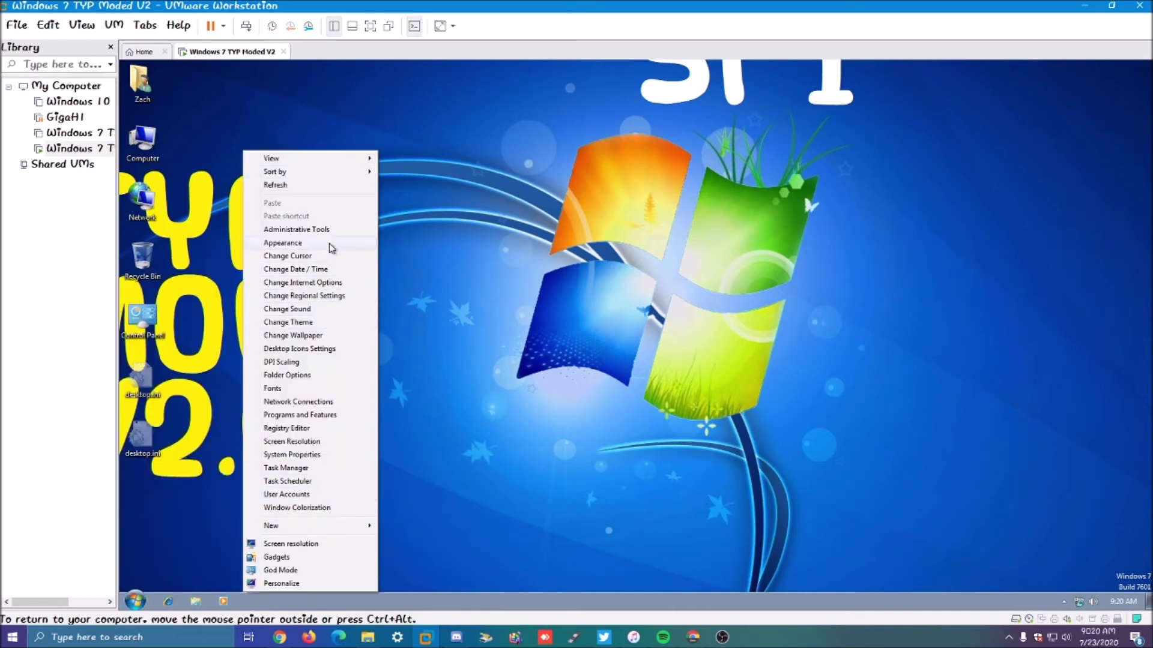
Step: In Personalize, apply TYP Made Photo's Theme and then the Windows 7 theme
{"action": "mouse_move", "coordinate": [288, 527]}
{"action": "left_click", "coordinate": [300, 584]}
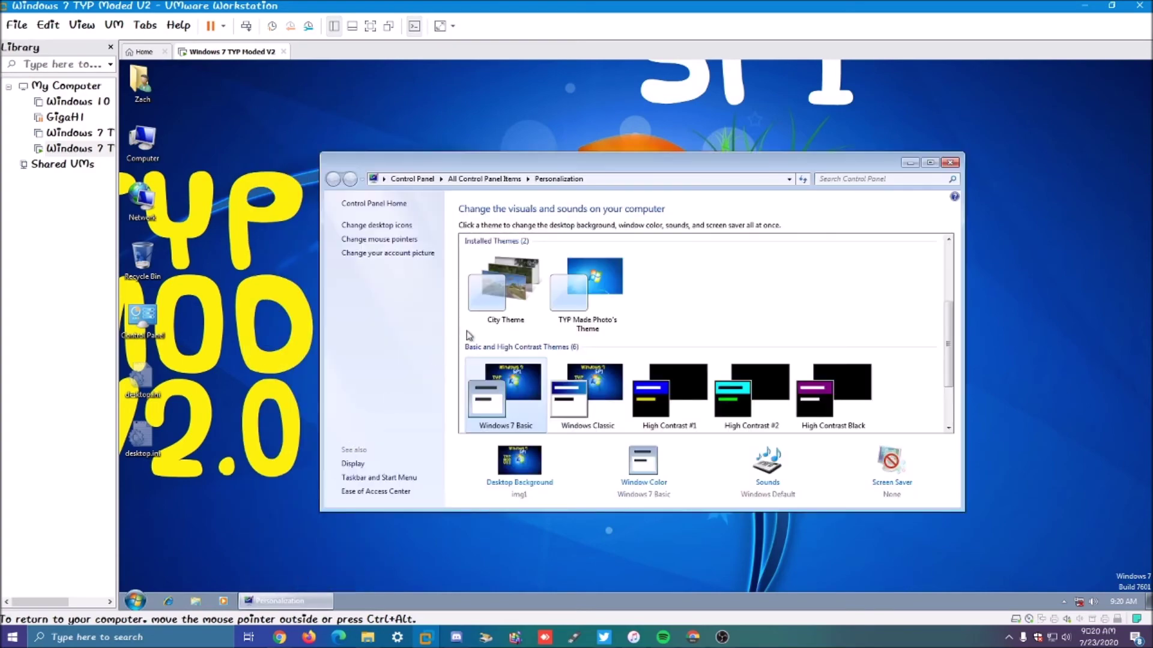
{"action": "scroll", "coordinate": [469, 335], "scroll_direction": "up", "scroll_amount": 3}
{"action": "left_click", "coordinate": [607, 369]}
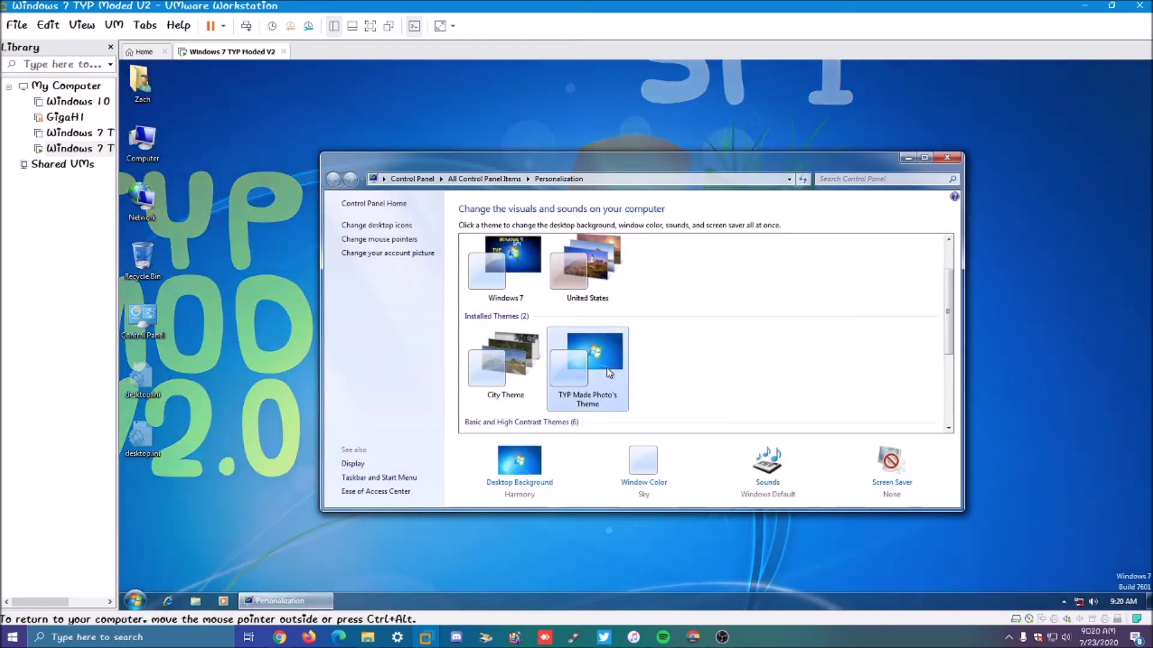
{"action": "left_click", "coordinate": [526, 325]}
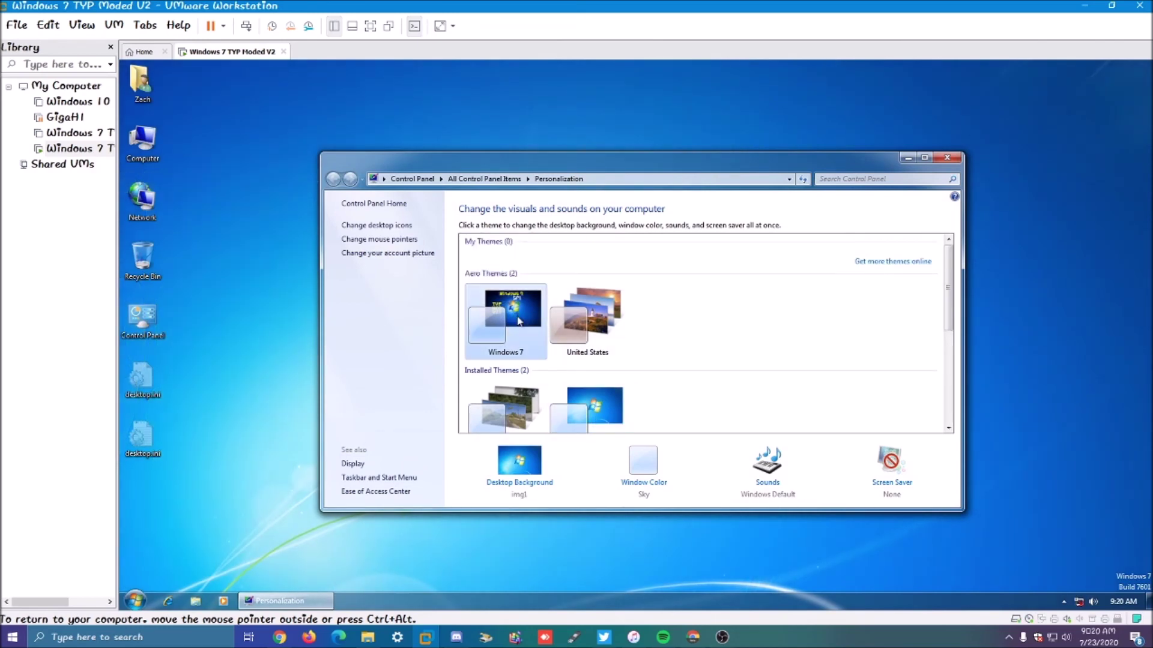
Step: Try Fill and Fit, then save the desktop background picture position as Stretch
{"action": "left_click", "coordinate": [503, 483]}
{"action": "left_click", "coordinate": [462, 438]}
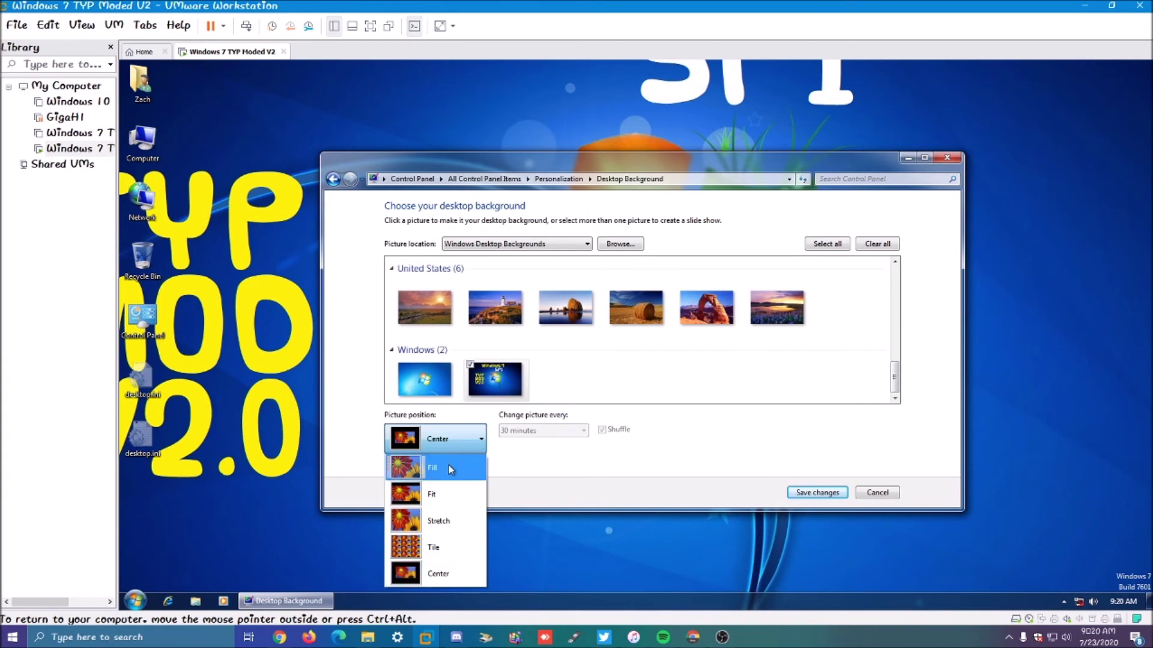
{"action": "left_click", "coordinate": [450, 468]}
{"action": "left_click", "coordinate": [428, 437]}
{"action": "left_click", "coordinate": [432, 506]}
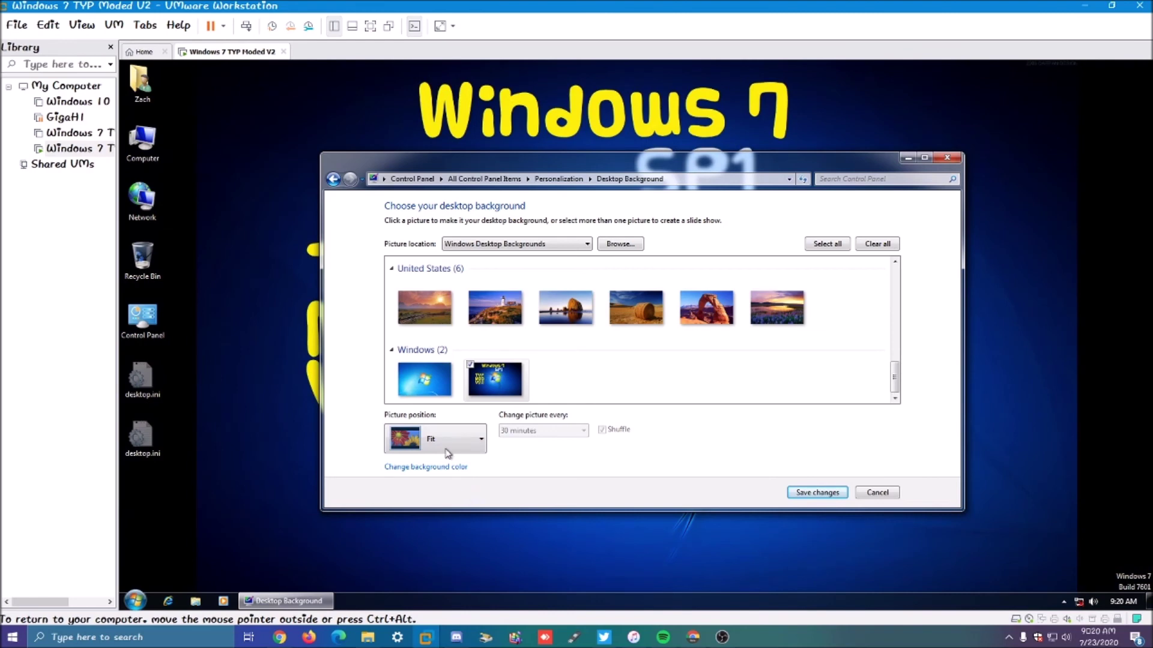
{"action": "left_click", "coordinate": [445, 451]}
{"action": "left_click", "coordinate": [440, 514]}
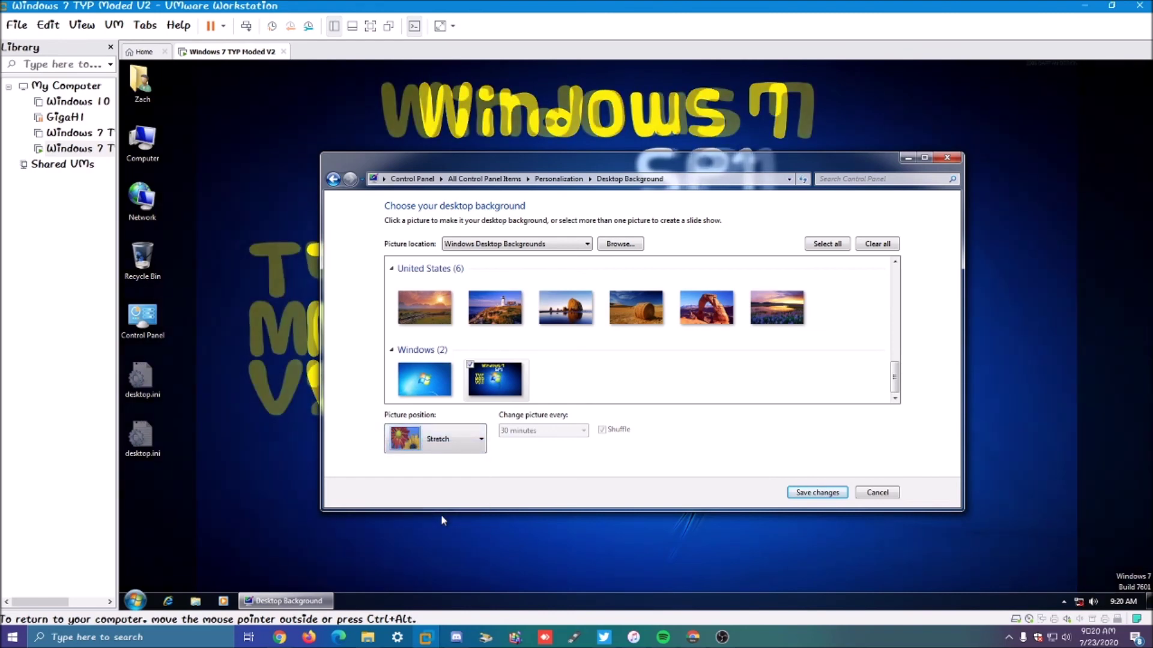
{"action": "left_click", "coordinate": [818, 491]}
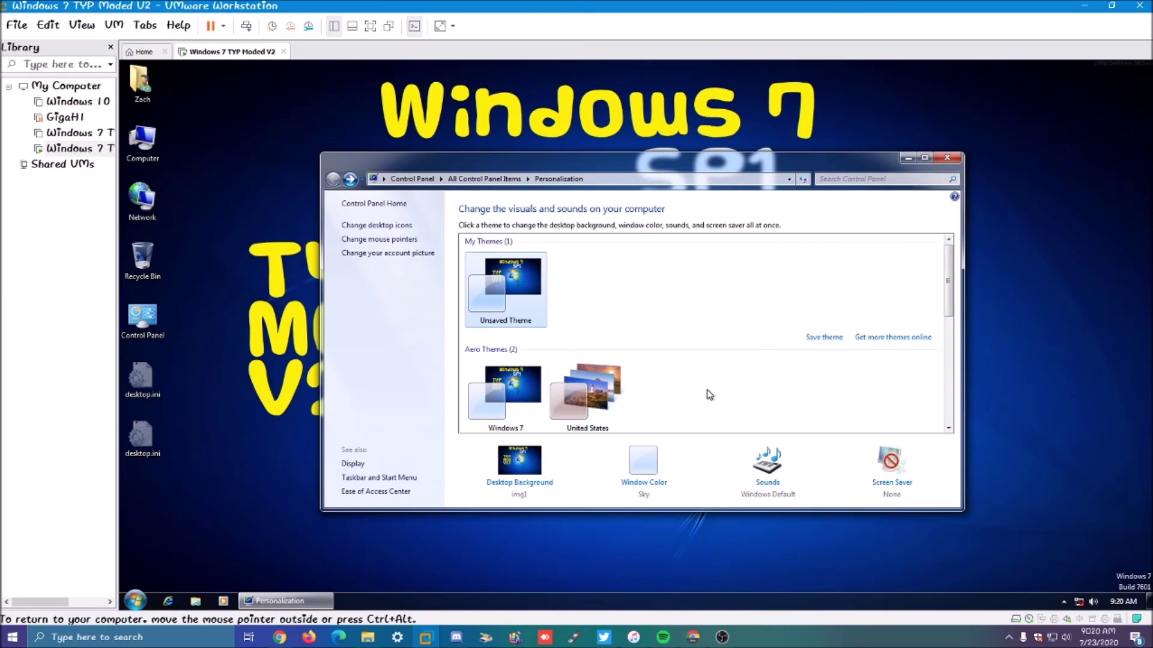
Step: Turn off the Network desktop icon, move Recycle Bin bottom-right and Control Panel under Computer
{"action": "left_click", "coordinate": [383, 232]}
{"action": "left_click", "coordinate": [200, 175]}
{"action": "left_click", "coordinate": [366, 353]}
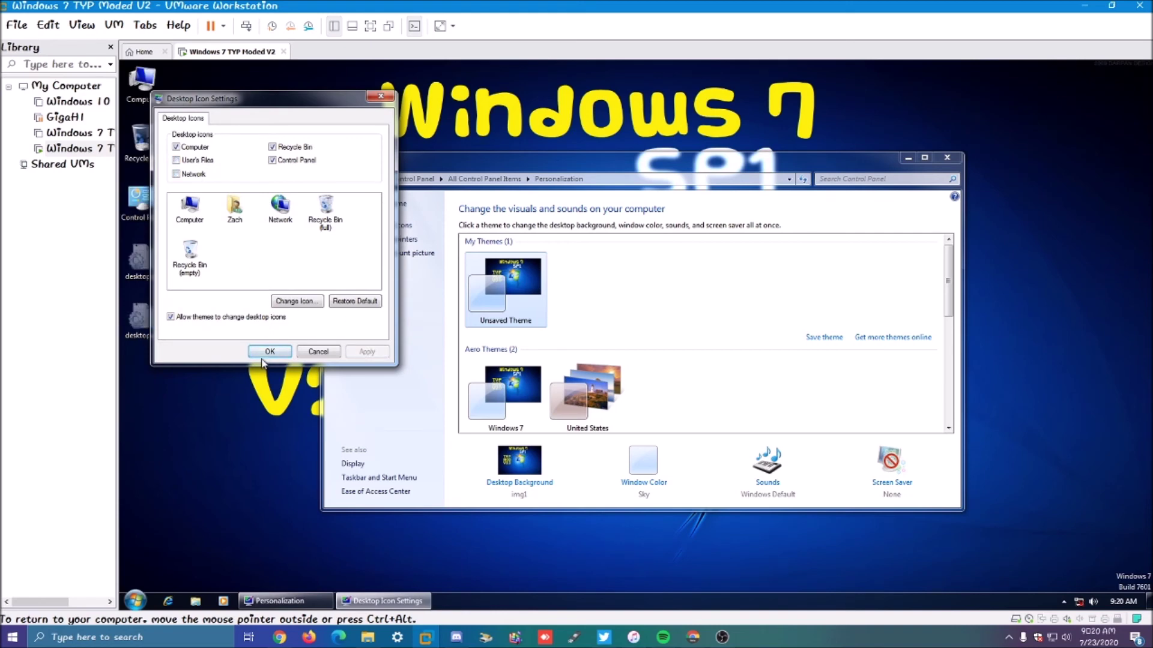
{"action": "left_click", "coordinate": [269, 351]}
{"action": "left_click_drag", "start_coordinate": [1131, 445], "coordinate": [1136, 540]}
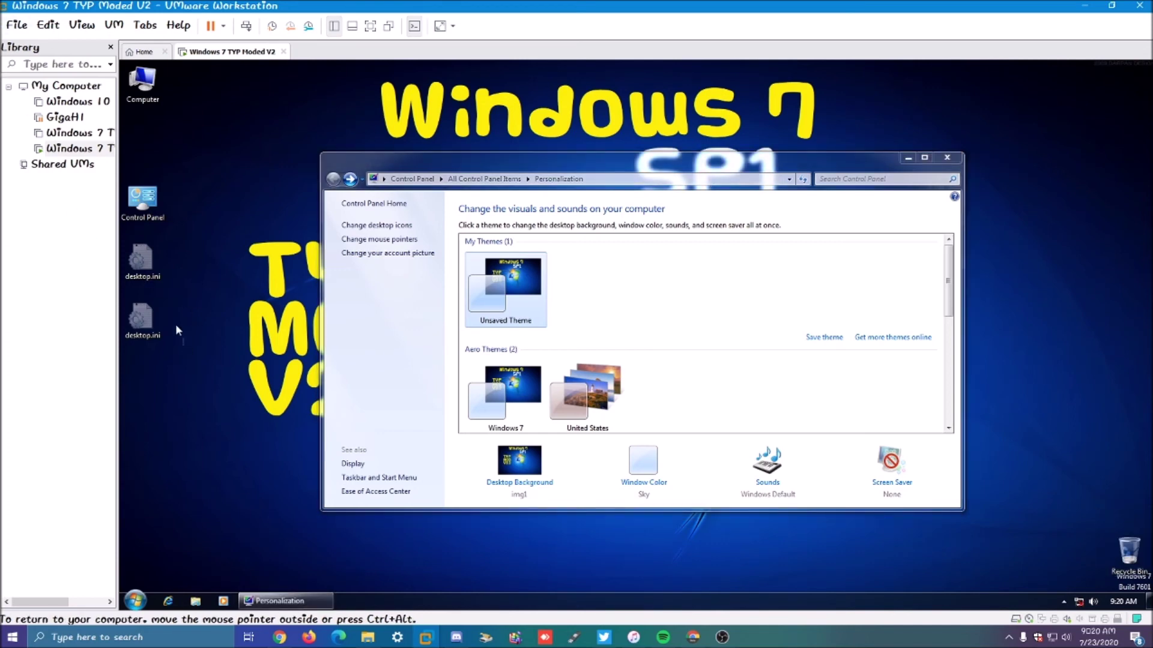
{"action": "left_click_drag", "start_coordinate": [138, 195], "coordinate": [166, 141]}
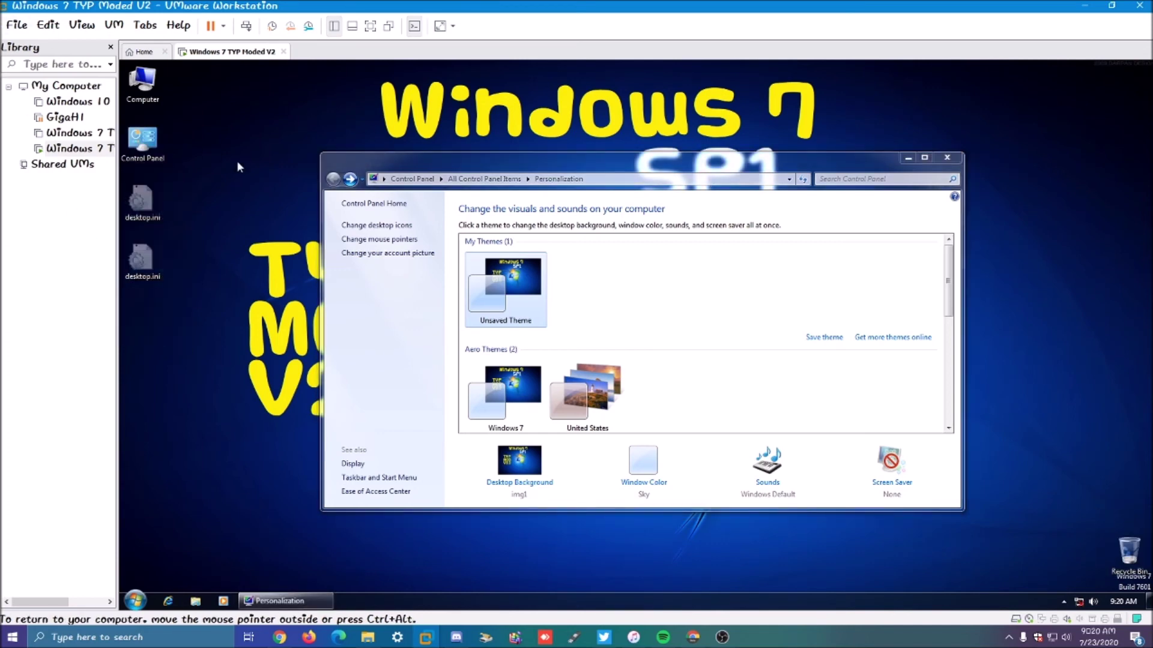
{"action": "left_click", "coordinate": [947, 157]}
{"action": "right_click", "coordinate": [477, 172]}
{"action": "left_click", "coordinate": [522, 542]}
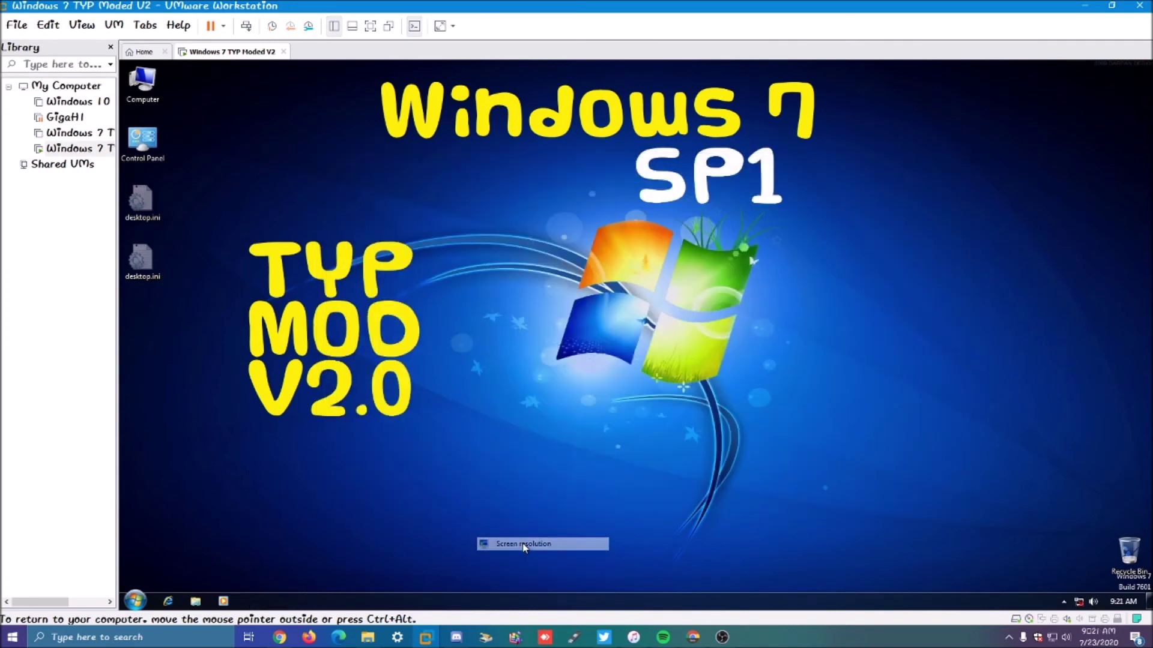
{"action": "left_click", "coordinate": [545, 179]}
{"action": "left_click", "coordinate": [521, 178]}
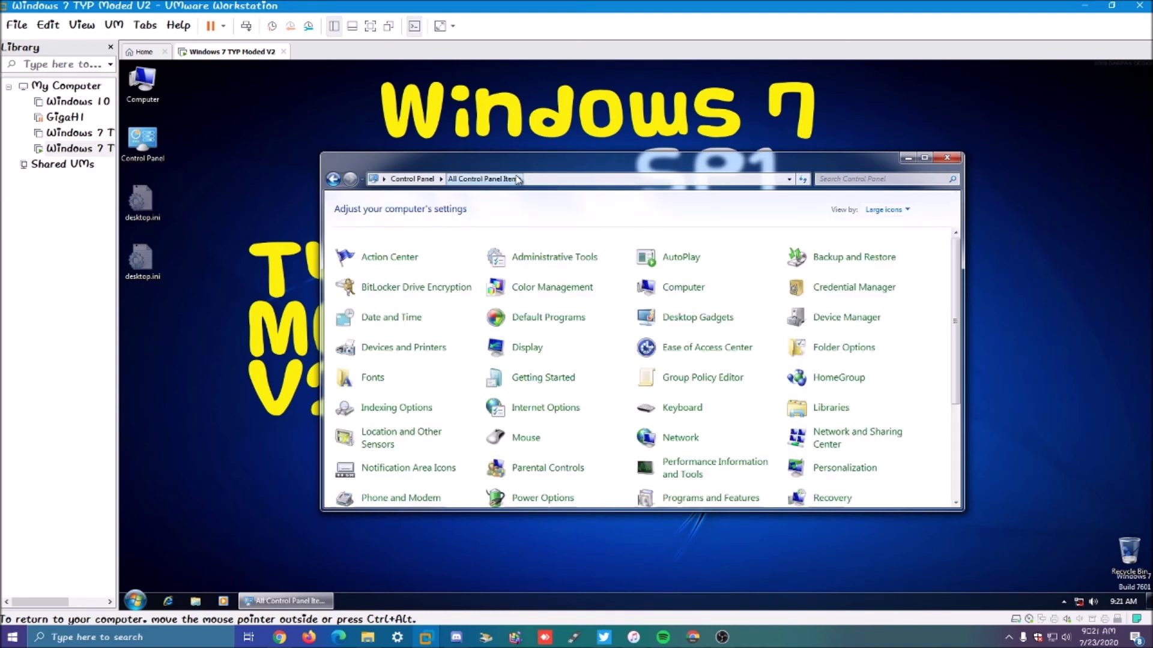
{"action": "left_click", "coordinate": [411, 179]}
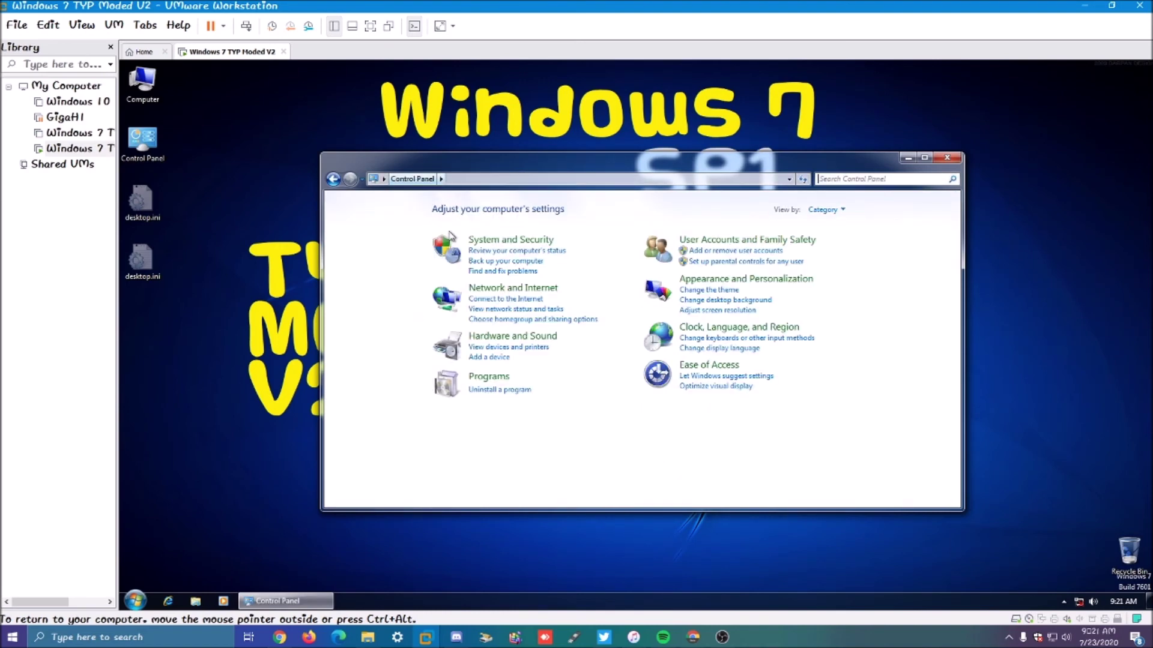
{"action": "left_click", "coordinate": [502, 240]}
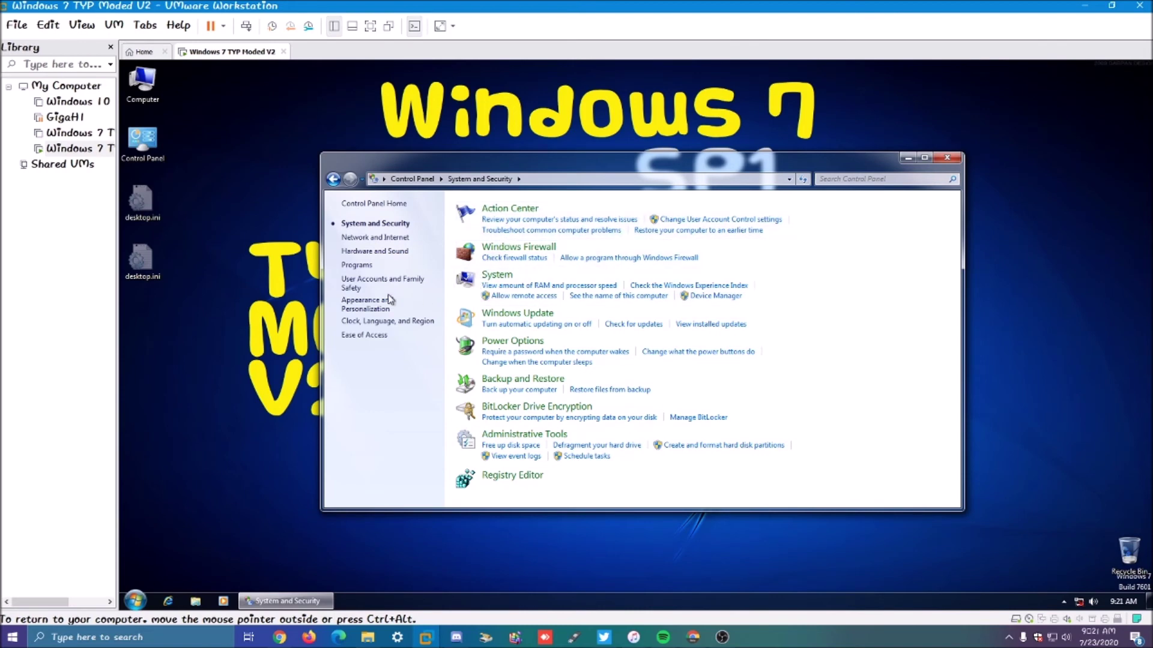
{"action": "left_click", "coordinate": [379, 303]}
{"action": "left_click", "coordinate": [506, 221]}
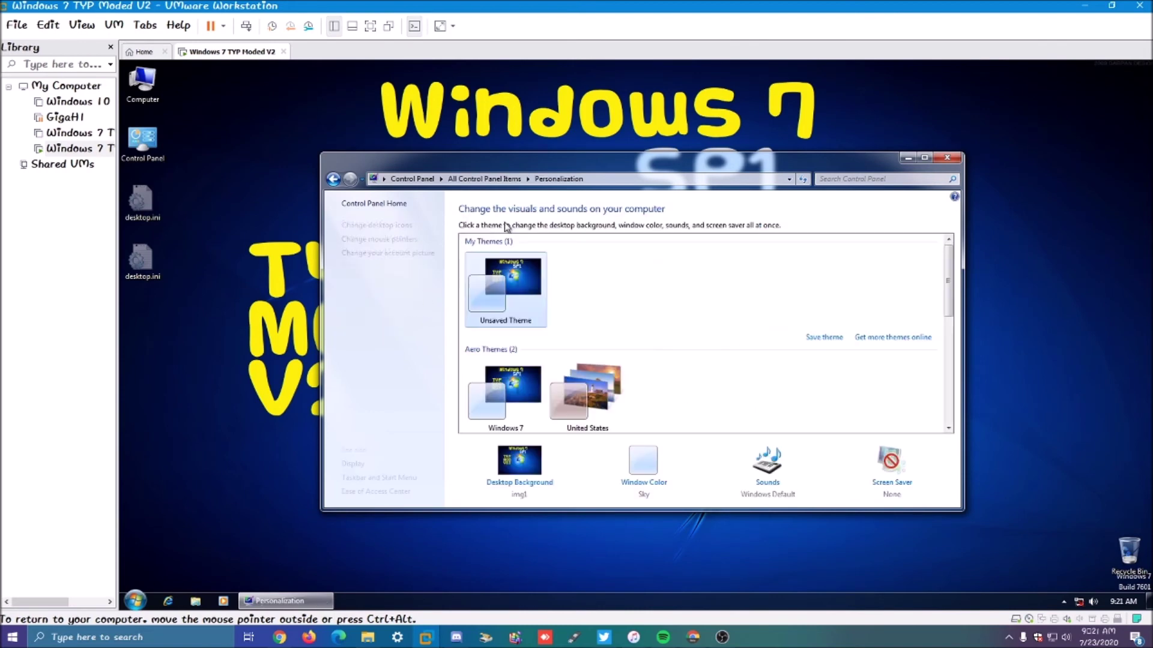
Step: Try the City Theme, switch back to TYP Made Photo's Theme, and minimize Personalization
{"action": "scroll", "coordinate": [544, 315], "scroll_direction": "down", "scroll_amount": 3}
{"action": "scroll", "coordinate": [541, 342], "scroll_direction": "up", "scroll_amount": 3}
{"action": "scroll", "coordinate": [531, 358], "scroll_direction": "down", "scroll_amount": 2}
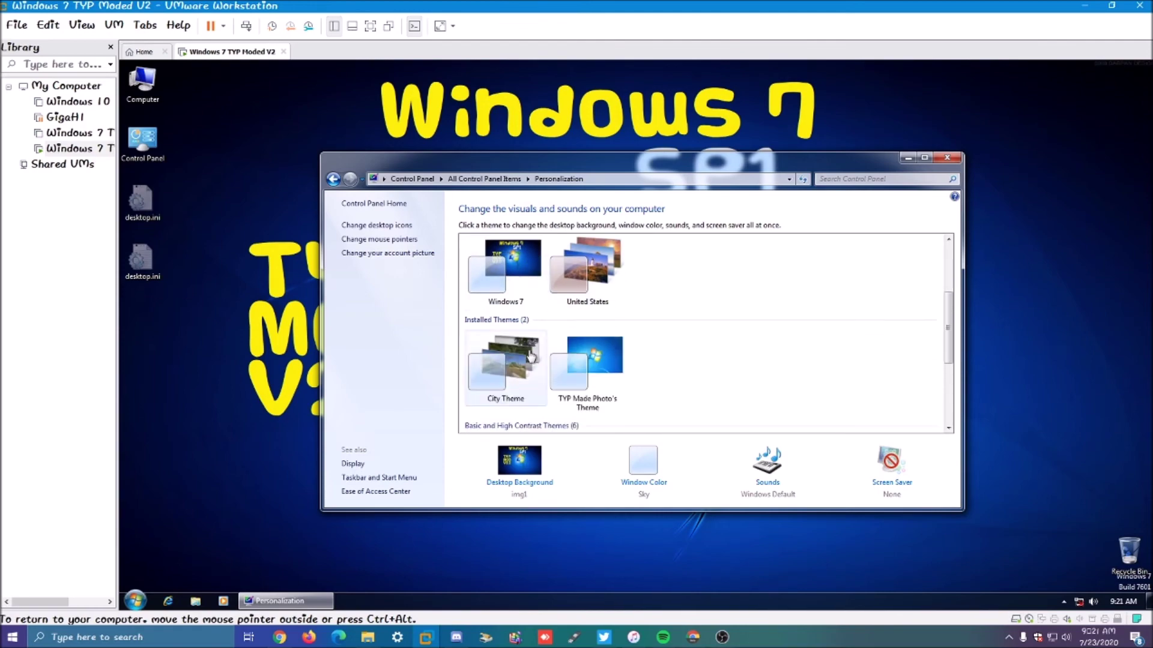
{"action": "left_click", "coordinate": [530, 358]}
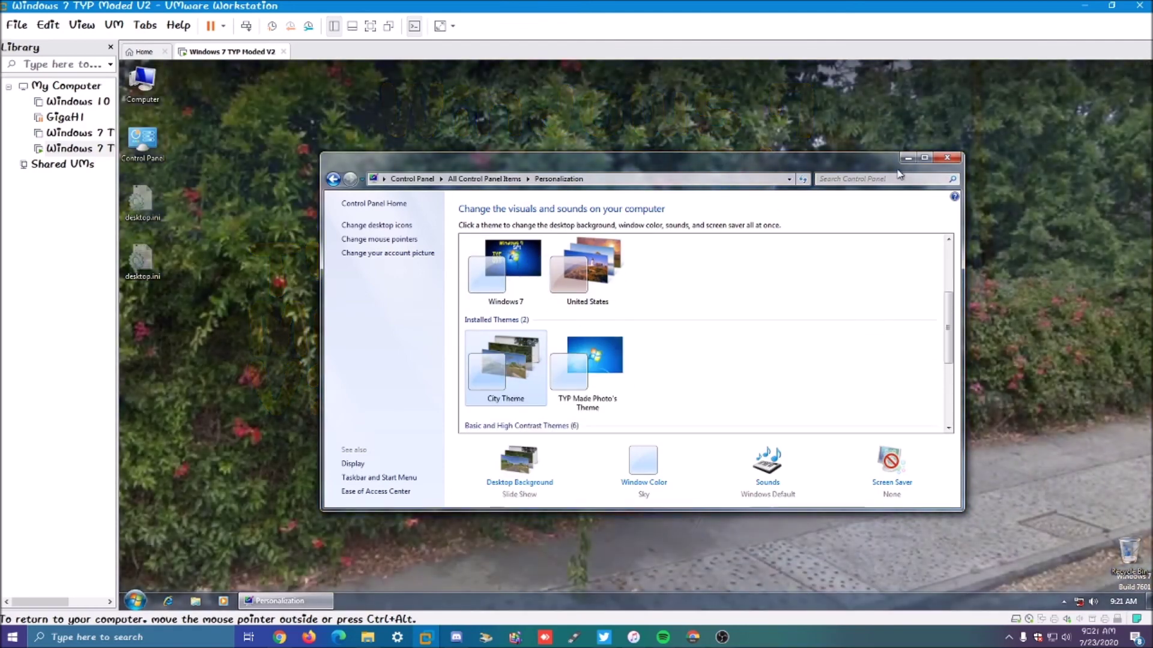
{"action": "left_click", "coordinate": [656, 359]}
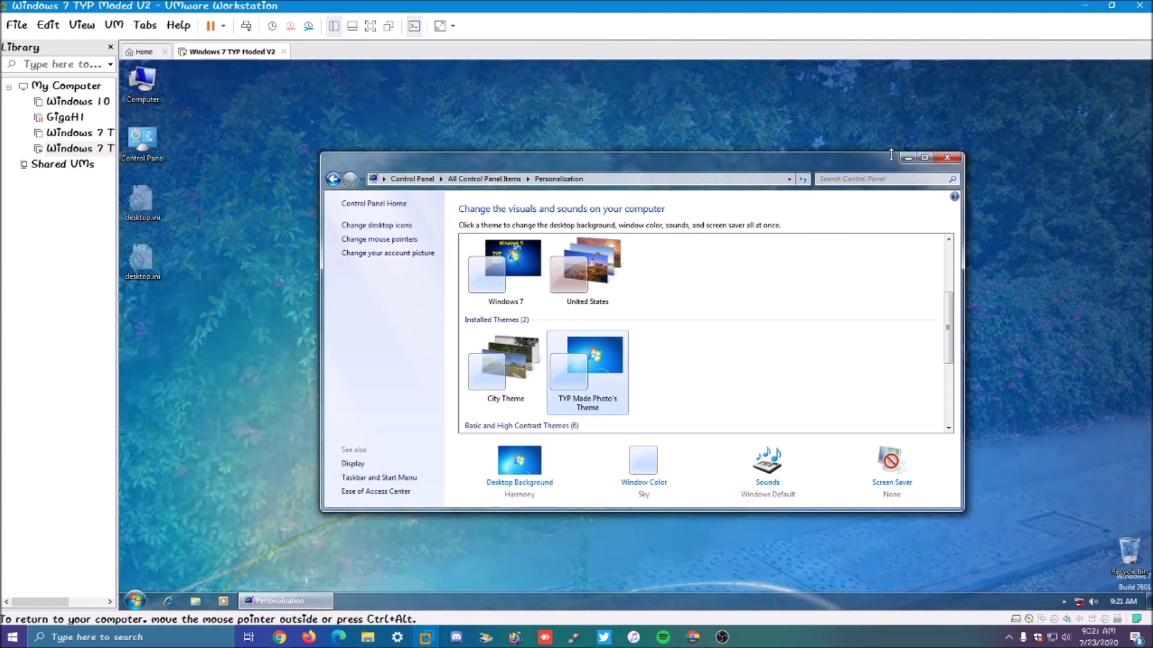
{"action": "left_click", "coordinate": [907, 158]}
Step: Apply the United States theme, then the City Theme, and minimize Personalization to view it
{"action": "right_click", "coordinate": [683, 192]}
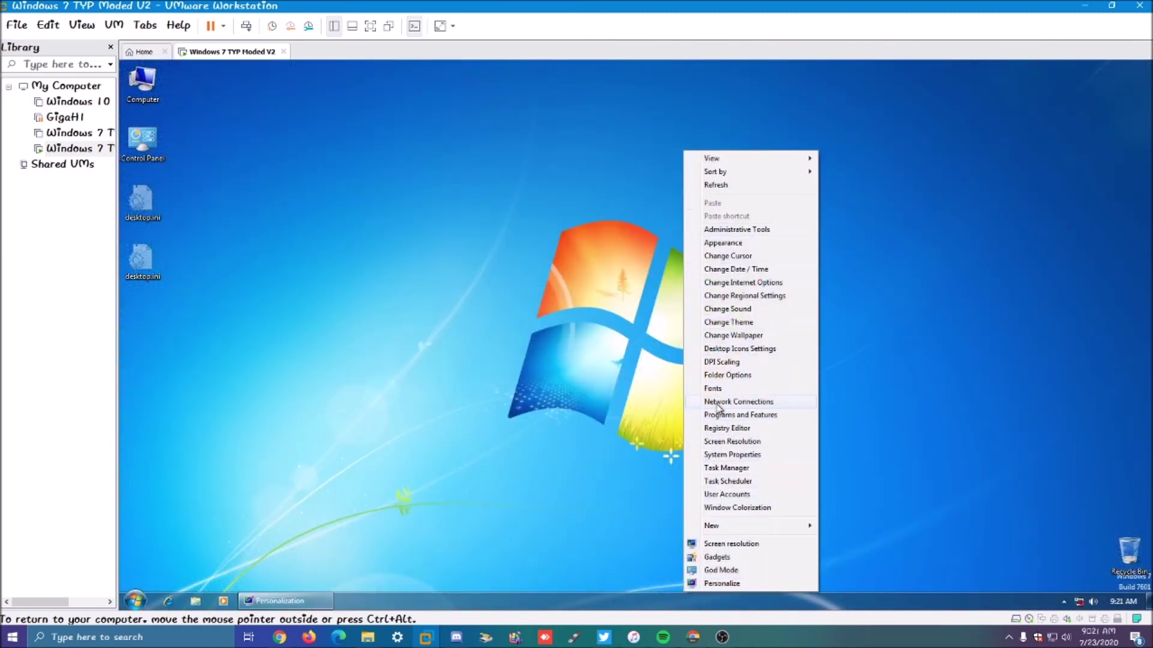
{"action": "left_click", "coordinate": [277, 600]}
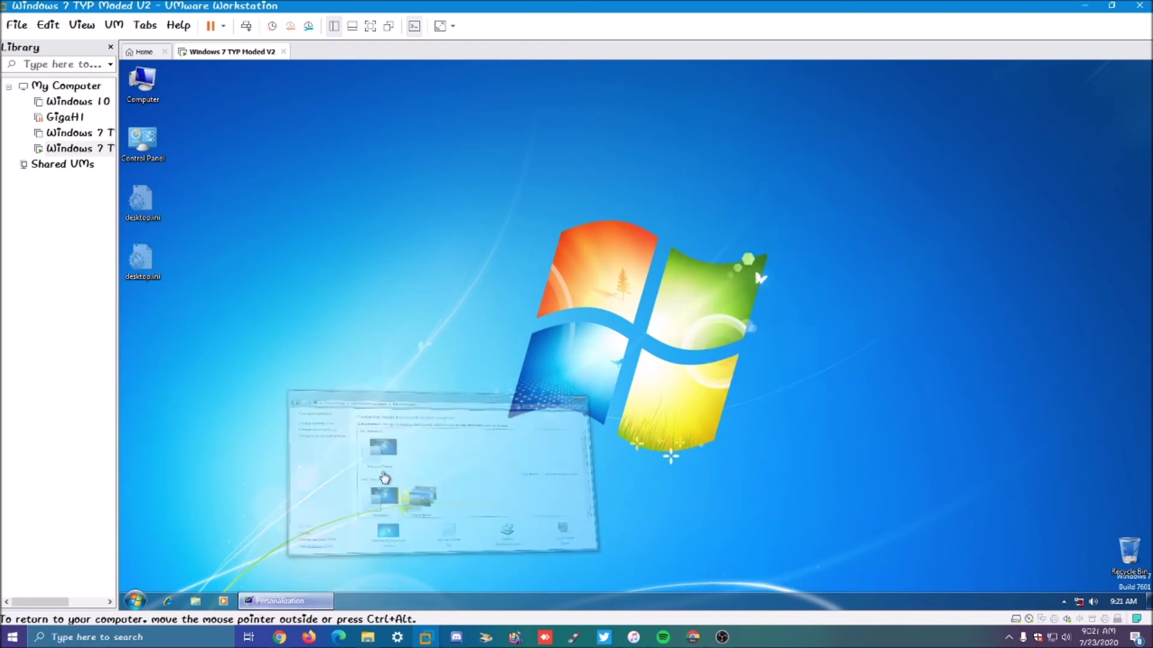
{"action": "left_click", "coordinate": [587, 390]}
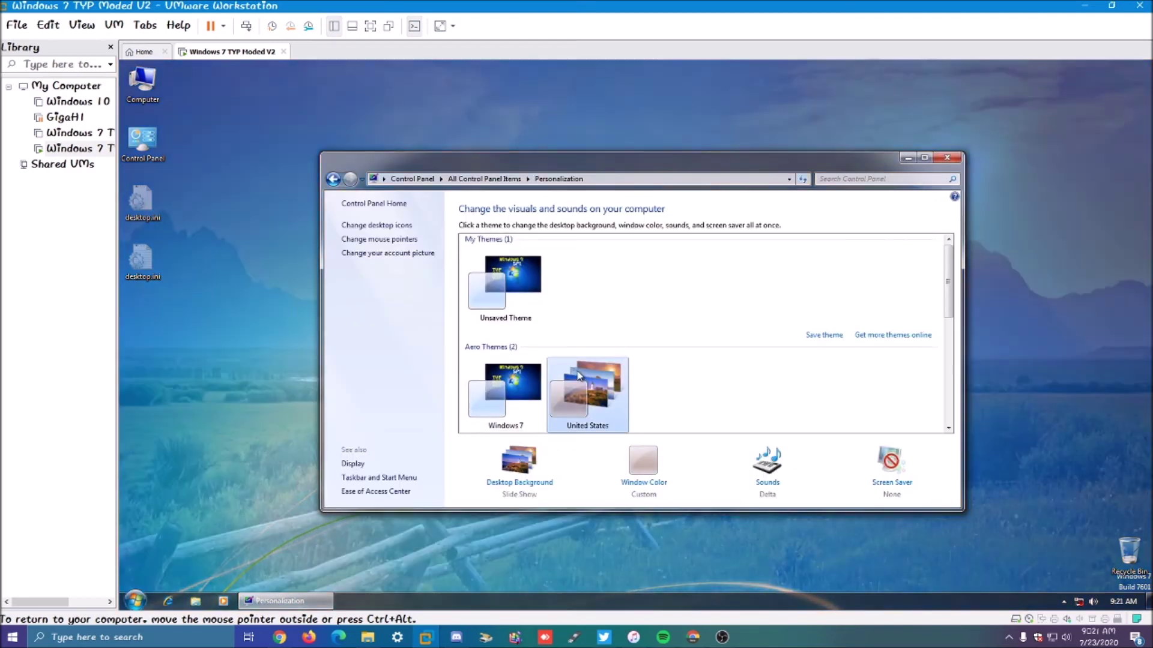
{"action": "scroll", "coordinate": [528, 395], "scroll_direction": "down", "scroll_amount": 1}
{"action": "scroll", "coordinate": [528, 395], "scroll_direction": "down", "scroll_amount": 1}
{"action": "left_click", "coordinate": [507, 393]}
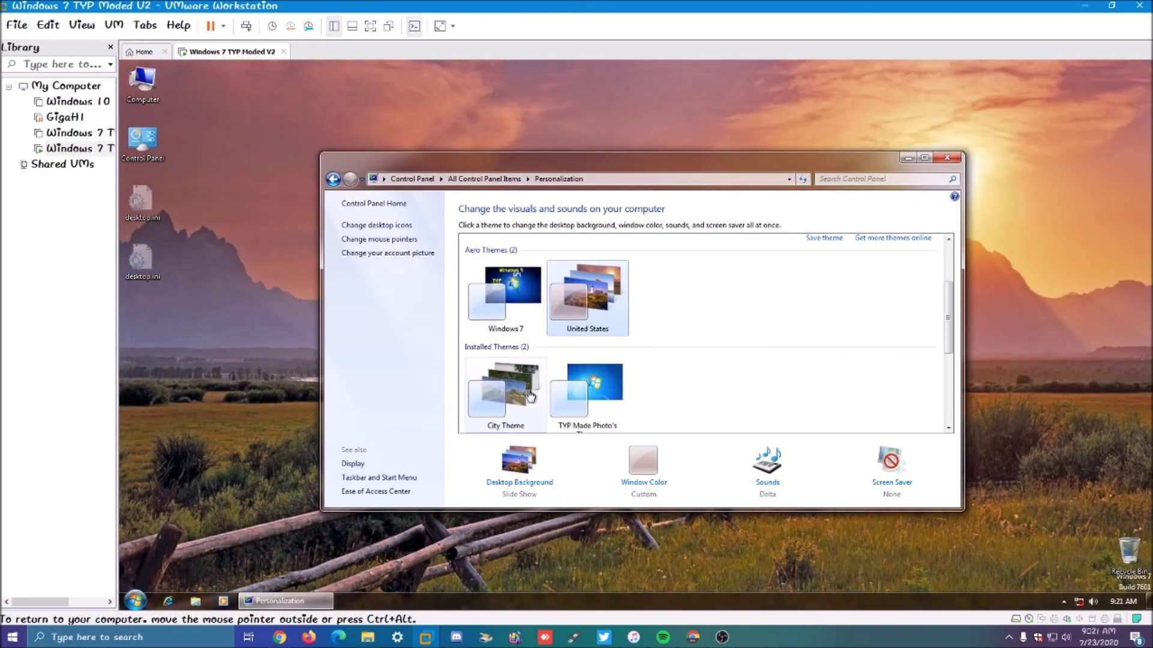
{"action": "left_click", "coordinate": [908, 157]}
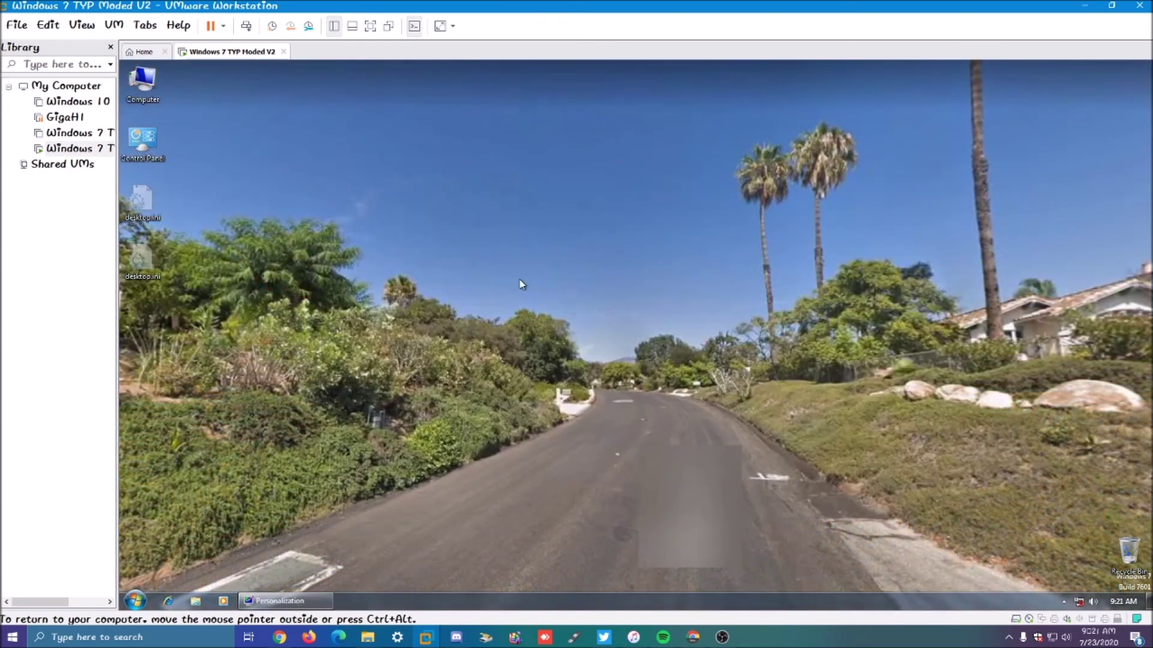
Step: Advance the desktop wallpaper with Next desktop background until the green forest image shows
{"action": "right_click", "coordinate": [521, 138]}
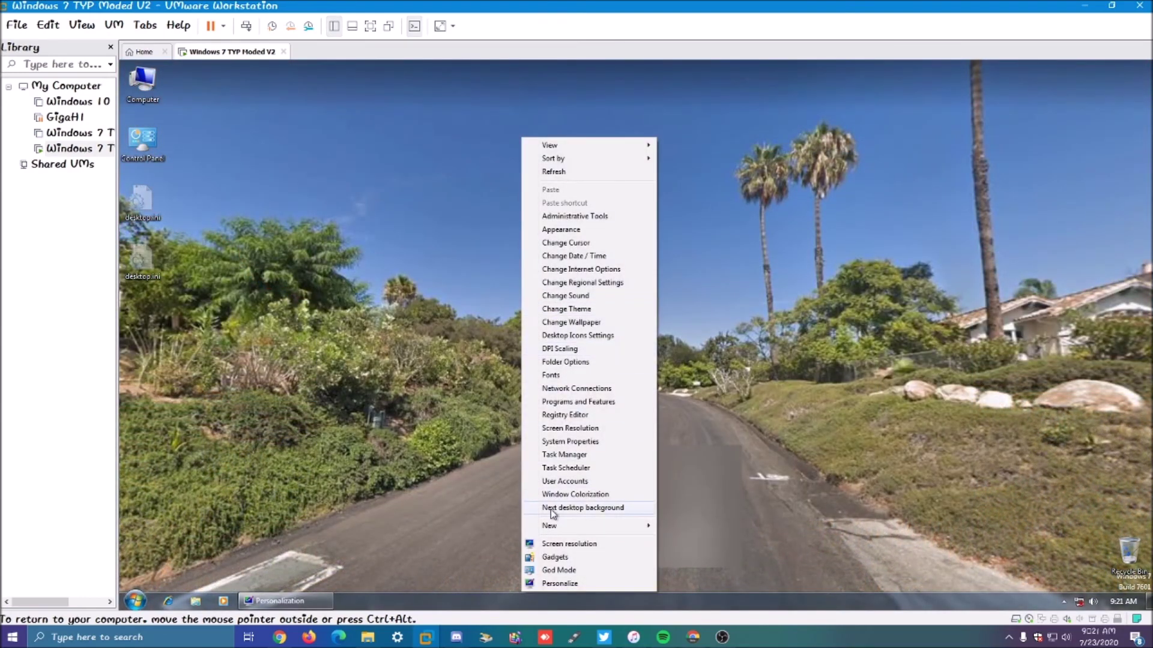
{"action": "left_click", "coordinate": [558, 507]}
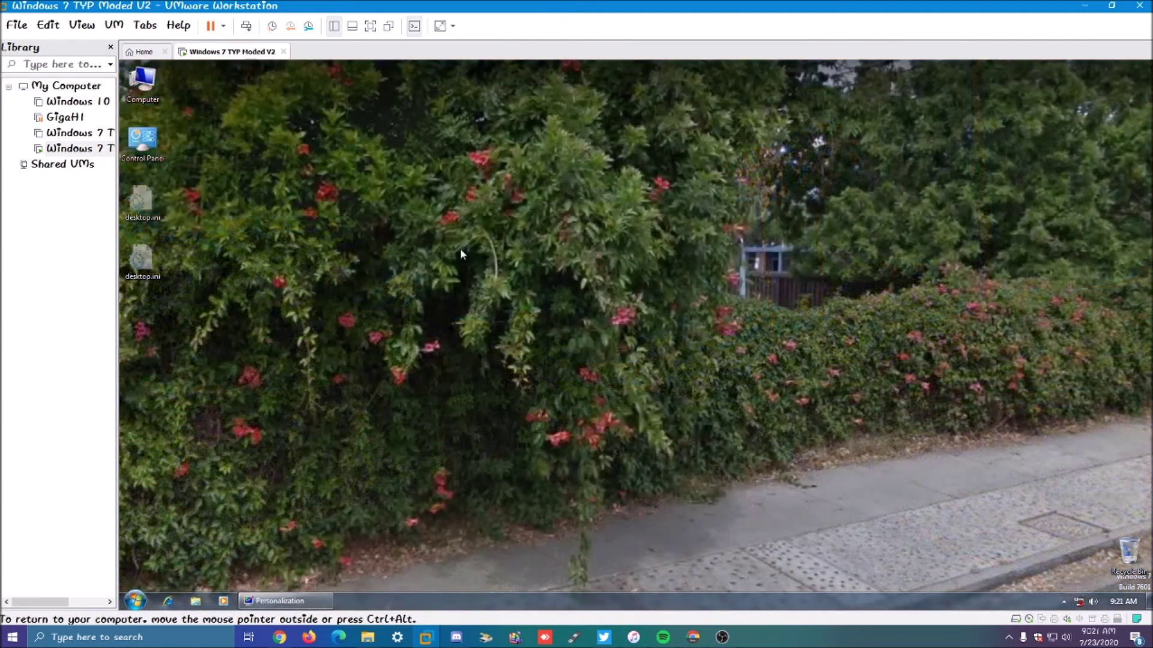
{"action": "right_click", "coordinate": [460, 135]}
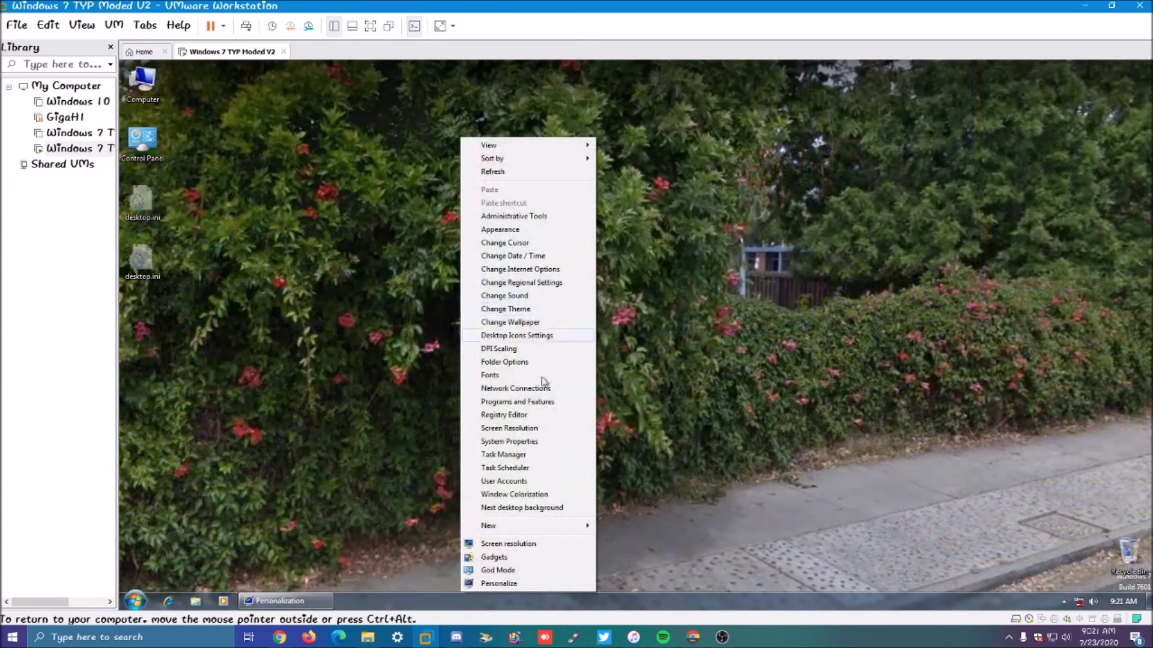
{"action": "left_click", "coordinate": [547, 508]}
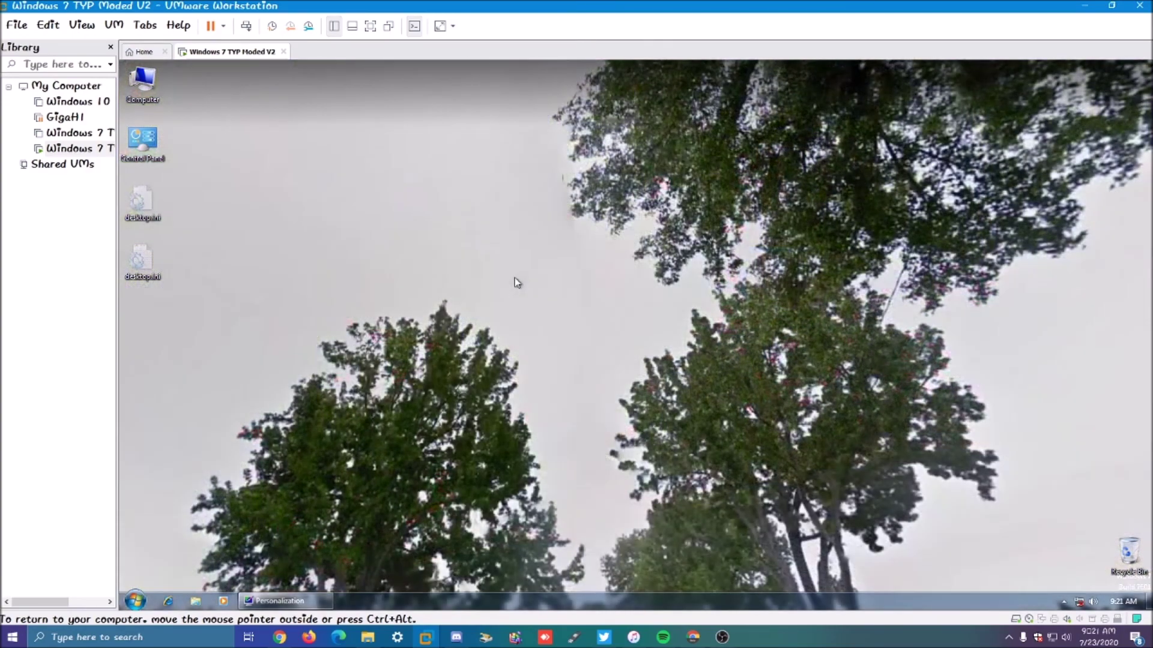
{"action": "right_click", "coordinate": [515, 283]}
{"action": "left_click", "coordinate": [579, 509]}
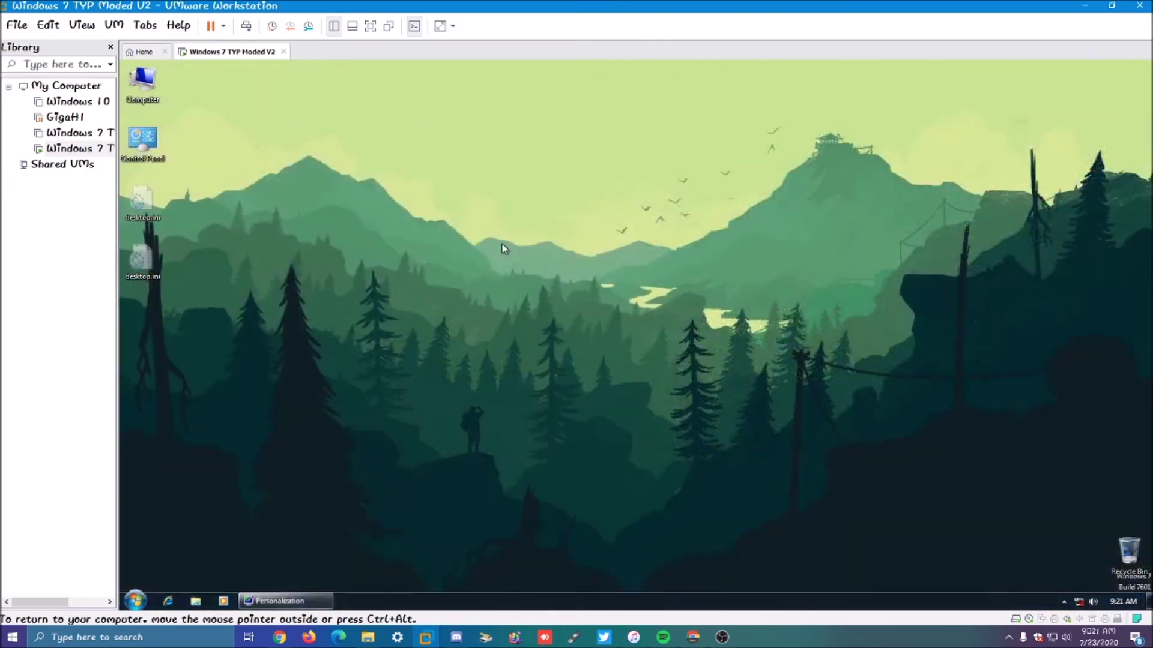
{"action": "right_click", "coordinate": [501, 242]}
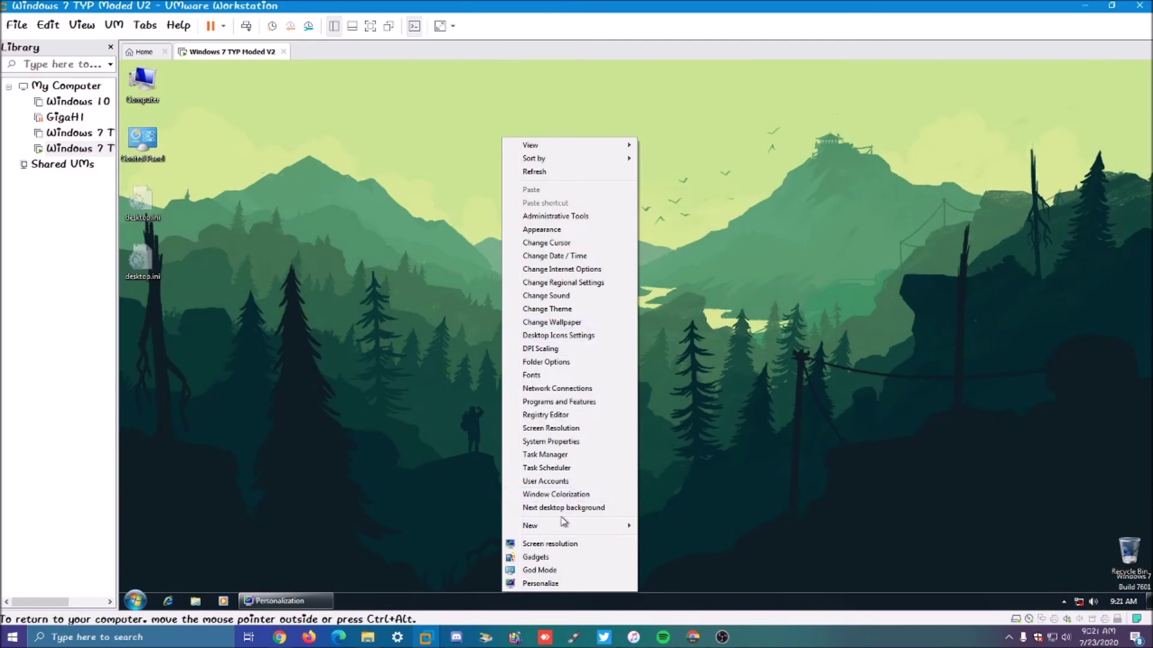
{"action": "left_click", "coordinate": [528, 482]}
Step: Cycle on to the street and tree wallpapers, then reapply the Unsaved Theme
{"action": "right_click", "coordinate": [557, 282]}
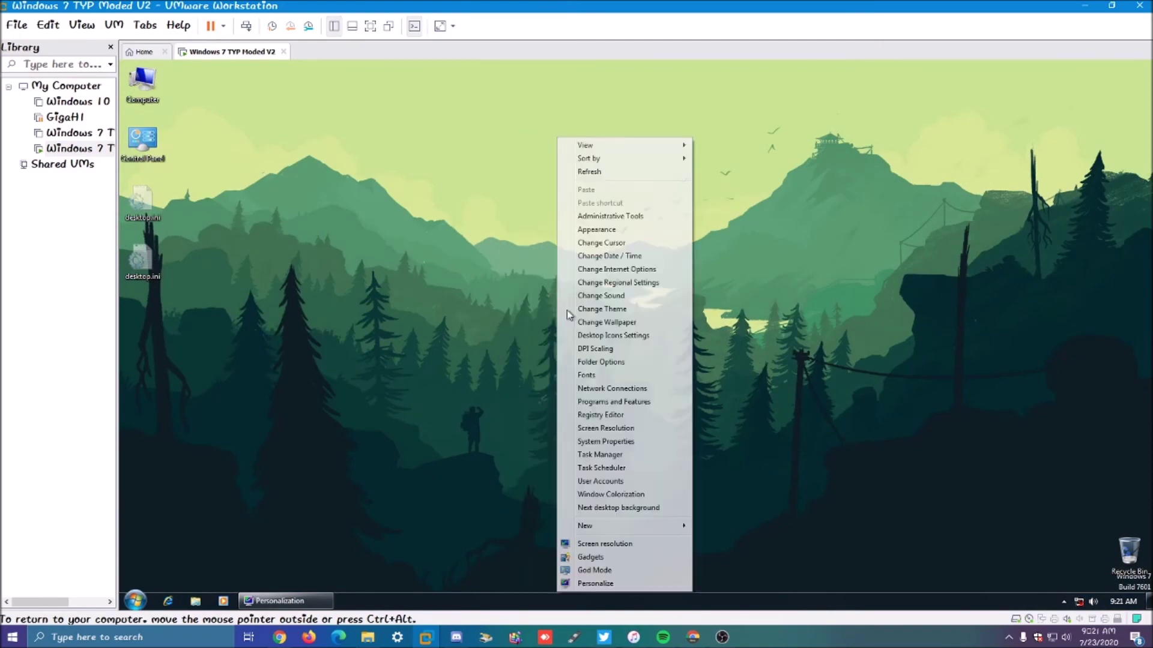
{"action": "left_click", "coordinate": [648, 509]}
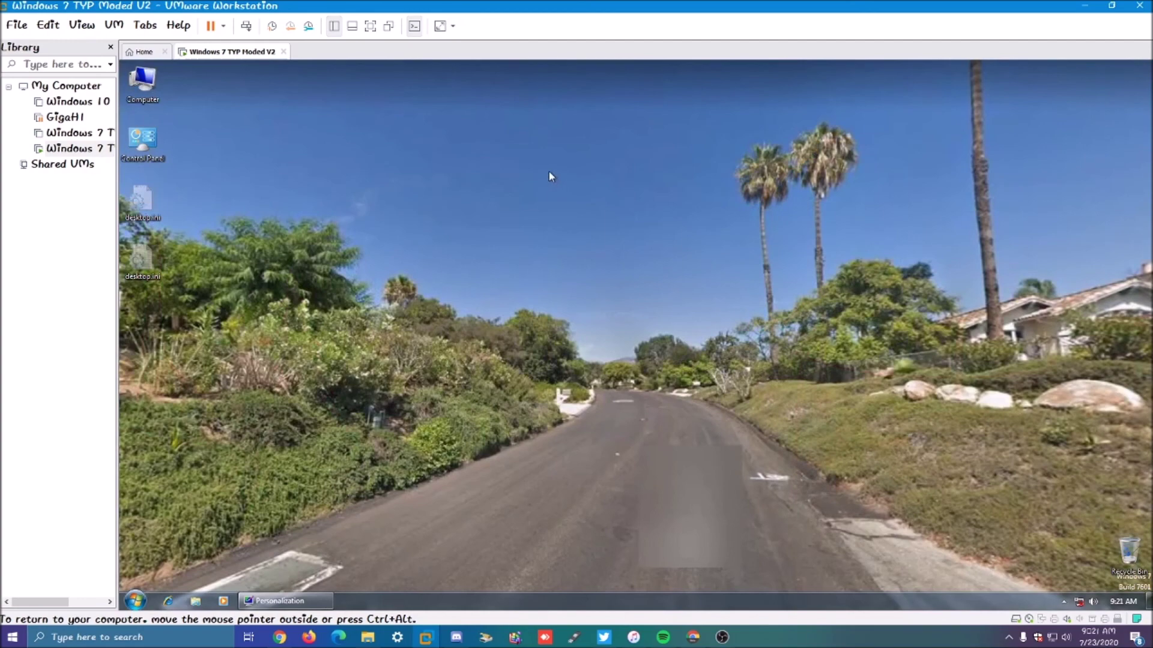
{"action": "right_click", "coordinate": [548, 171]}
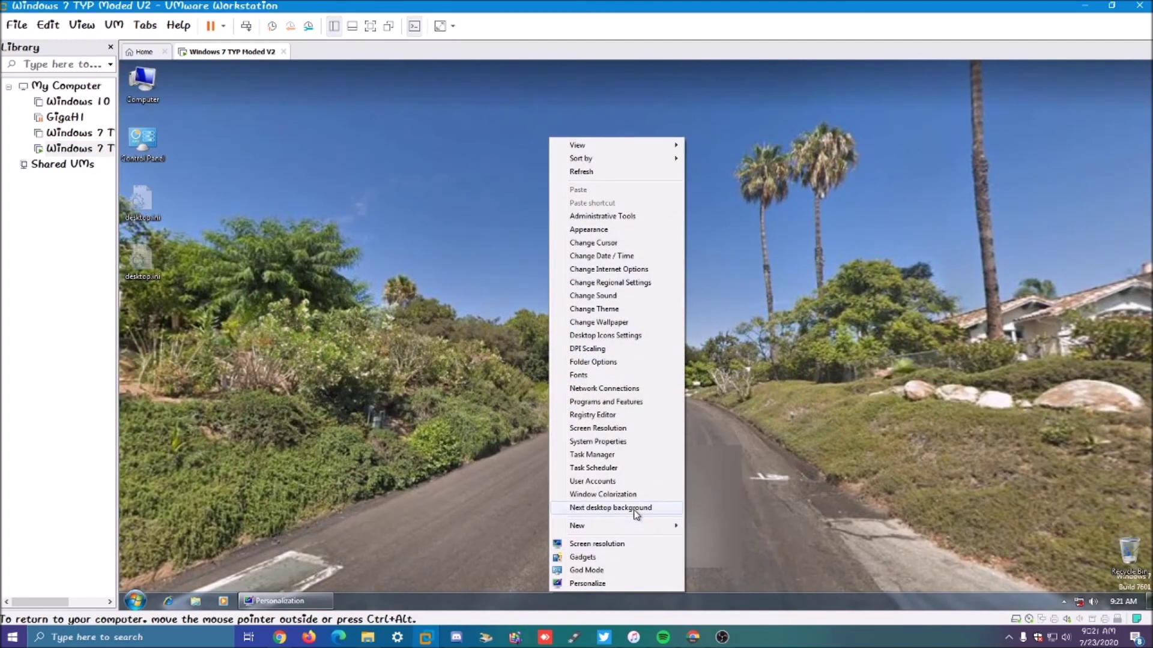
{"action": "left_click", "coordinate": [642, 508]}
{"action": "right_click", "coordinate": [485, 74]}
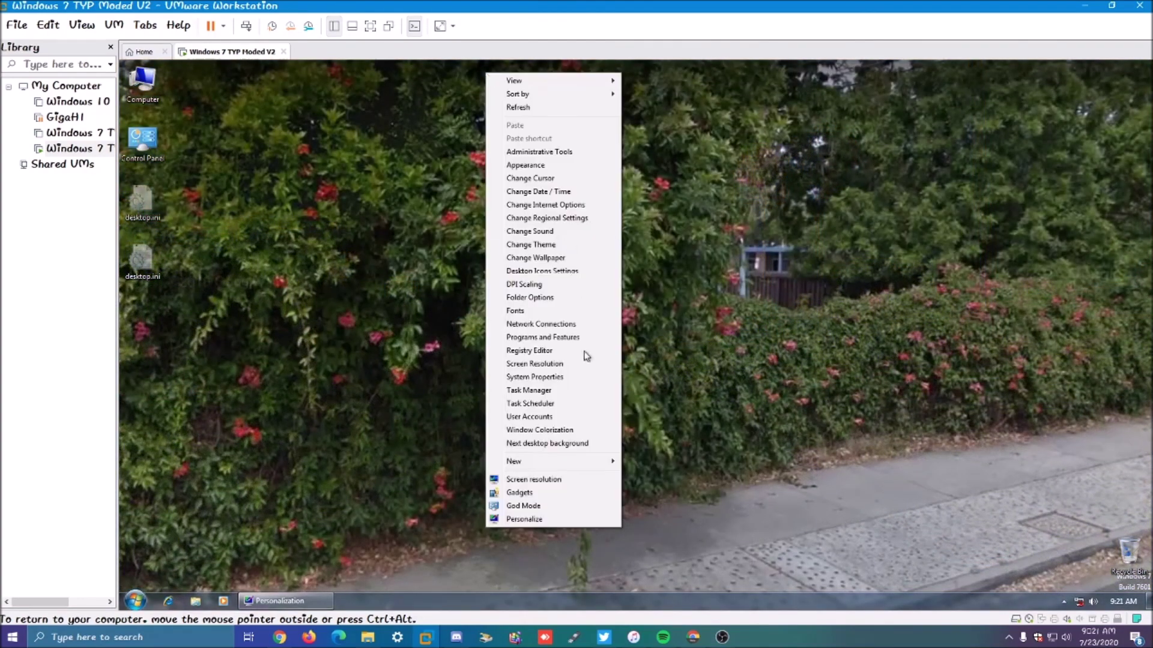
{"action": "left_click", "coordinate": [560, 444]}
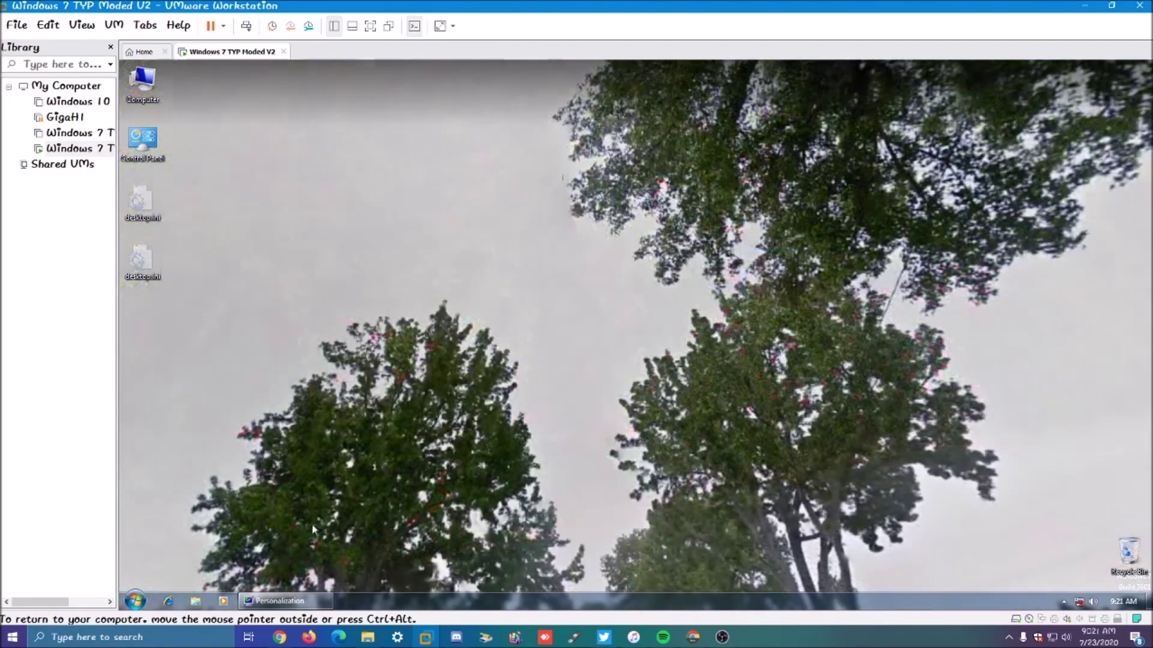
{"action": "left_click", "coordinate": [282, 600]}
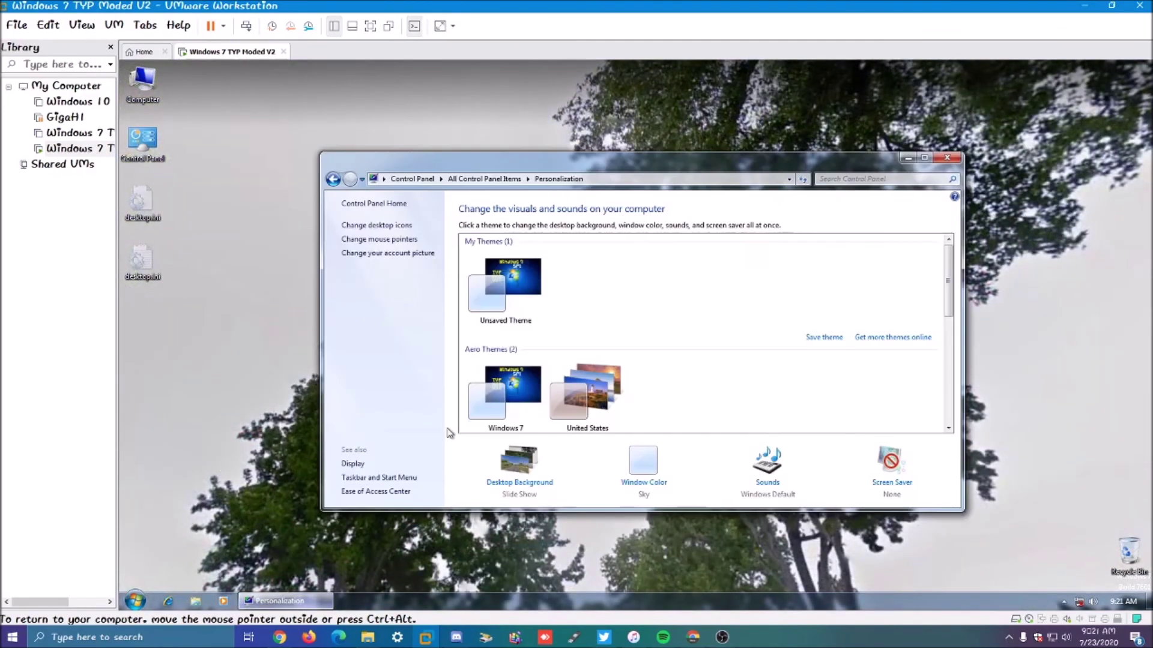
{"action": "left_click", "coordinate": [513, 303]}
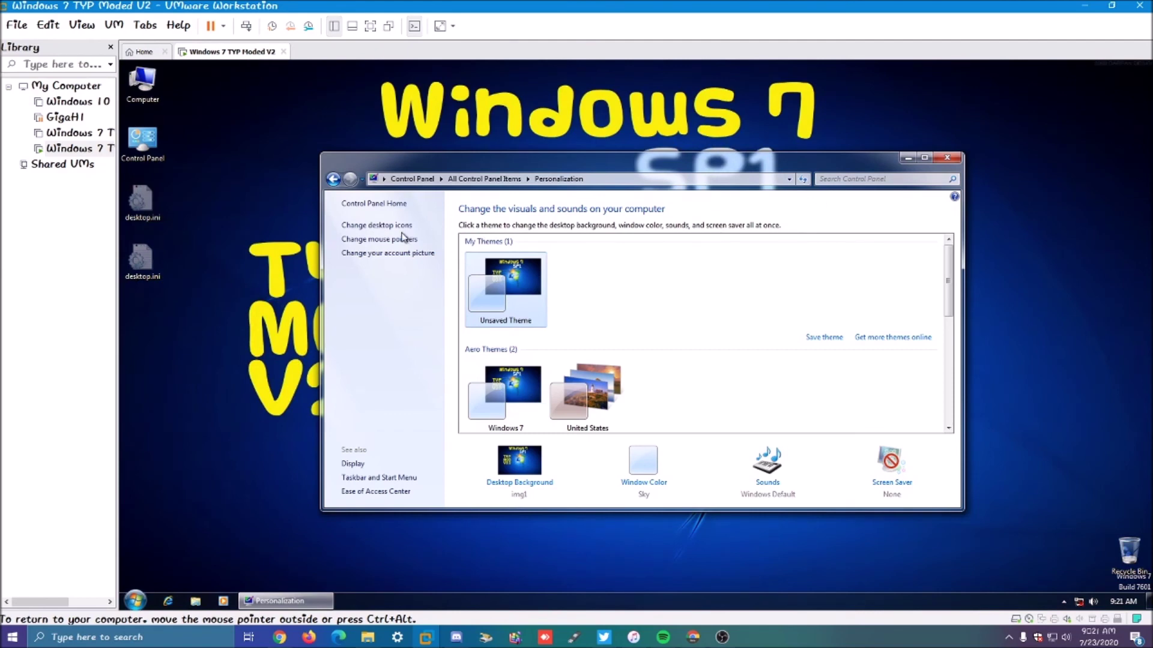
Step: Apply the Windows Aero (extra large) pointer scheme and confirm the account picture with Change Picture
{"action": "left_click", "coordinate": [398, 239]}
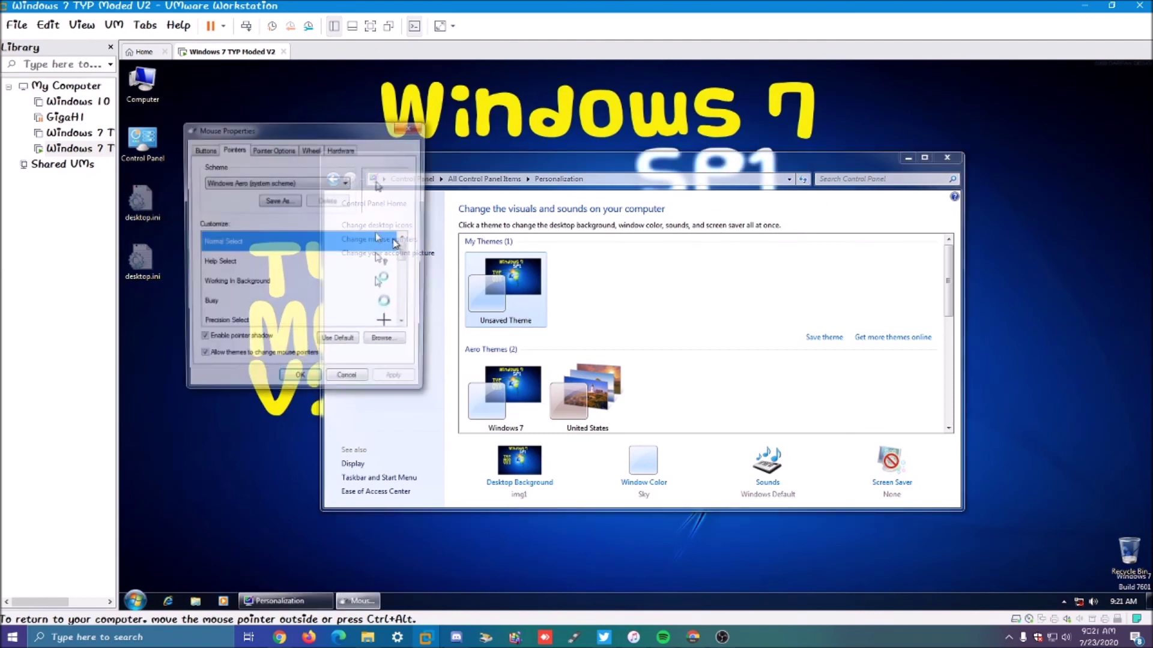
{"action": "left_click", "coordinate": [307, 183]}
{"action": "left_click", "coordinate": [297, 217]}
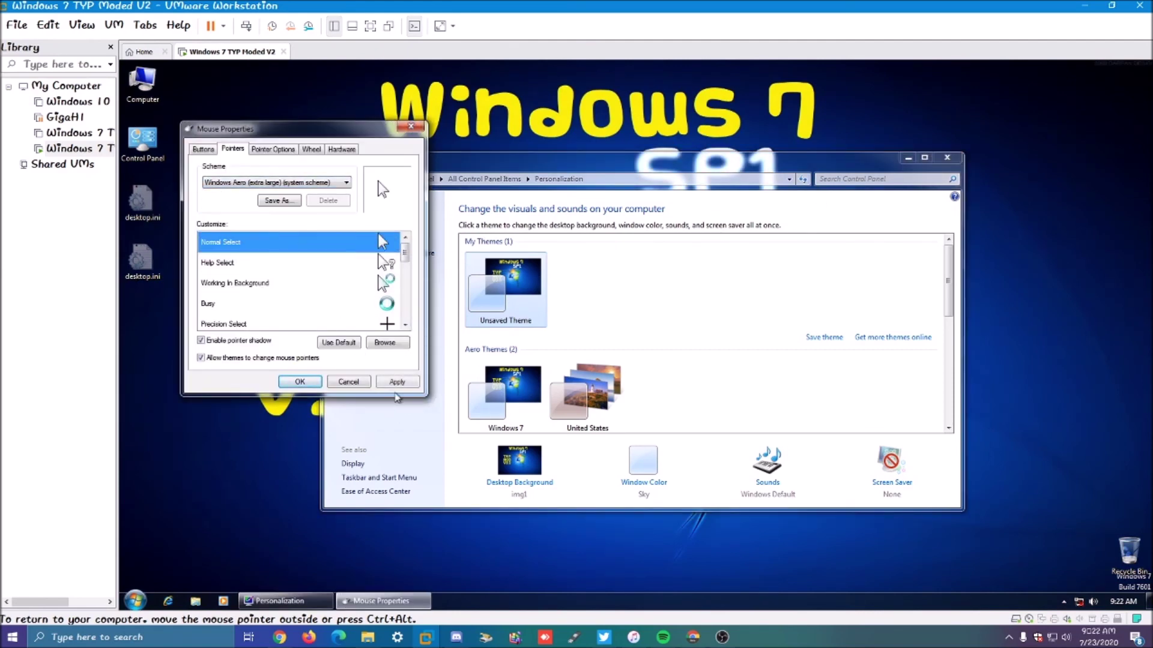
{"action": "left_click", "coordinate": [301, 381]}
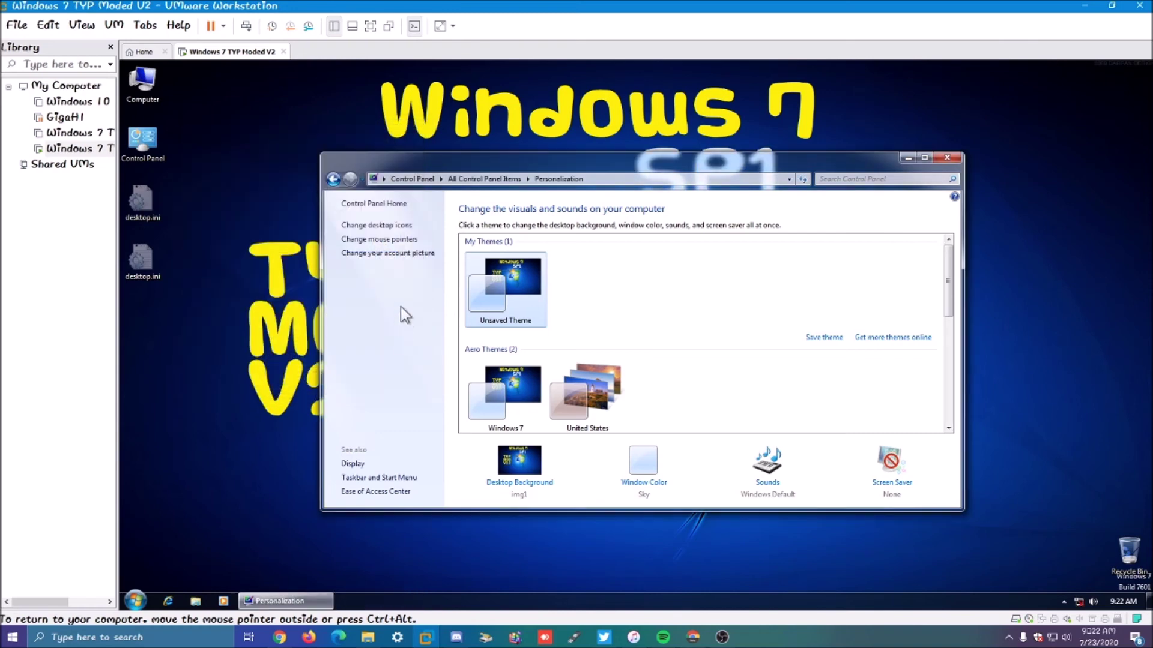
{"action": "left_click", "coordinate": [401, 254]}
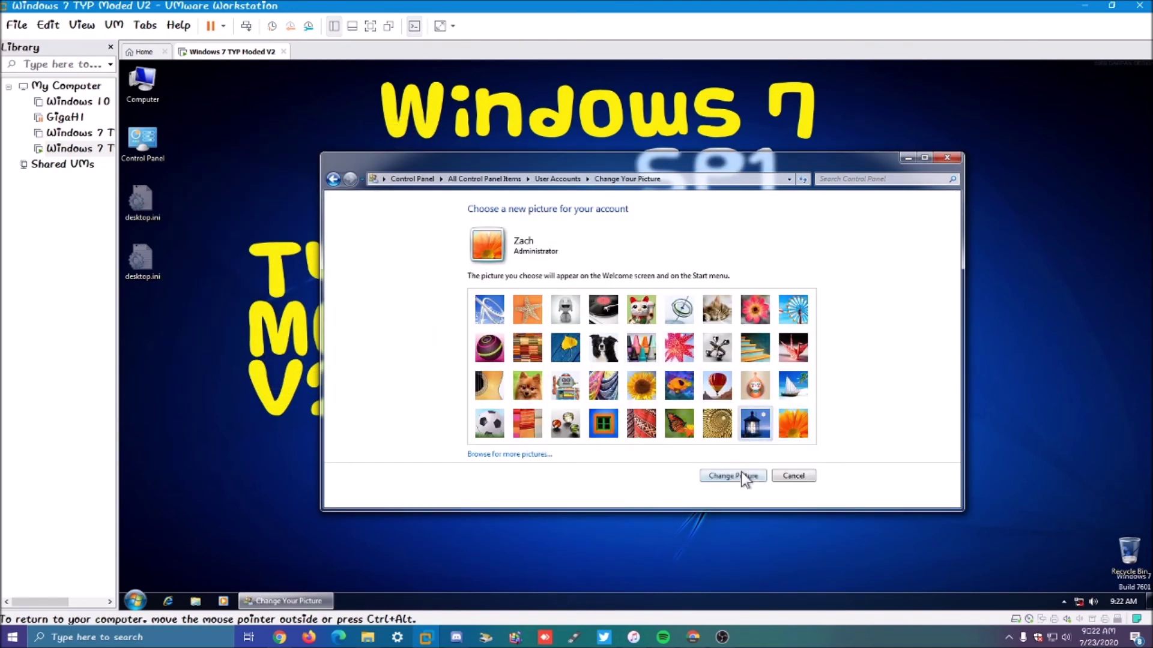
{"action": "left_click", "coordinate": [742, 474]}
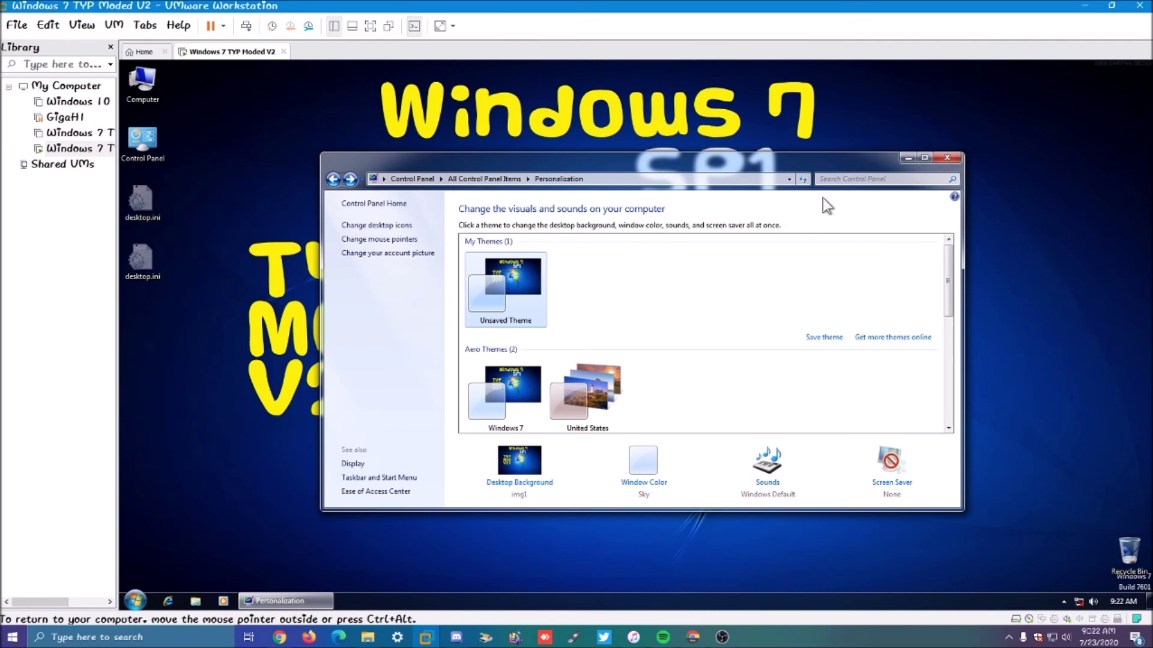
{"action": "scroll", "coordinate": [801, 326], "scroll_direction": "down", "scroll_amount": 5}
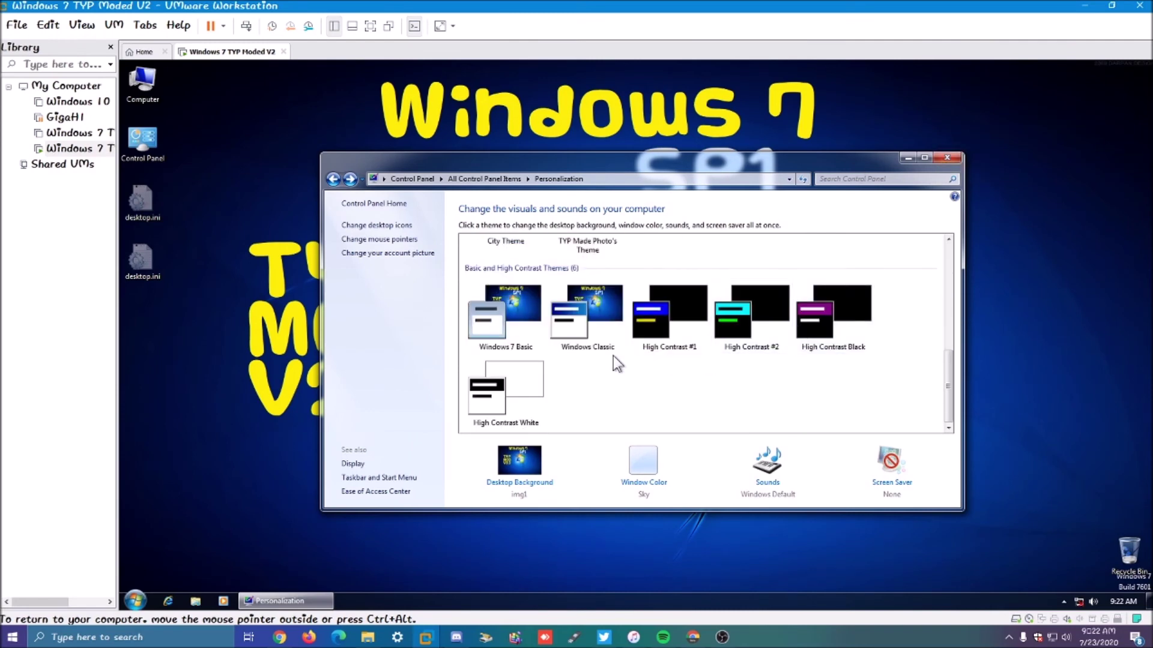
{"action": "scroll", "coordinate": [611, 356], "scroll_direction": "up", "scroll_amount": 5}
{"action": "scroll", "coordinate": [611, 358], "scroll_direction": "down", "scroll_amount": 5}
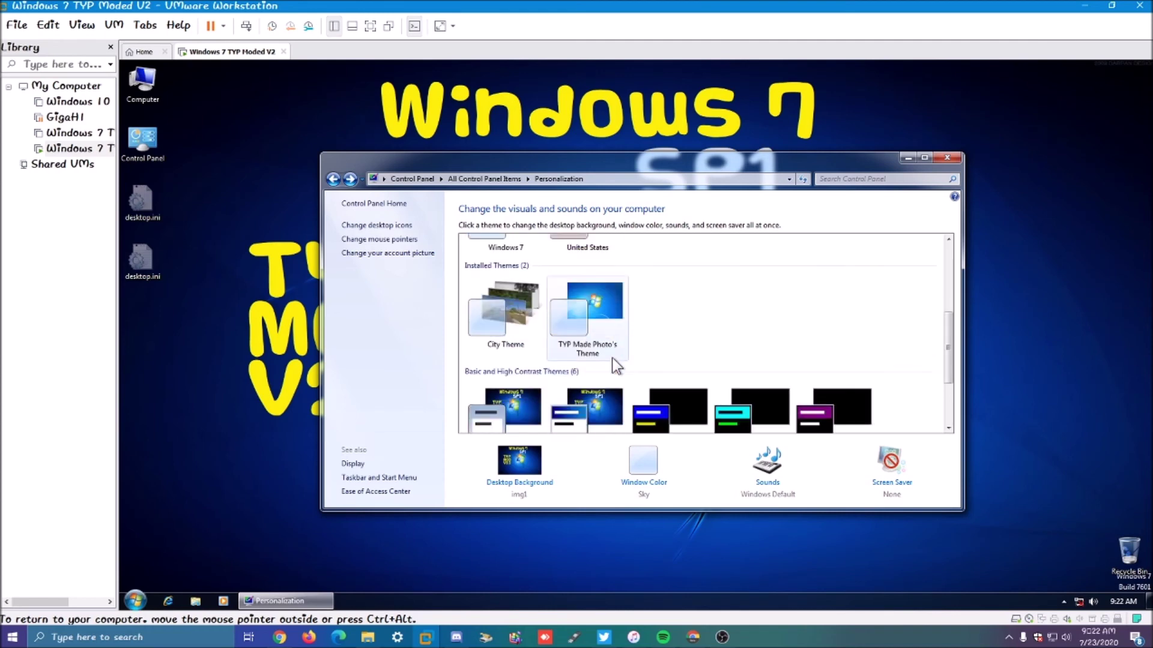
{"action": "scroll", "coordinate": [495, 338], "scroll_direction": "up", "scroll_amount": 5}
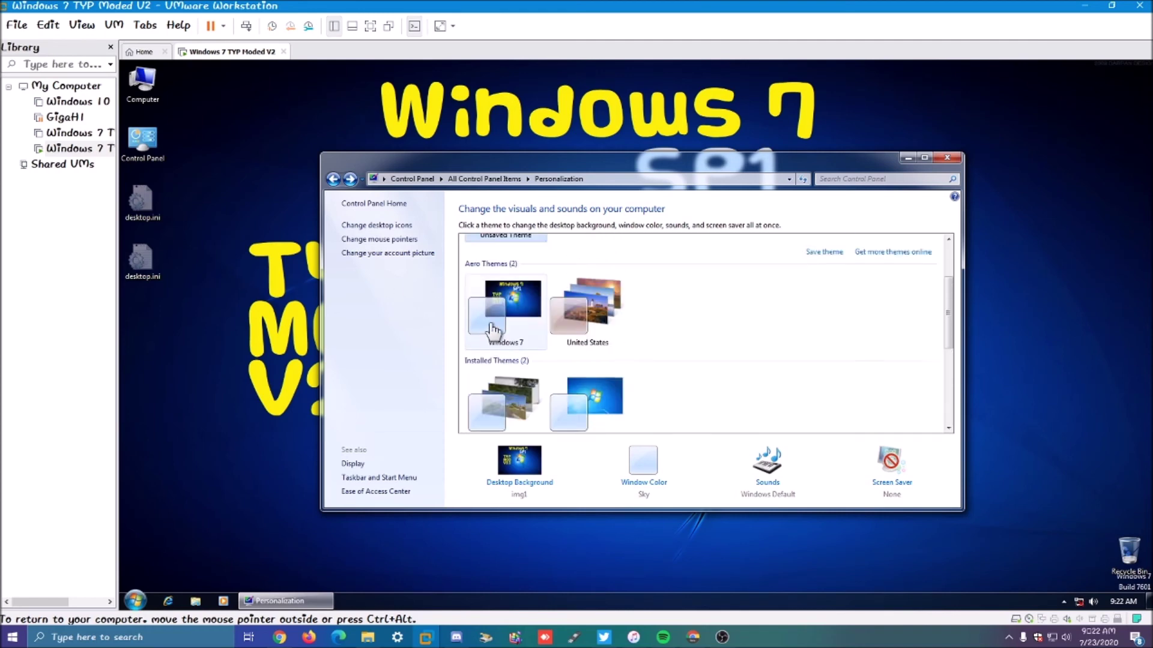
Step: Make the third City road photo the only desktop wallpaper, save it, and close Personalization
{"action": "left_click", "coordinate": [520, 480]}
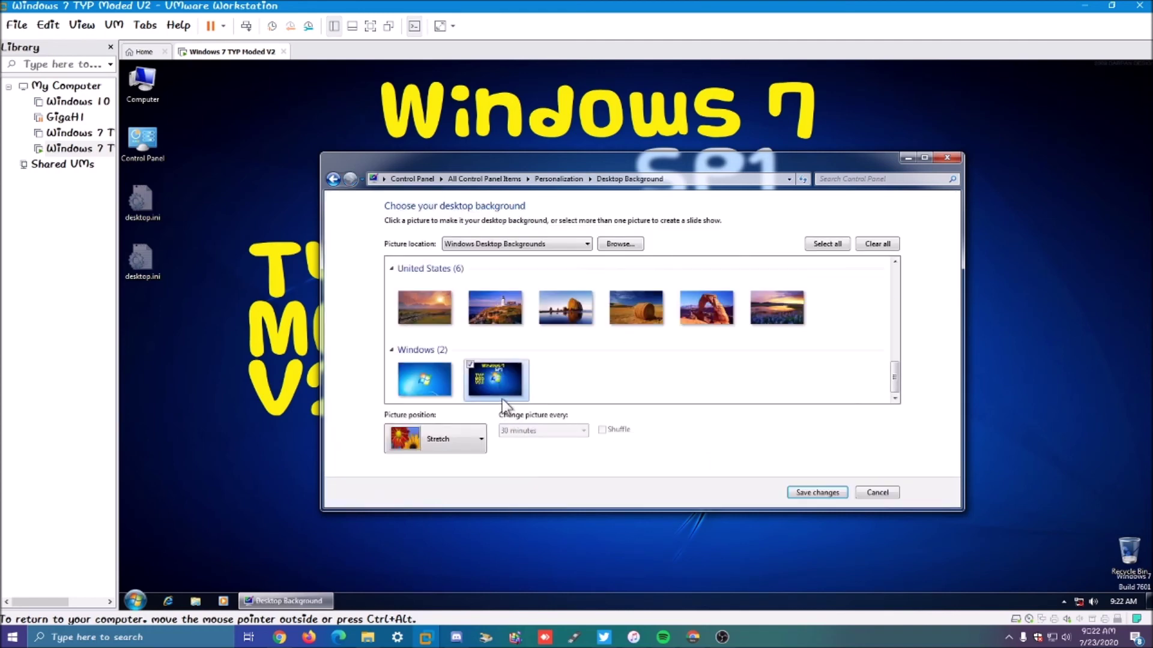
{"action": "left_click_drag", "start_coordinate": [901, 384], "coordinate": [844, 268]}
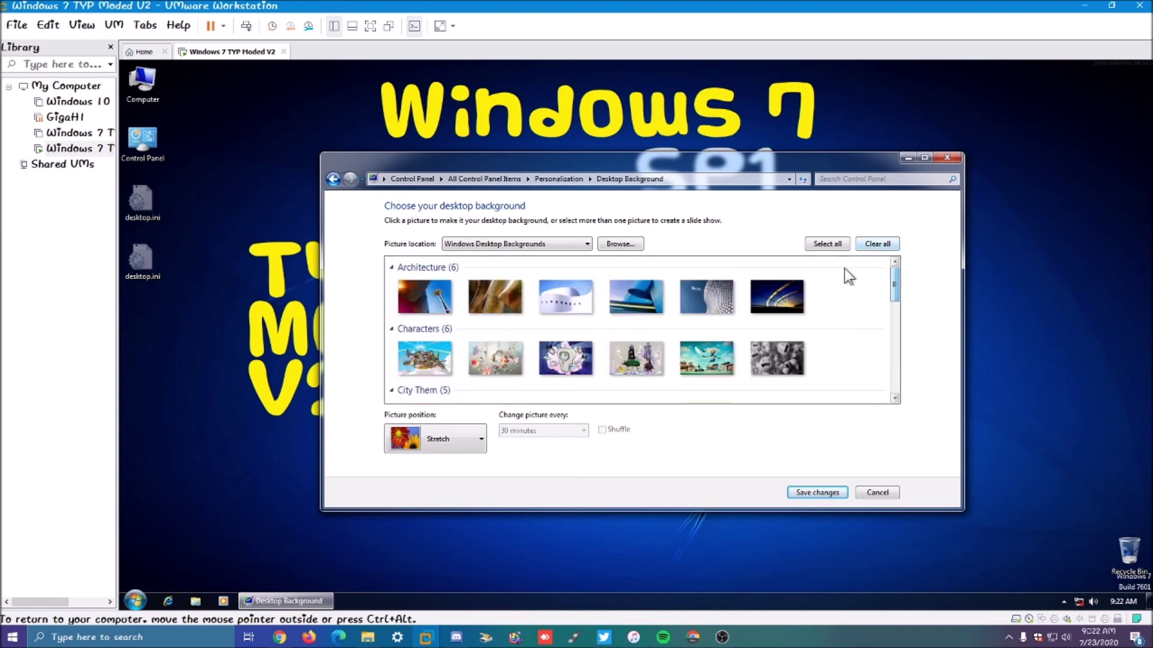
{"action": "scroll", "coordinate": [711, 316], "scroll_direction": "down", "scroll_amount": 1}
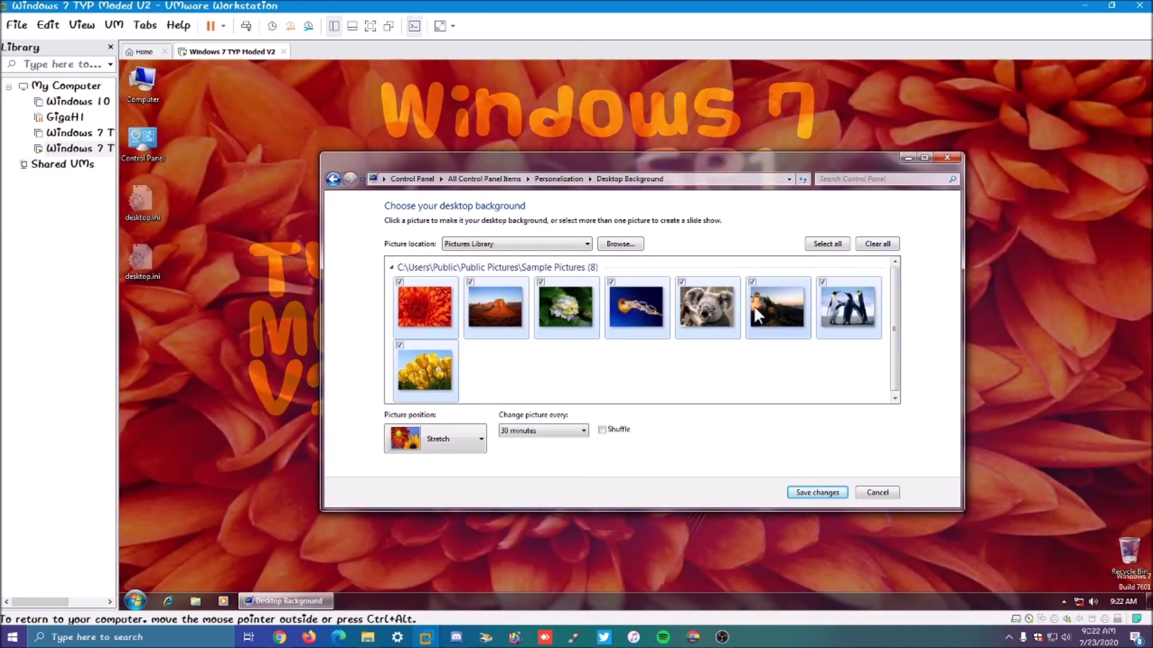
{"action": "scroll", "coordinate": [754, 307], "scroll_direction": "up", "scroll_amount": 1}
{"action": "left_click_drag", "start_coordinate": [892, 285], "coordinate": [892, 301]}
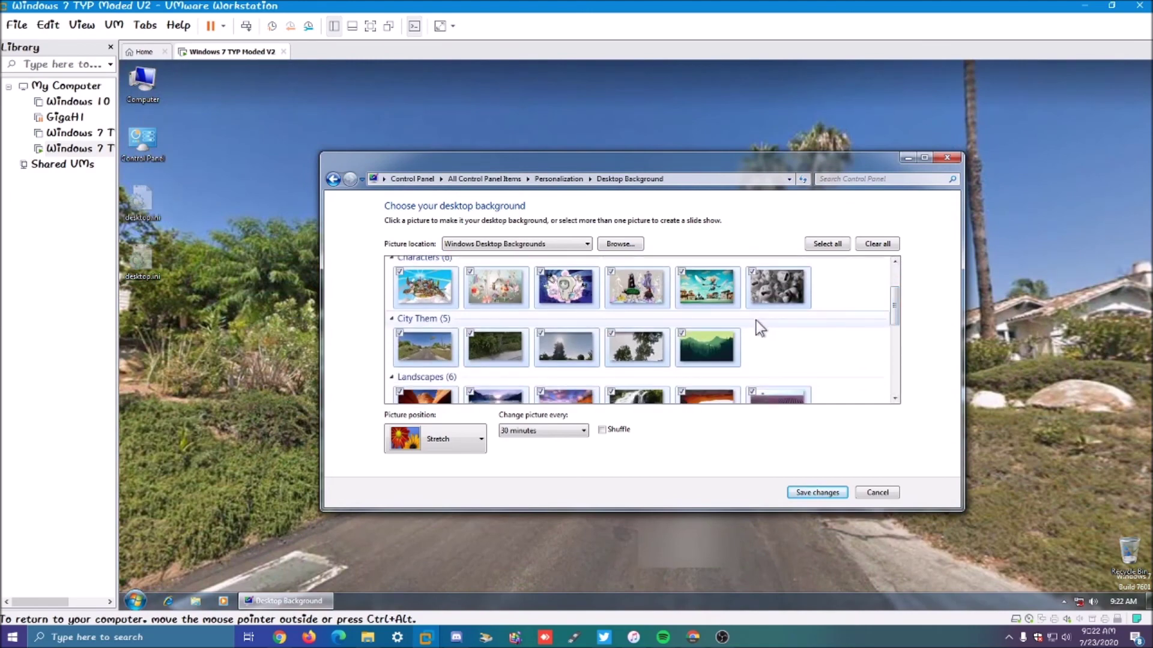
{"action": "left_click", "coordinate": [577, 344]}
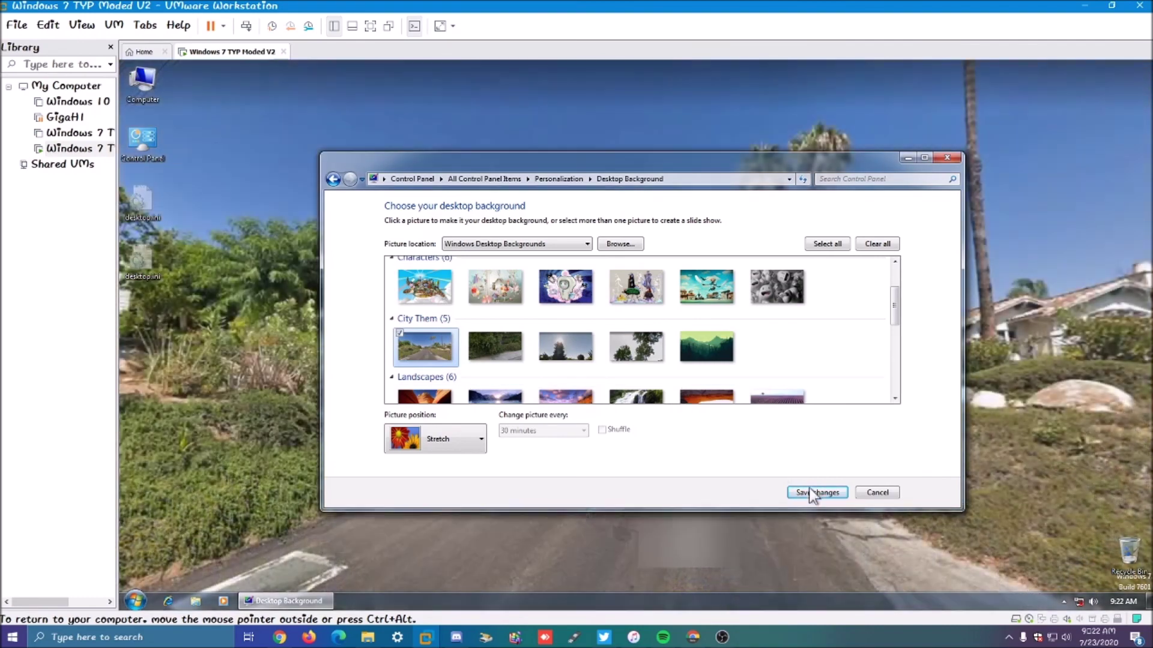
{"action": "left_click", "coordinate": [817, 492]}
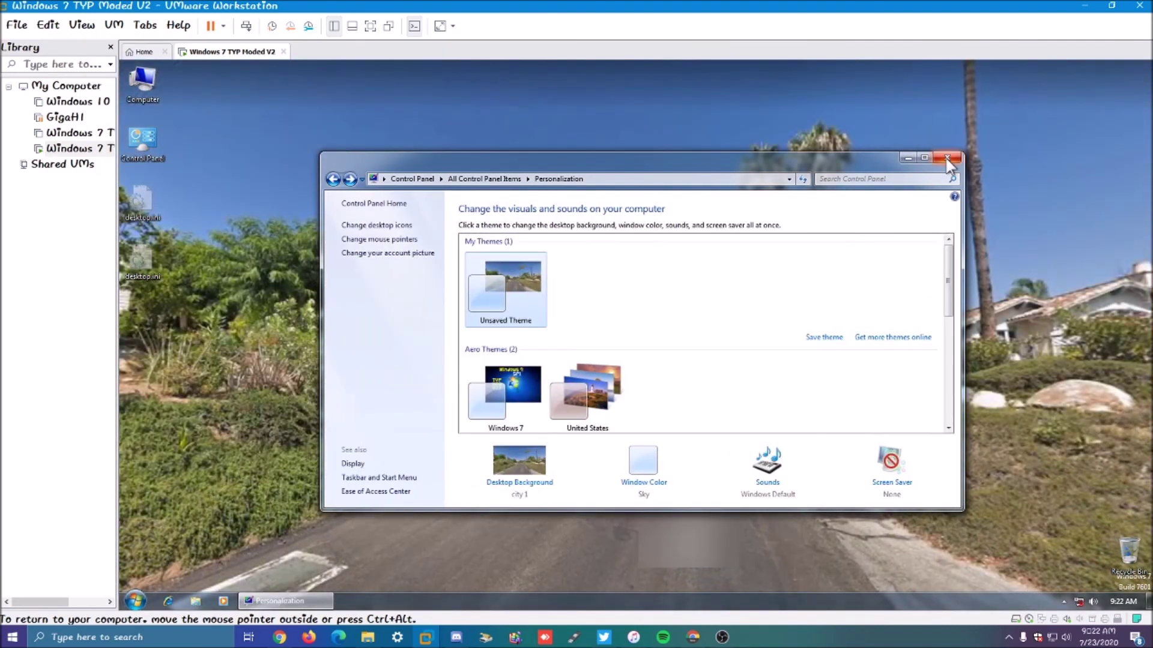
{"action": "left_click", "coordinate": [947, 158]}
{"action": "left_click_drag", "start_coordinate": [771, 222], "coordinate": [603, 372]}
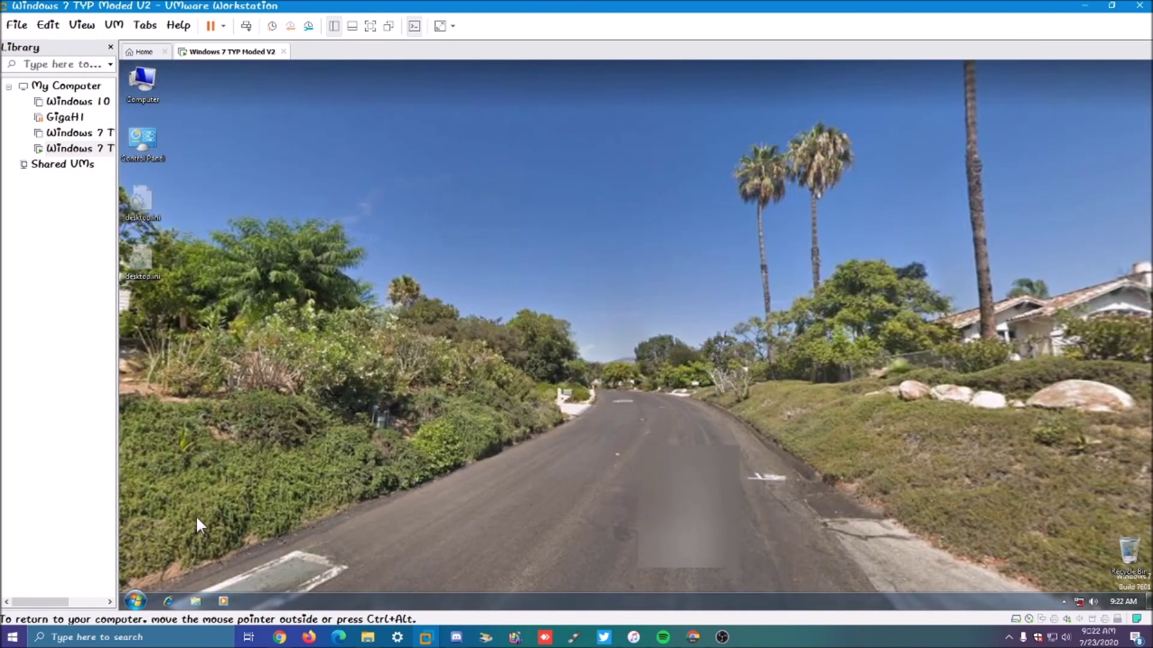
Step: Lock the taskbar with large icons and buttons set to Always combine, hide labels
{"action": "right_click", "coordinate": [253, 587]}
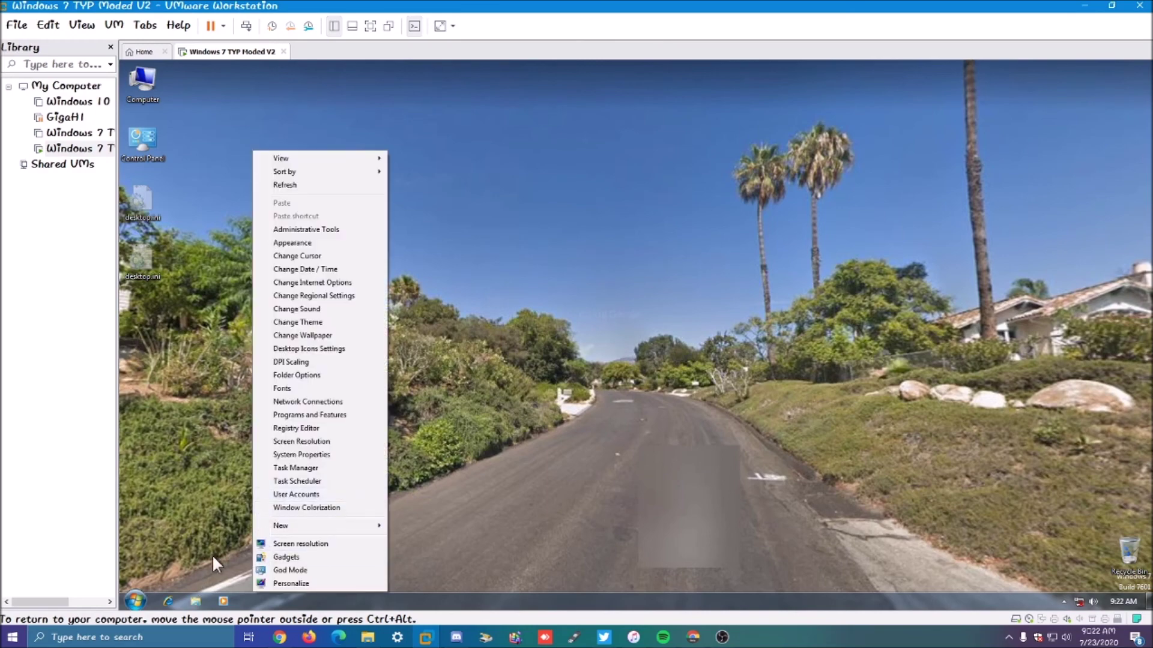
{"action": "right_click", "coordinate": [287, 596]}
{"action": "left_click", "coordinate": [300, 587]}
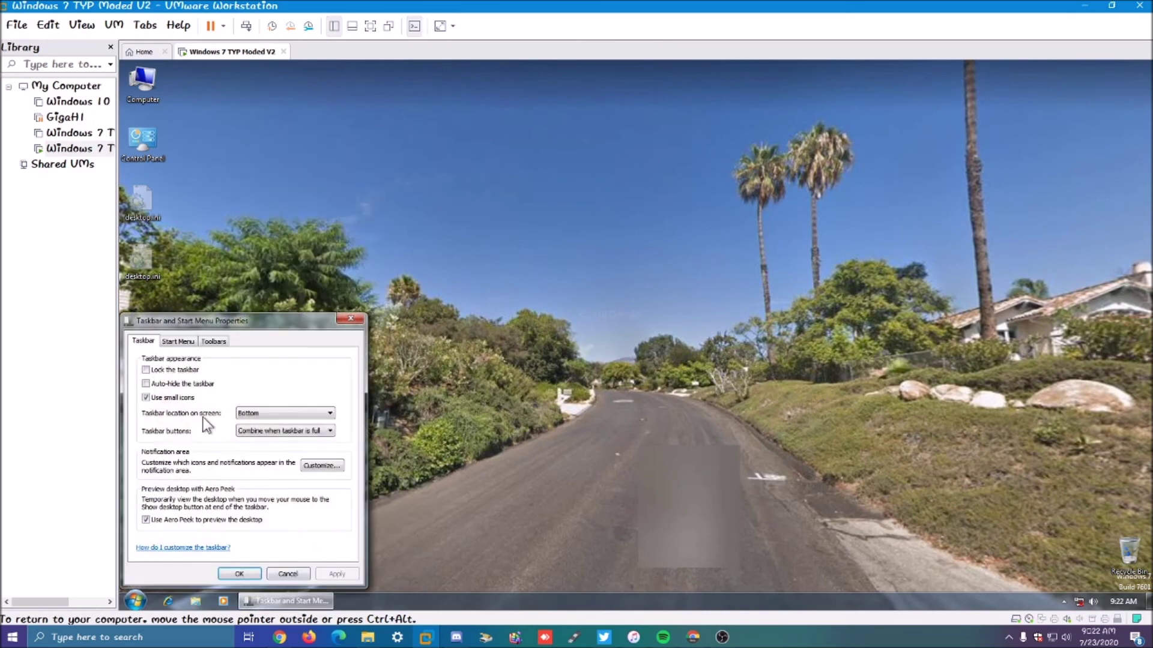
{"action": "left_click", "coordinate": [282, 430]}
{"action": "left_click", "coordinate": [279, 439]}
{"action": "left_click", "coordinate": [337, 574]}
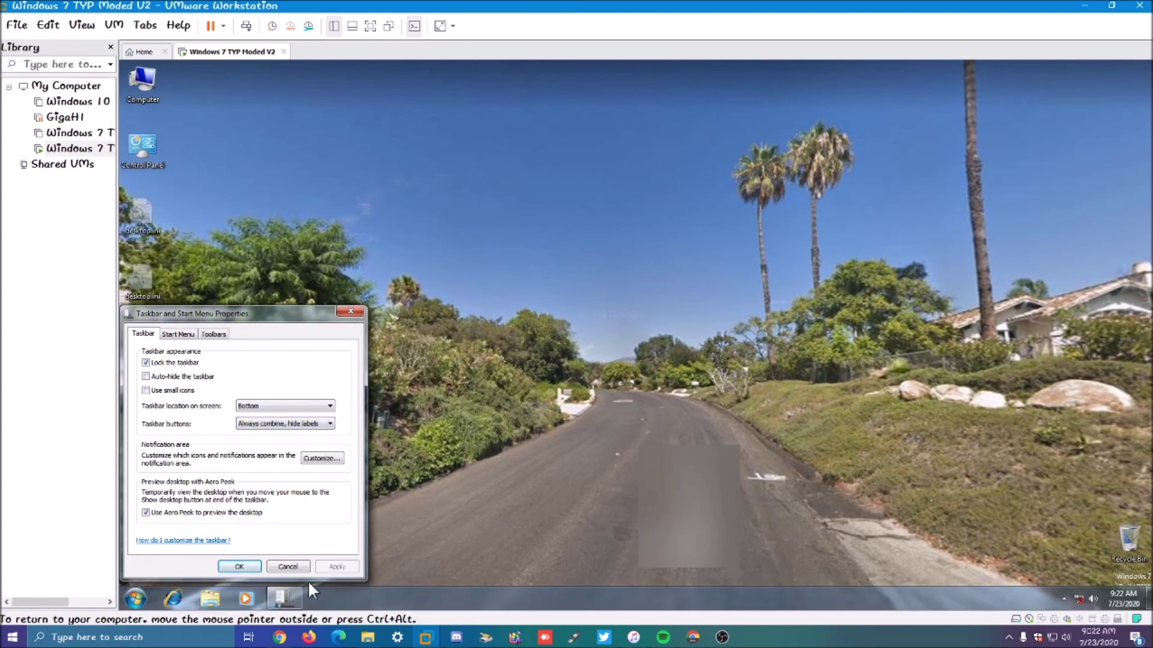
{"action": "left_click", "coordinate": [239, 567]}
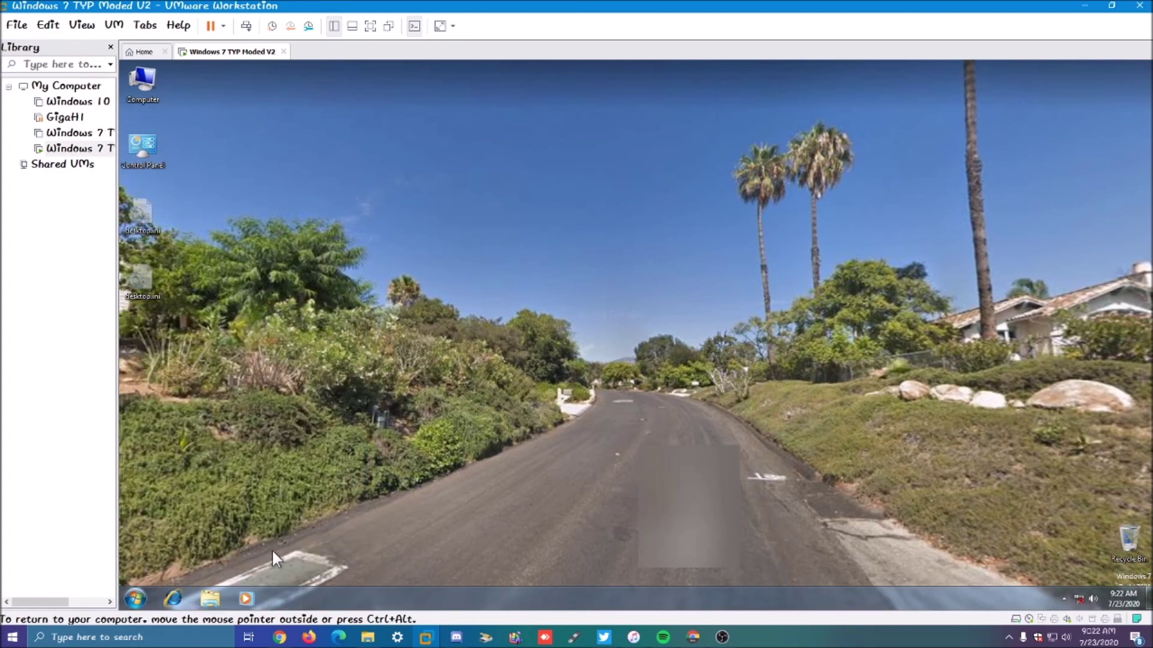
{"action": "left_click", "coordinate": [135, 599]}
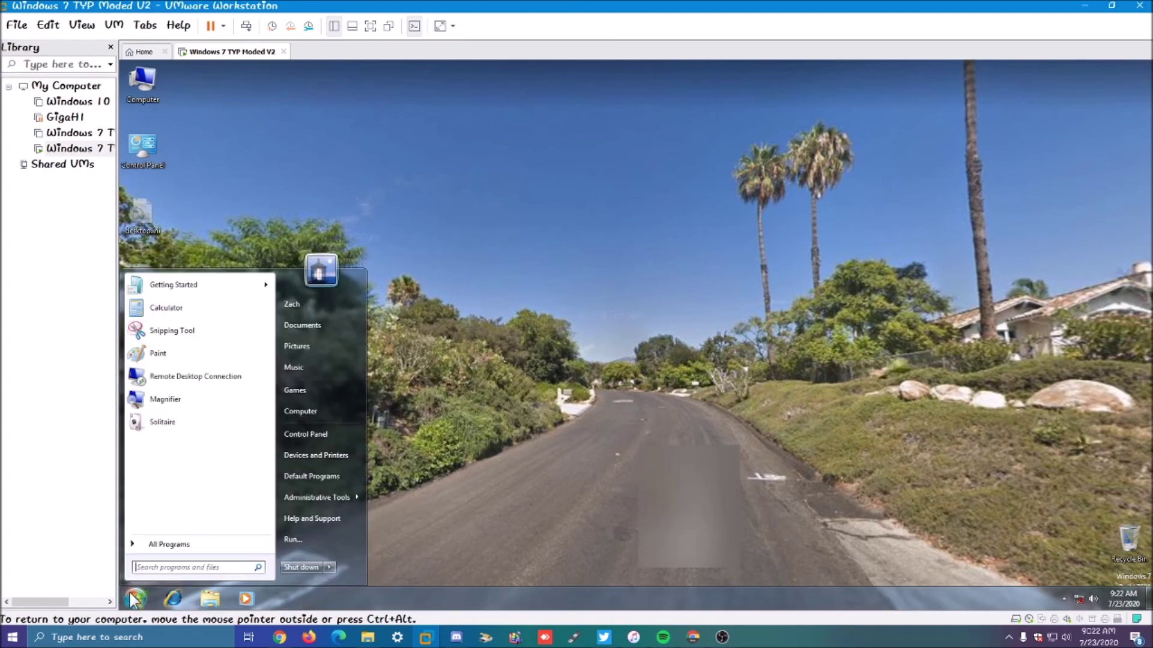
{"action": "left_click", "coordinate": [157, 546]}
{"action": "left_click", "coordinate": [171, 395]}
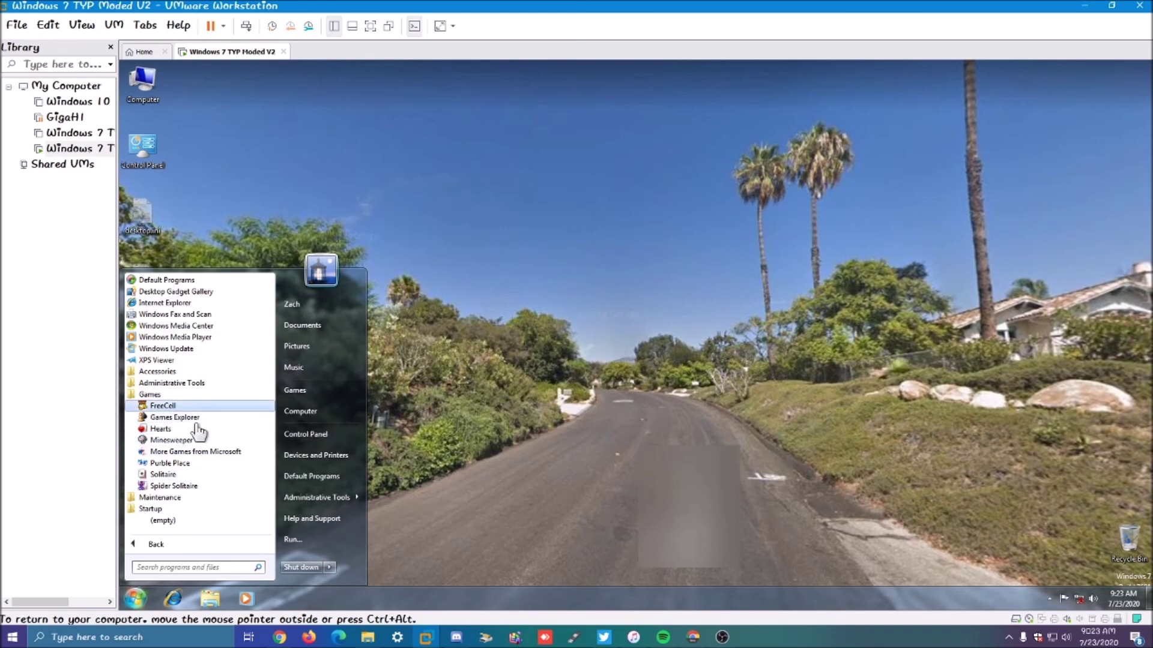
{"action": "left_click", "coordinate": [168, 463]}
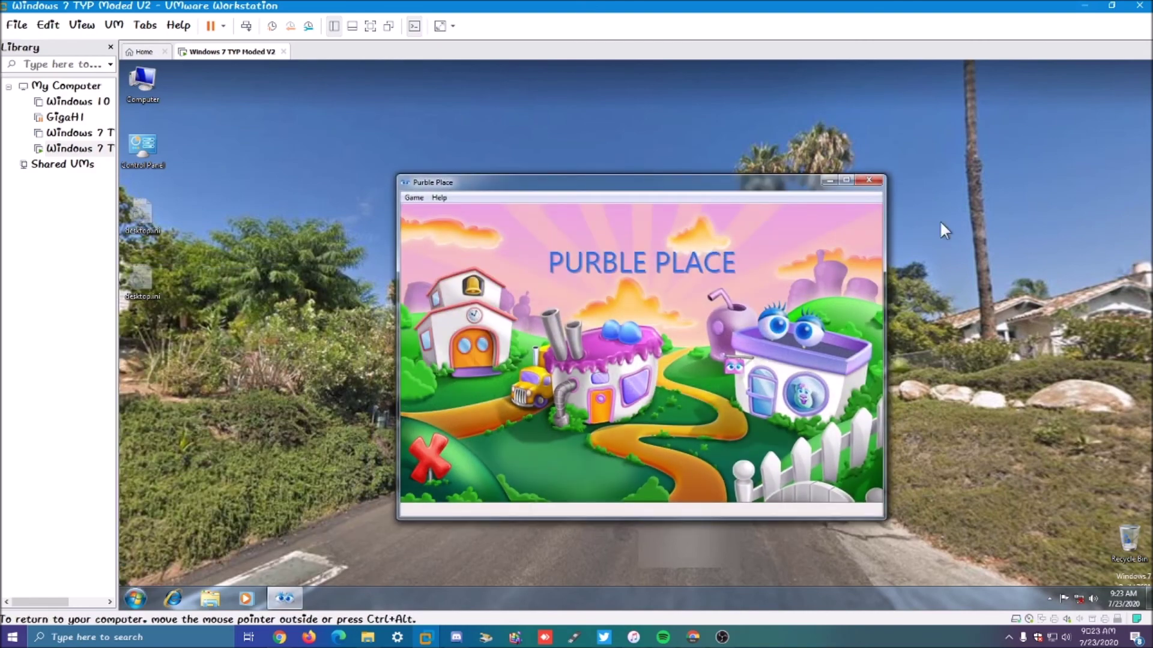
{"action": "left_click", "coordinate": [847, 181]}
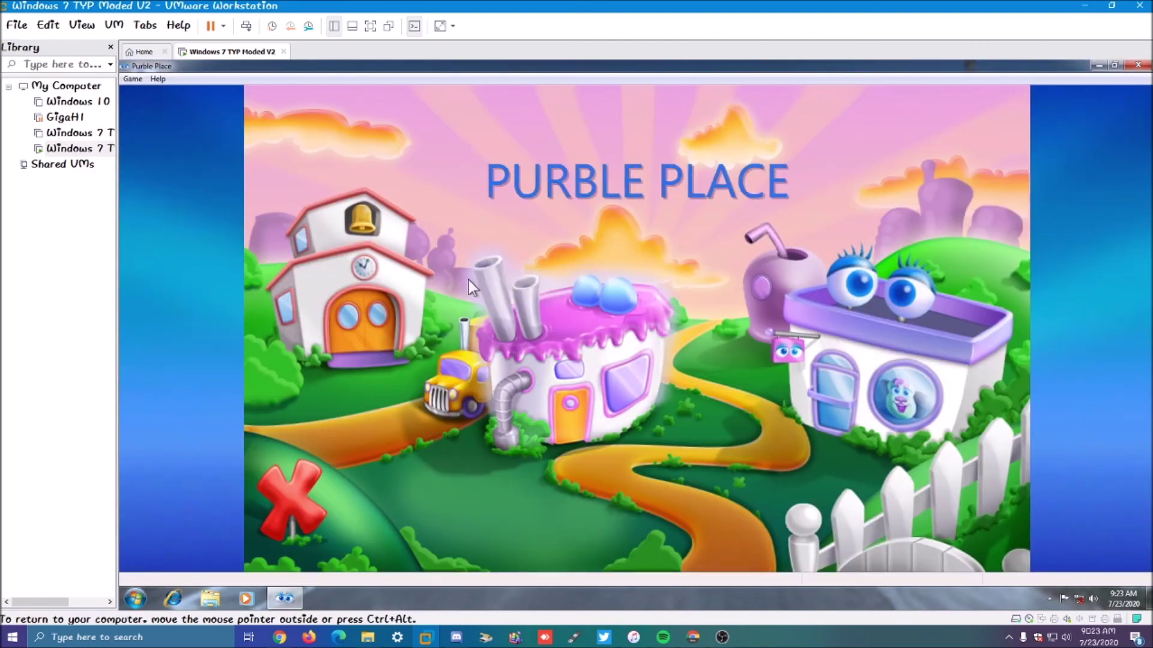
{"action": "left_click", "coordinate": [1137, 66]}
Step: In Computer, set folder options to hide protected and hidden files and use item check boxes
{"action": "left_click", "coordinate": [208, 598]}
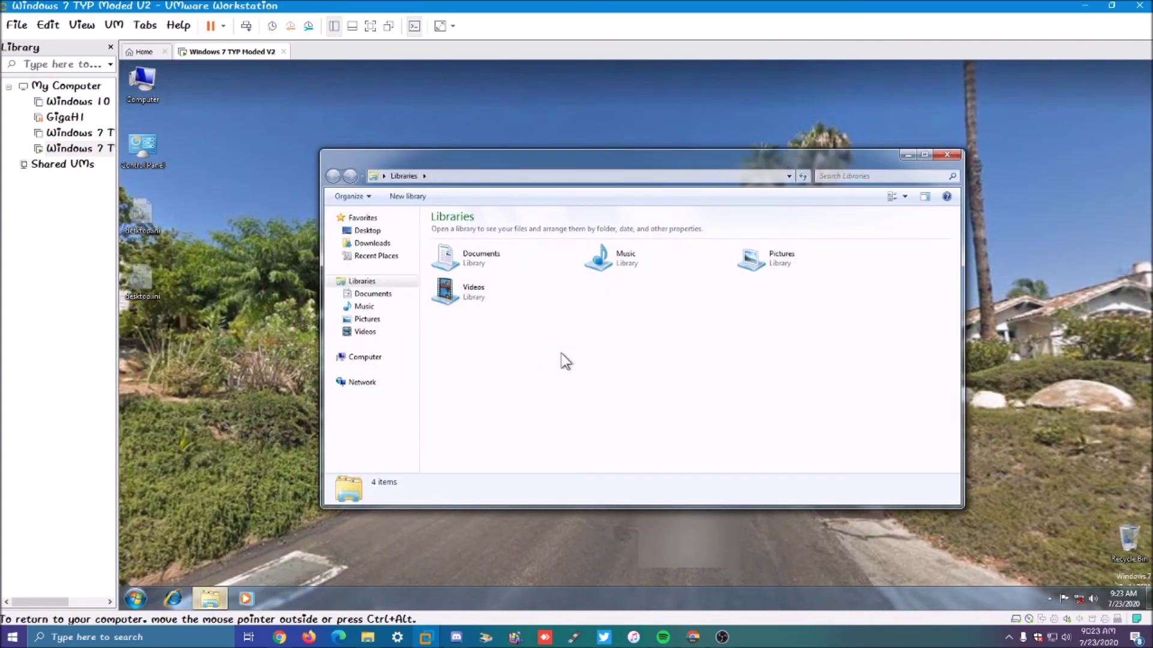
{"action": "left_click", "coordinate": [375, 358]}
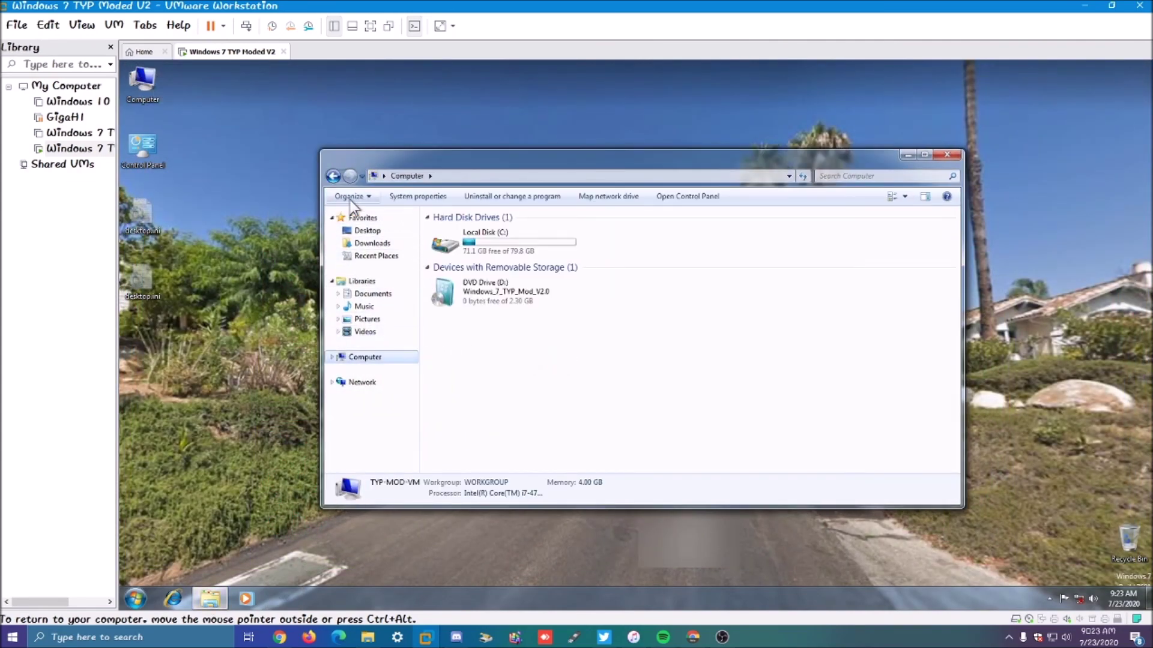
{"action": "left_click", "coordinate": [350, 200]}
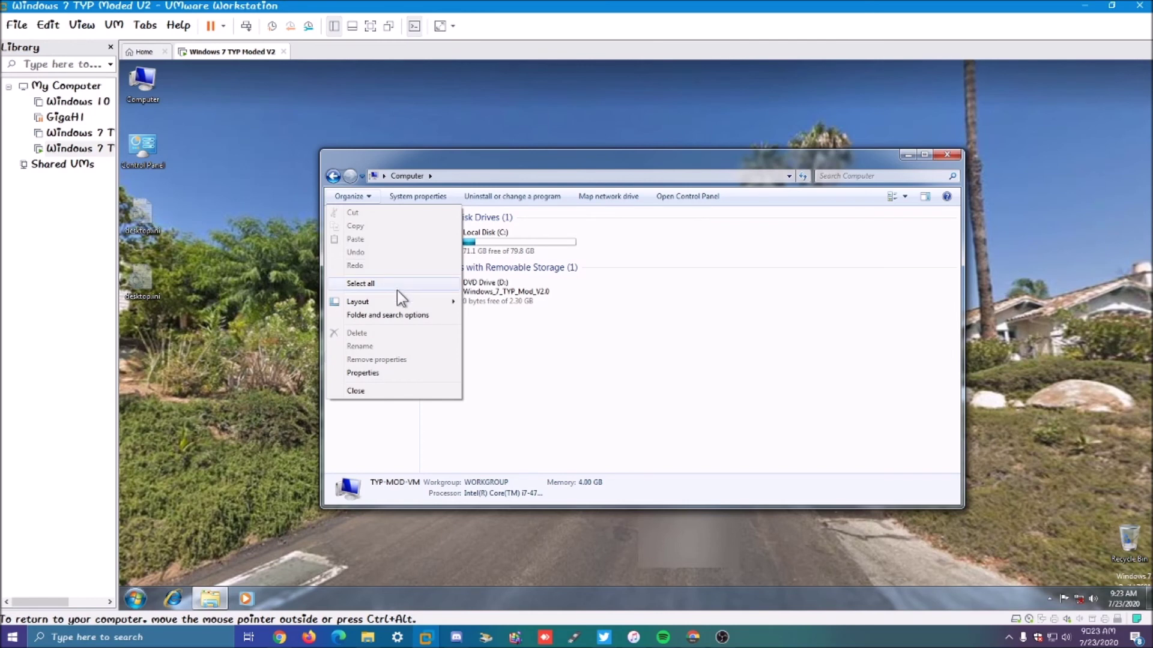
{"action": "left_click", "coordinate": [407, 315]}
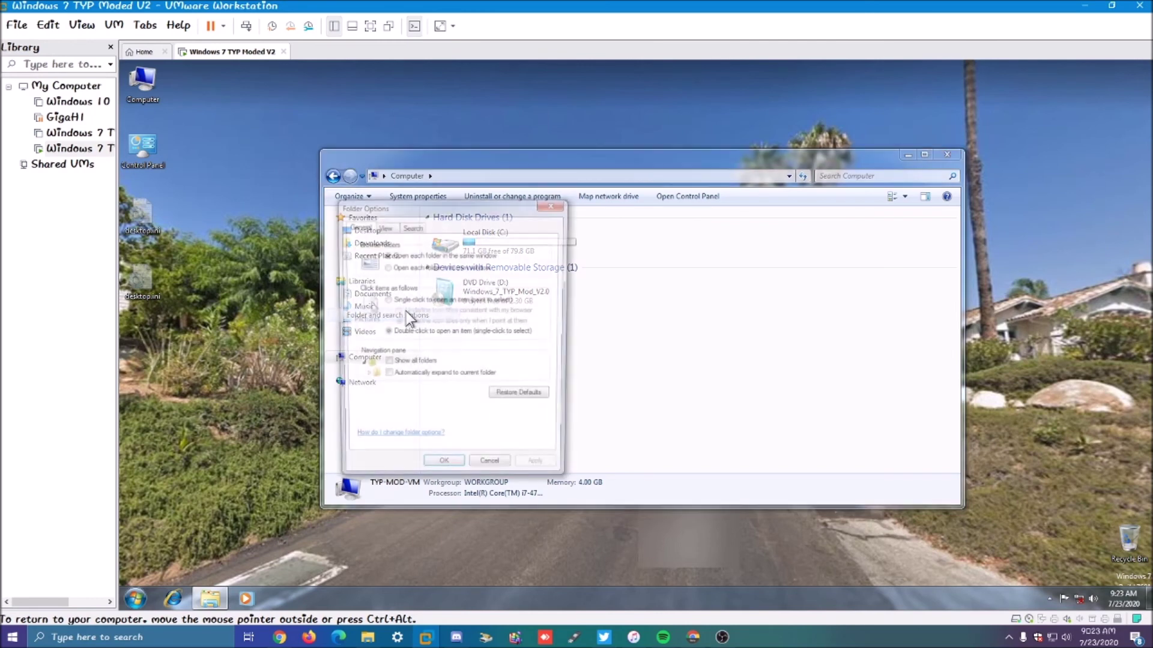
{"action": "left_click", "coordinate": [383, 227]}
{"action": "left_click", "coordinate": [498, 422]}
{"action": "left_click", "coordinate": [479, 375]}
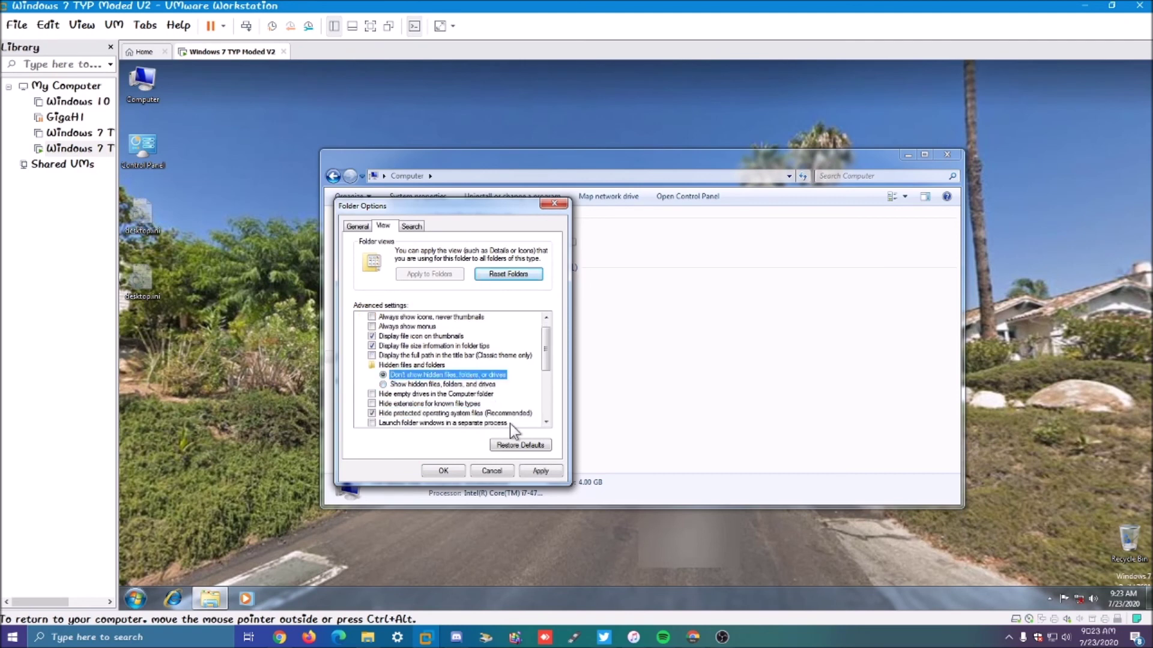
{"action": "left_click_drag", "start_coordinate": [545, 358], "coordinate": [547, 416]}
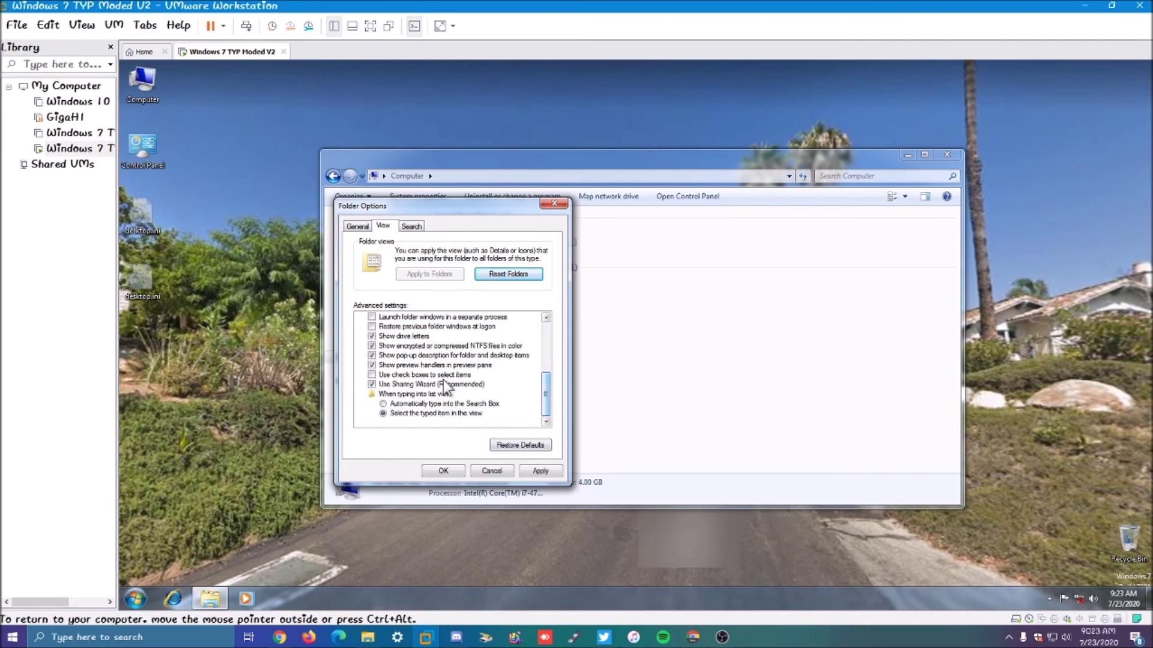
{"action": "left_click", "coordinate": [468, 376]}
{"action": "left_click", "coordinate": [540, 470]}
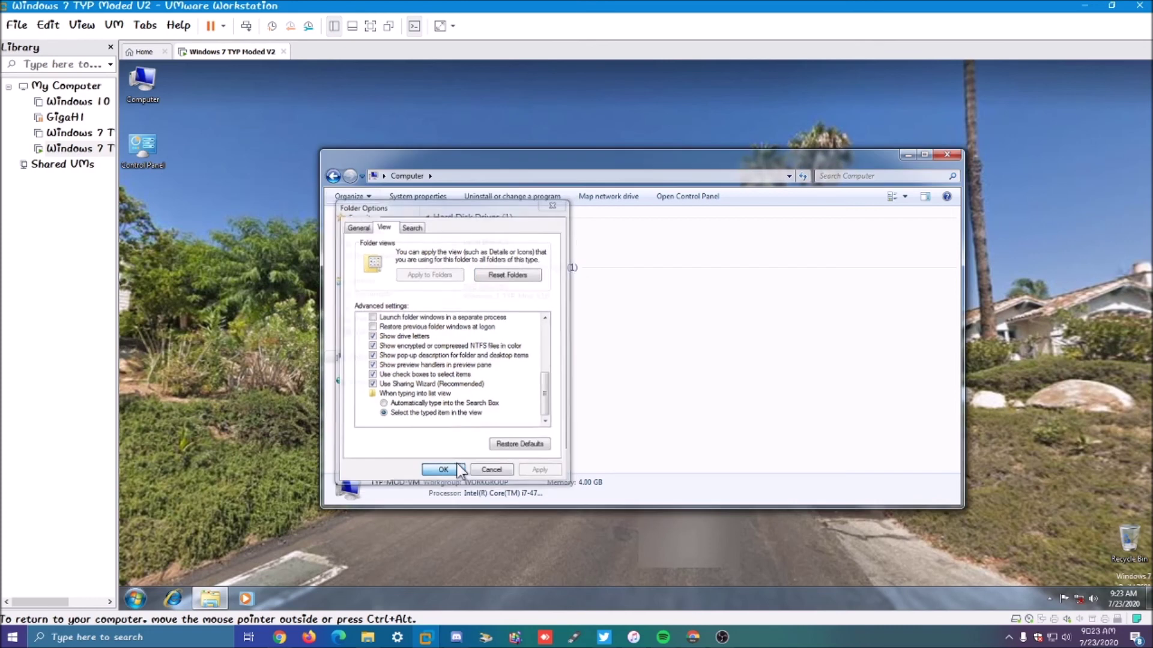
{"action": "left_click", "coordinate": [444, 470]}
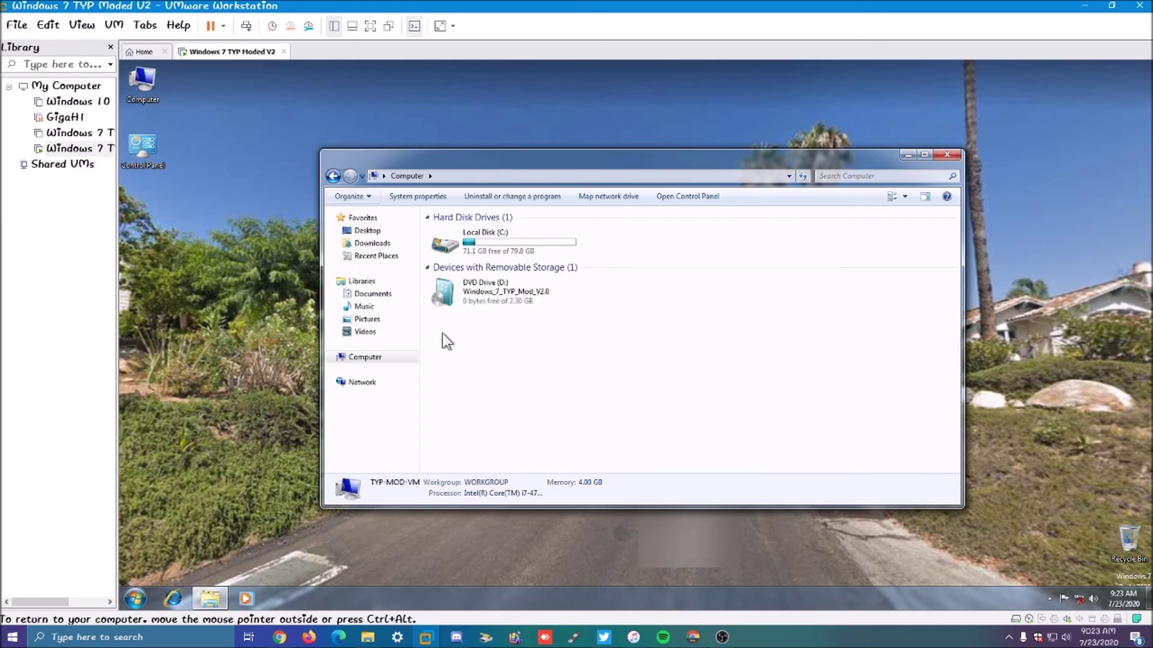
Step: Browse the Pictures, Music and Documents libraries, then return to Computer
{"action": "left_click", "coordinate": [368, 319]}
{"action": "left_click", "coordinate": [384, 306]}
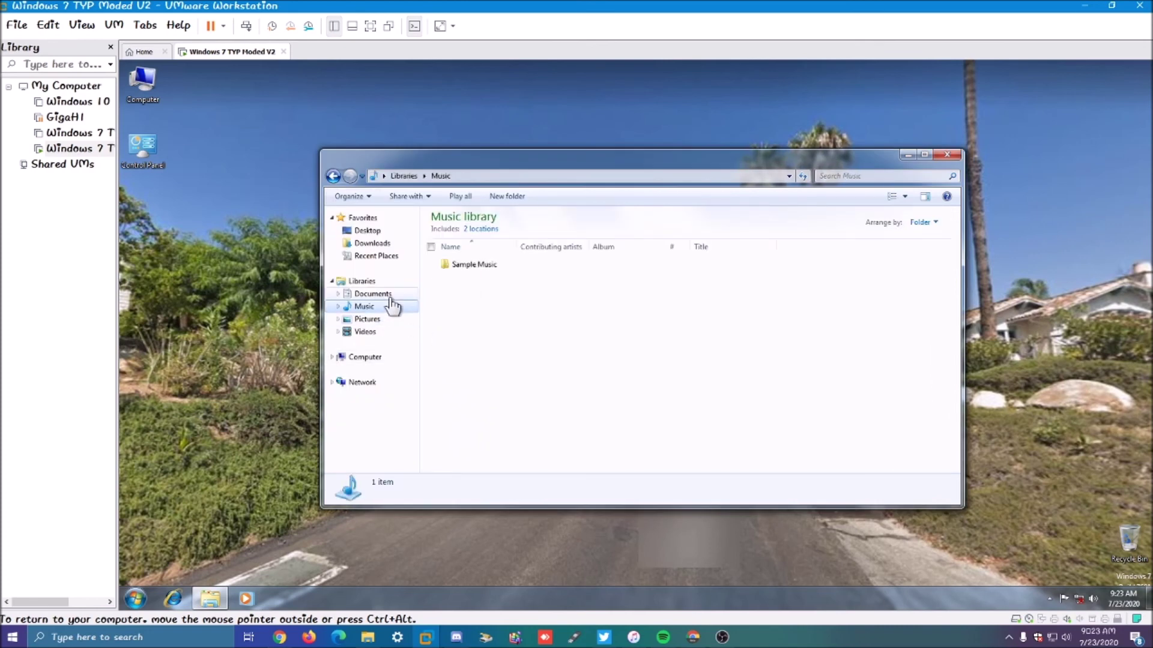
{"action": "left_click", "coordinate": [391, 294]}
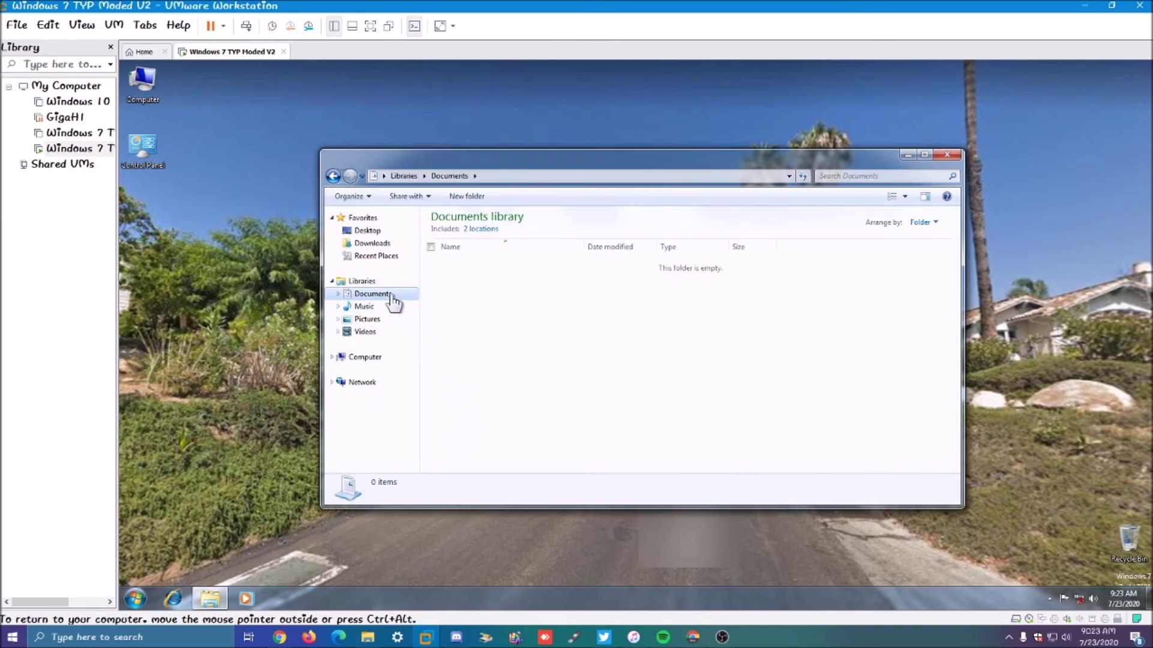
{"action": "left_click", "coordinate": [385, 359]}
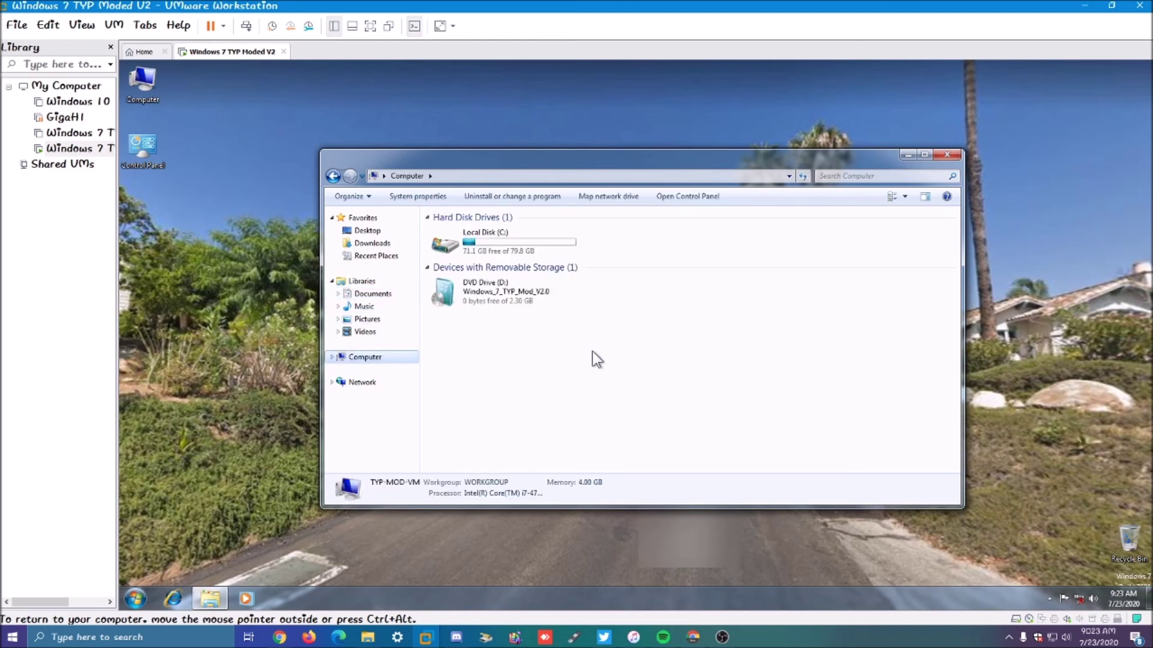
Step: View the Local Disk (C:) properties twice, closing the dialog each time
{"action": "right_click", "coordinate": [546, 247]}
{"action": "left_click", "coordinate": [609, 431]}
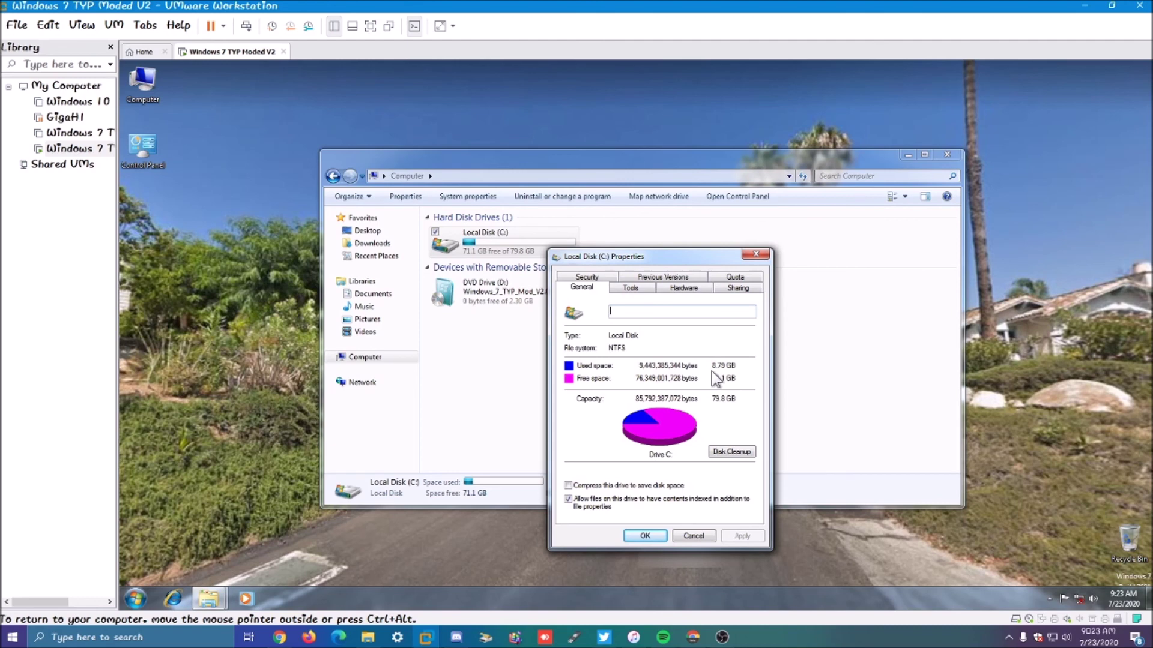
{"action": "left_click", "coordinate": [755, 255]}
{"action": "left_click", "coordinate": [722, 279]}
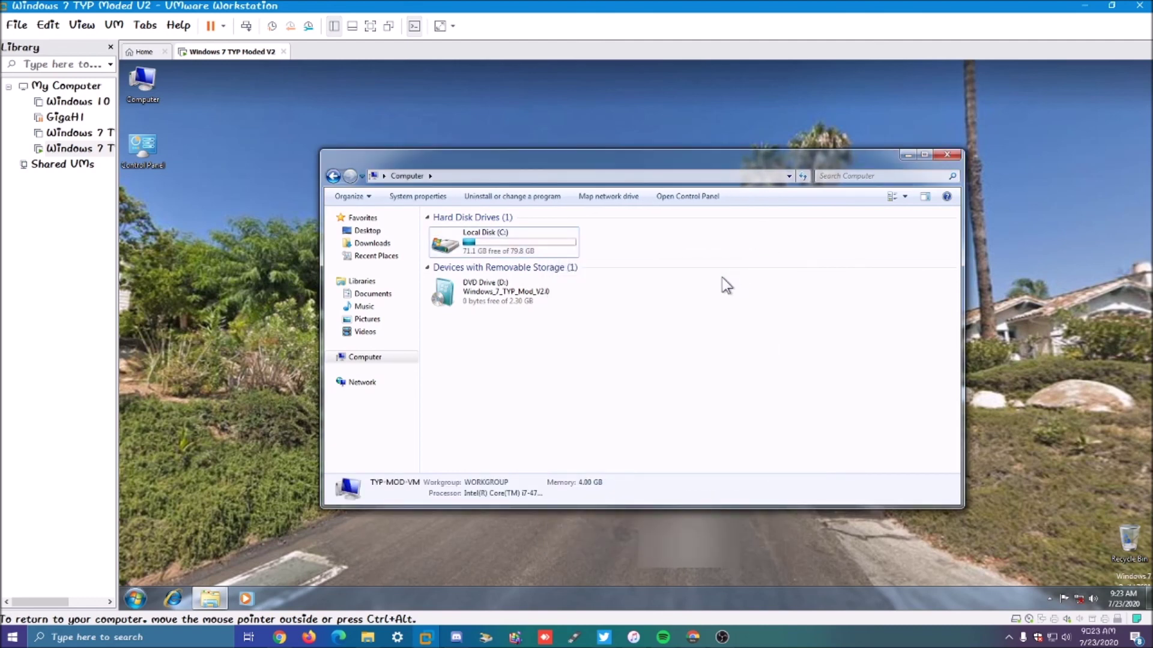
{"action": "right_click", "coordinate": [560, 232]}
{"action": "left_click", "coordinate": [592, 408]}
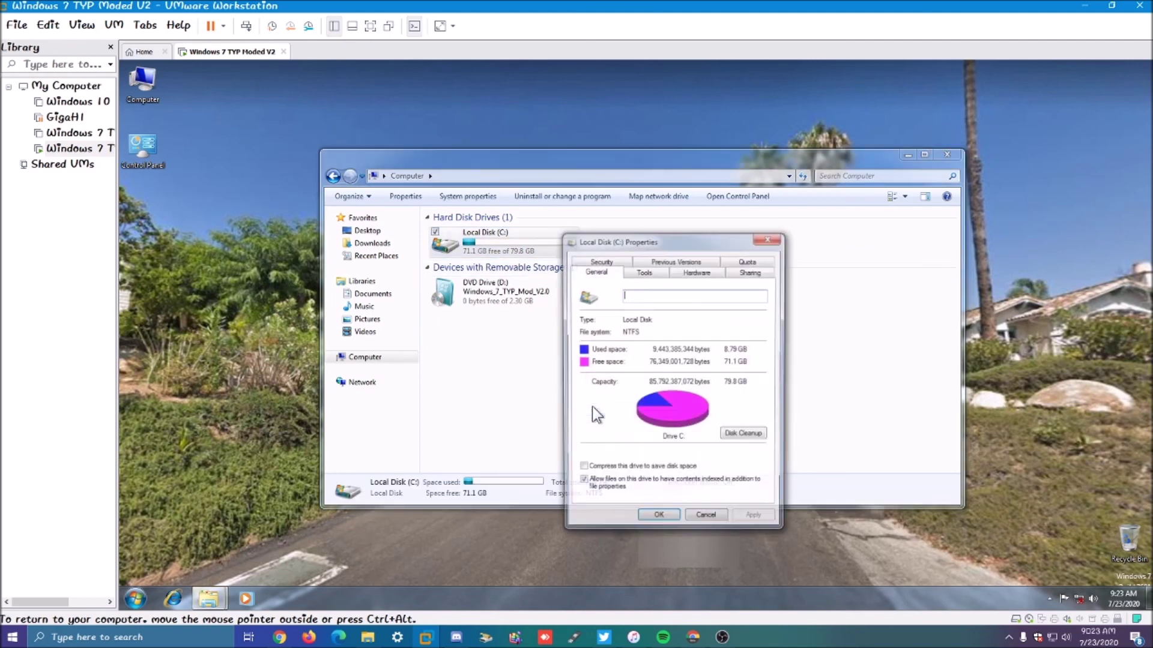
{"action": "left_click", "coordinate": [769, 239]}
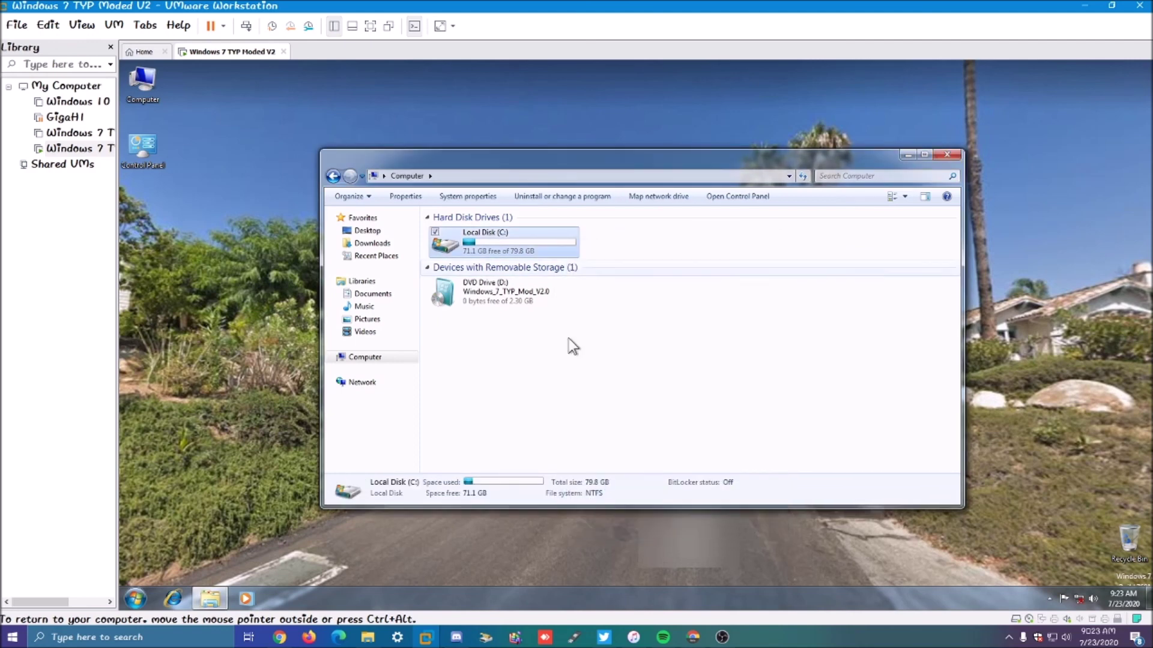
Step: Open the Computer's System page and scroll through the edition, processor and 4.00 GB memory details
{"action": "right_click", "coordinate": [414, 358]}
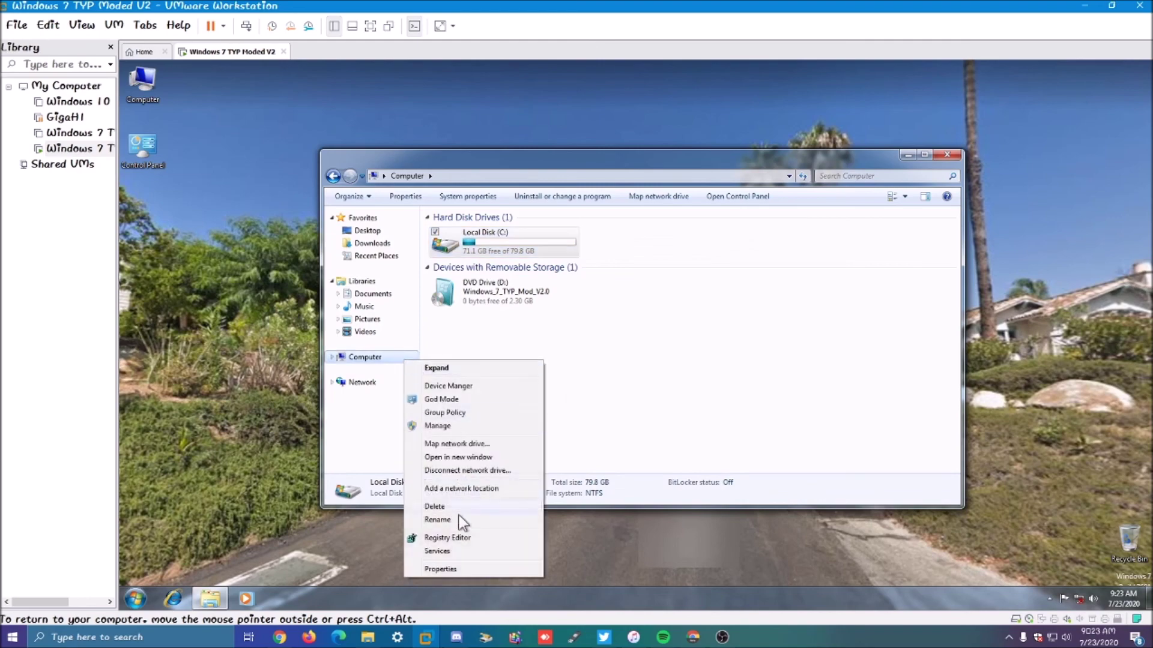
{"action": "left_click", "coordinate": [447, 568]}
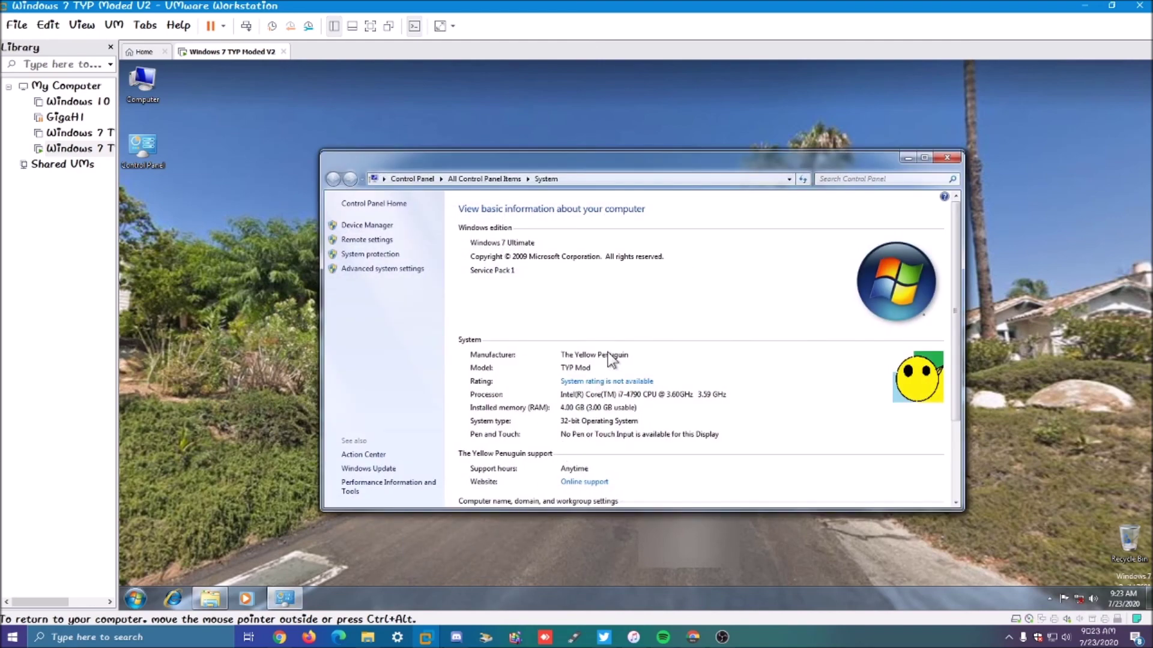
{"action": "scroll", "coordinate": [630, 359], "scroll_direction": "down", "scroll_amount": 3}
{"action": "scroll", "coordinate": [630, 359], "scroll_direction": "down", "scroll_amount": 1}
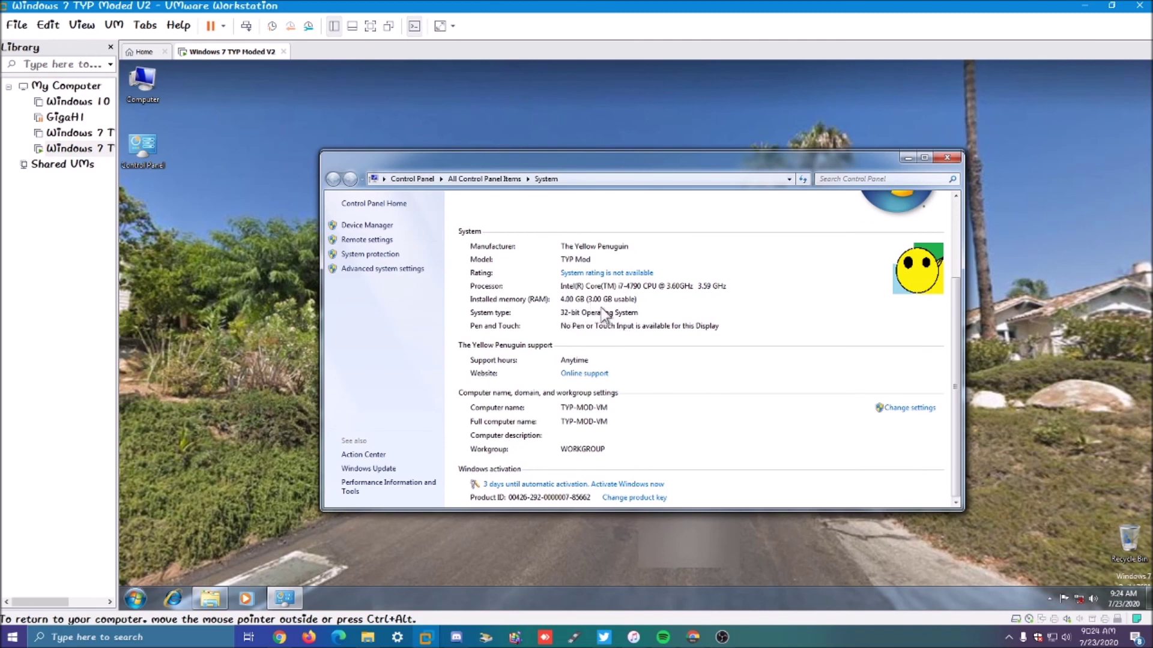
{"action": "scroll", "coordinate": [635, 308], "scroll_direction": "up", "scroll_amount": 3}
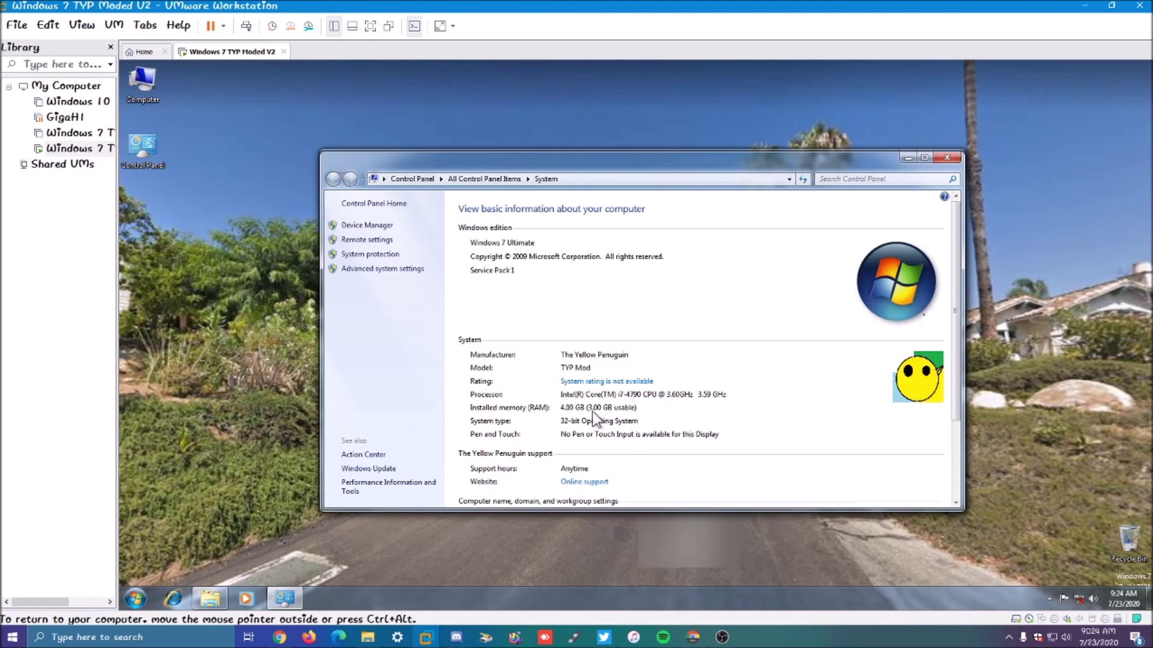
{"action": "scroll", "coordinate": [614, 441], "scroll_direction": "down", "scroll_amount": 3}
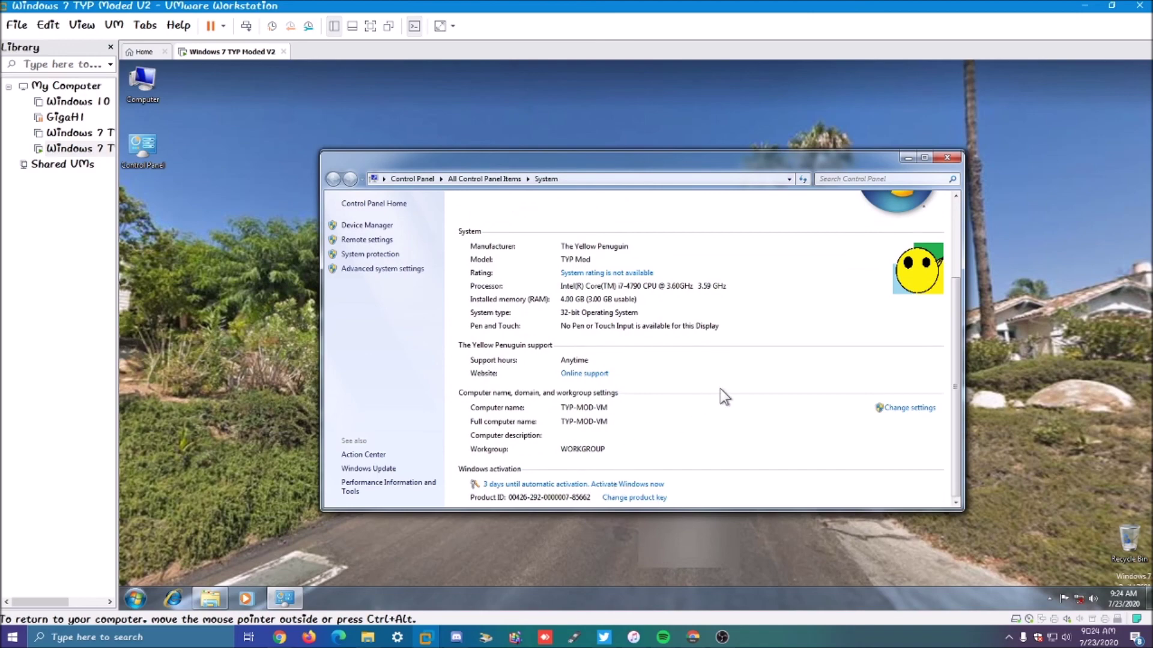
Step: Visit the Online support link, then close Internet Explorer and scroll the System page to the top
{"action": "left_click", "coordinate": [595, 373]}
{"action": "left_click", "coordinate": [591, 411]}
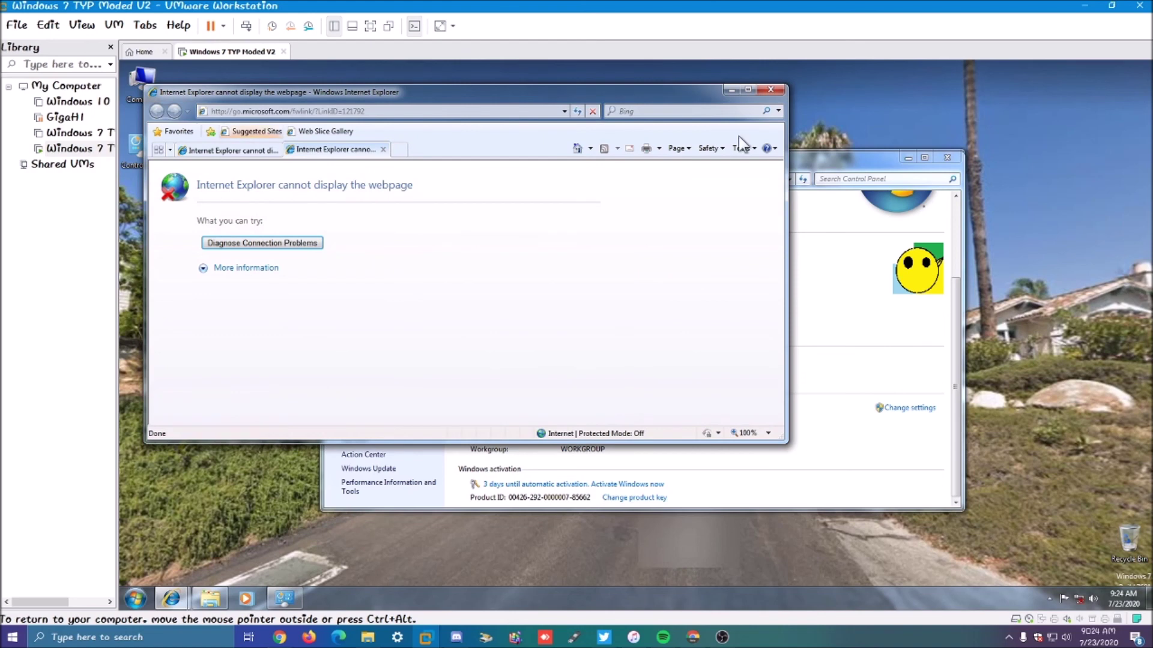
{"action": "left_click", "coordinate": [383, 150]}
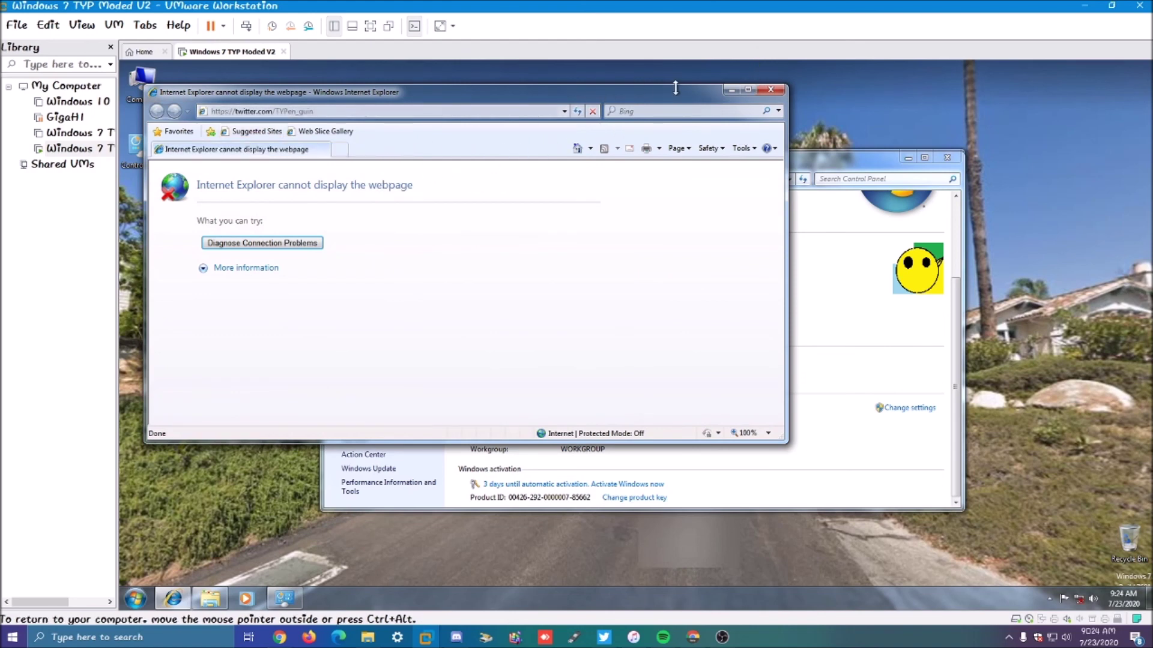
{"action": "left_click", "coordinate": [772, 90]}
{"action": "scroll", "coordinate": [644, 298], "scroll_direction": "up", "scroll_amount": 3}
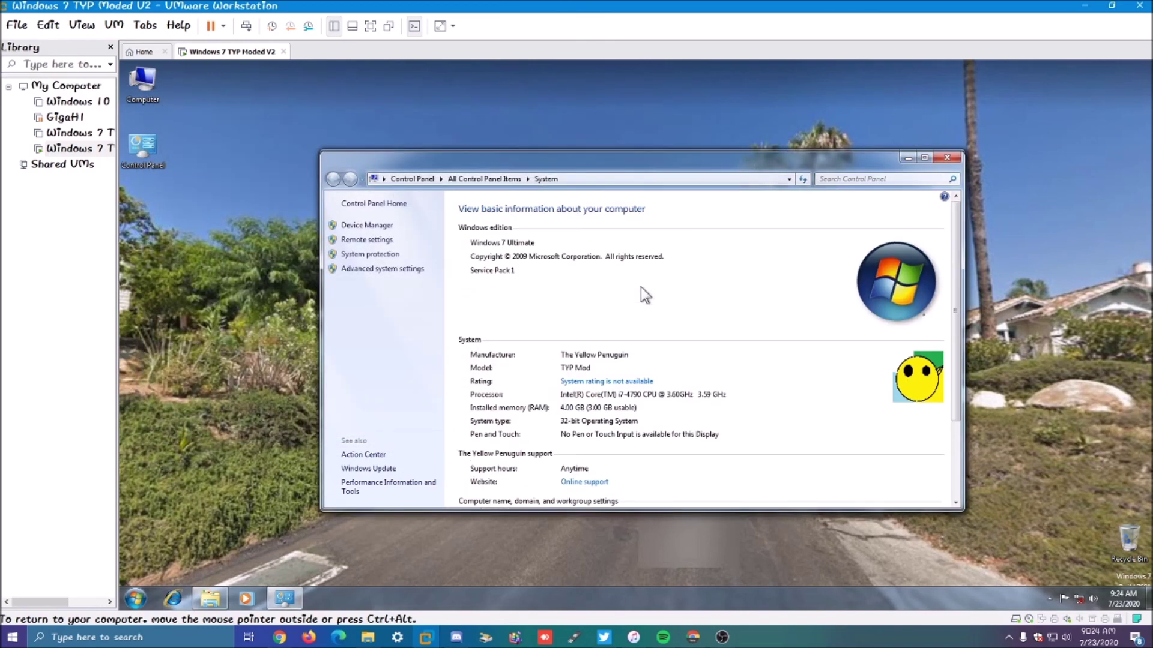
{"action": "scroll", "coordinate": [644, 295], "scroll_direction": "down", "scroll_amount": 3}
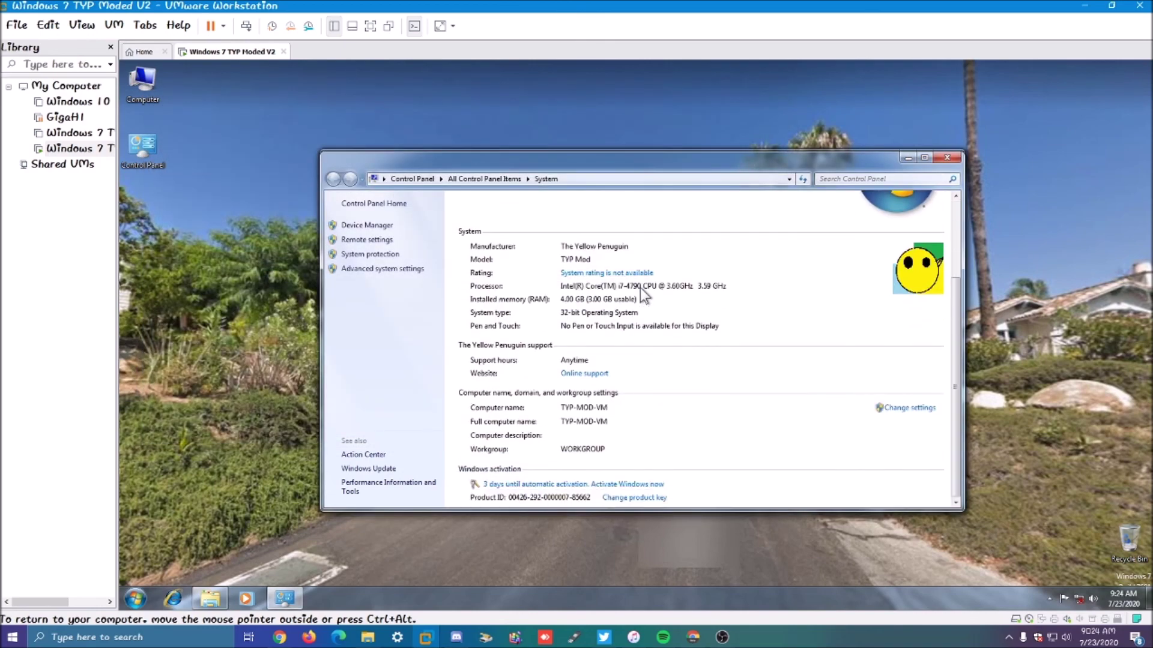
{"action": "scroll", "coordinate": [640, 287], "scroll_direction": "up", "scroll_amount": 3}
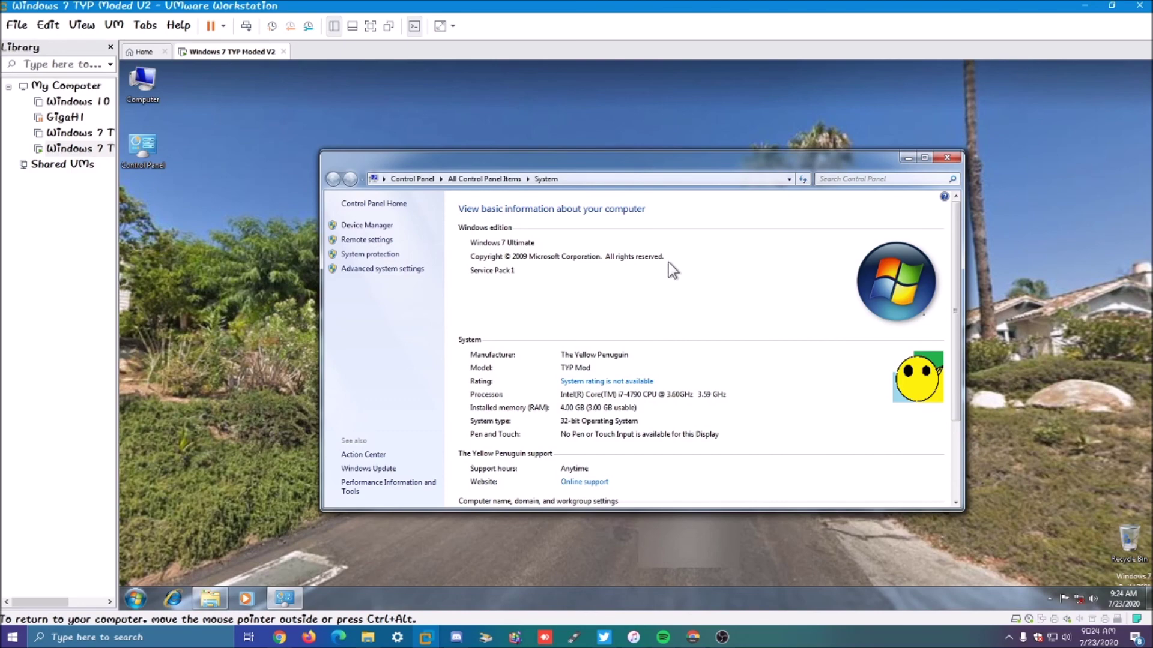
Step: Close the System window and browse Local Disk (C:) > Users > user folder, then return to Computer
{"action": "left_click", "coordinate": [954, 157]}
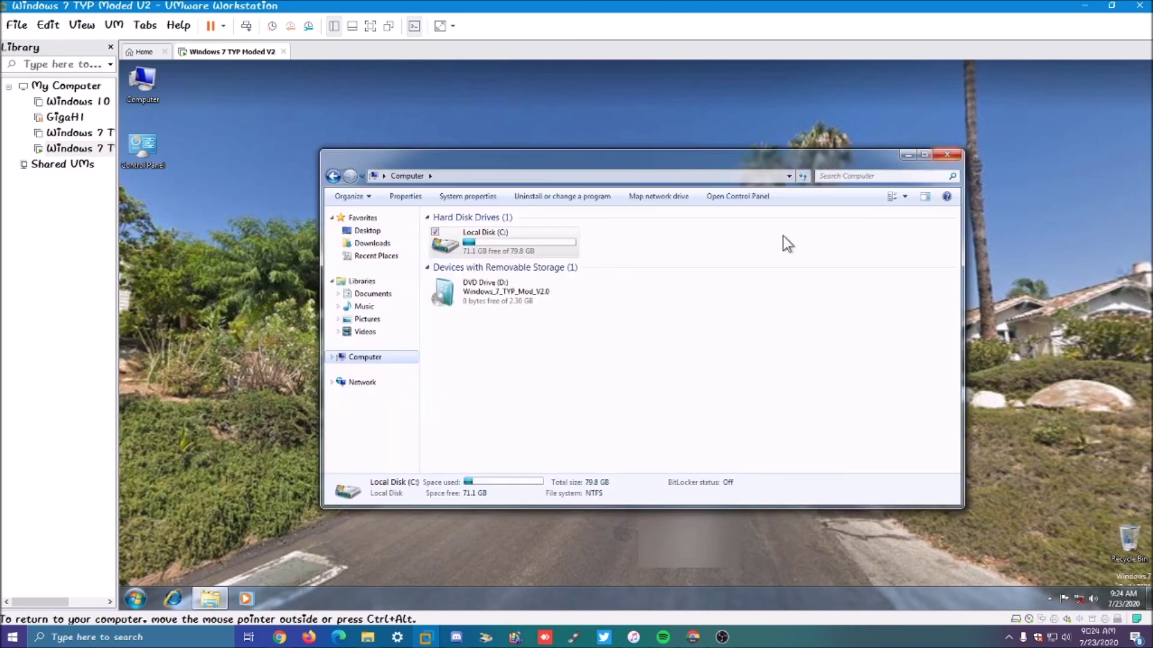
{"action": "left_click", "coordinate": [470, 333]}
{"action": "double_click", "coordinate": [485, 248]}
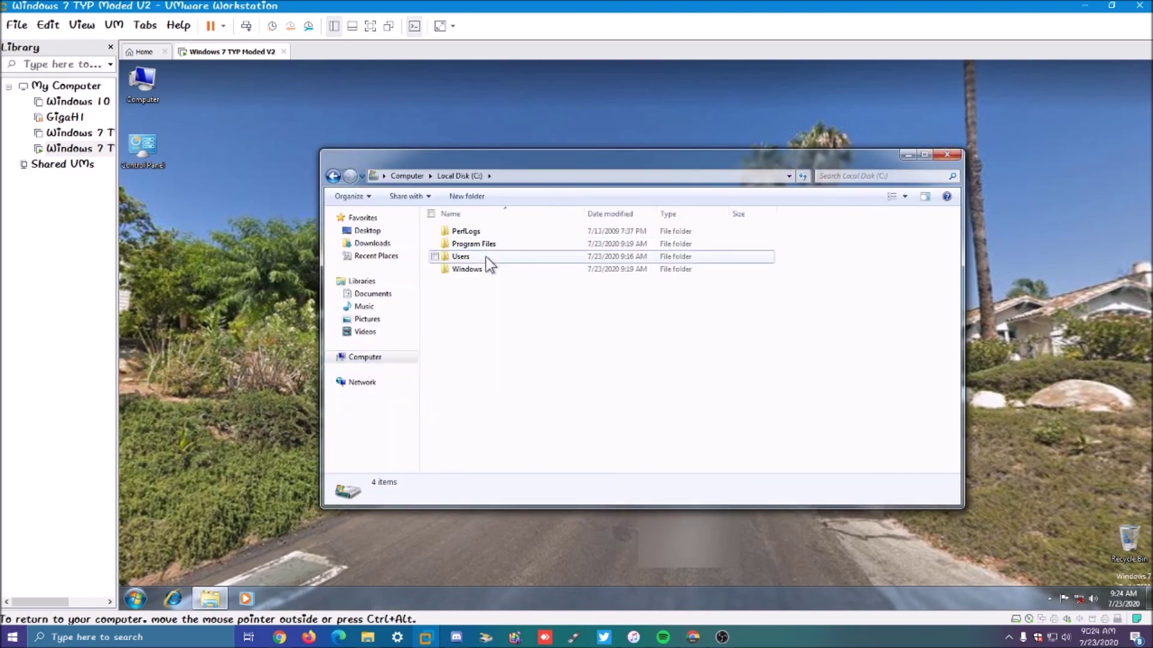
{"action": "double_click", "coordinate": [485, 256]}
{"action": "double_click", "coordinate": [487, 245]}
{"action": "left_click_drag", "start_coordinate": [483, 375], "coordinate": [517, 401]}
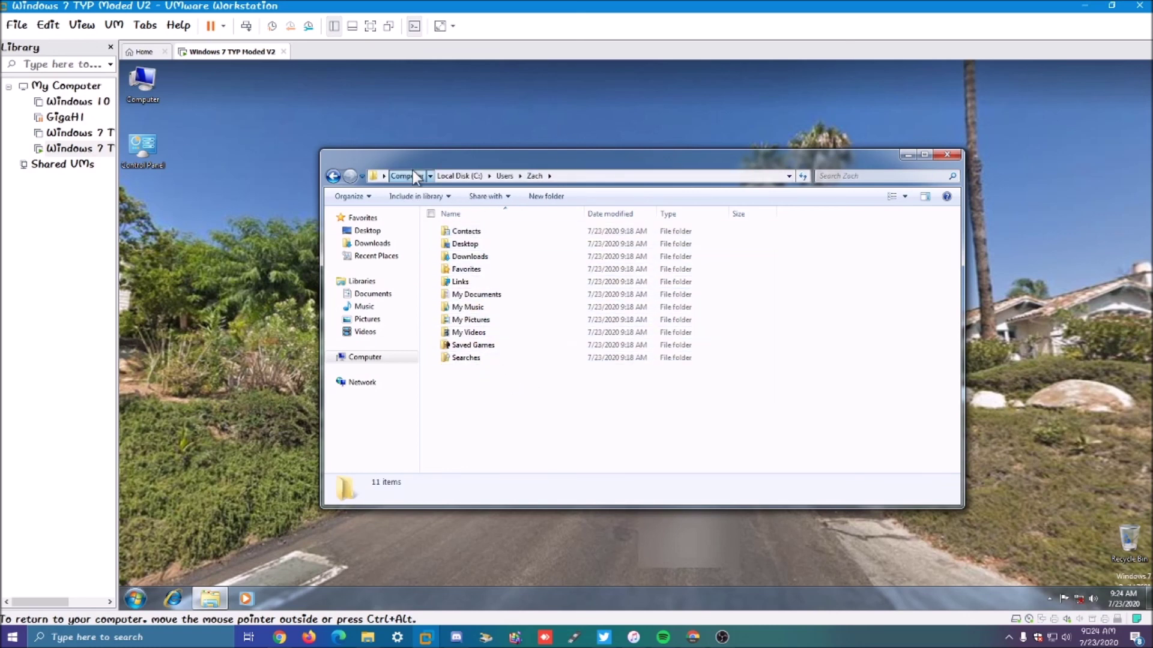
{"action": "left_click", "coordinate": [413, 173]}
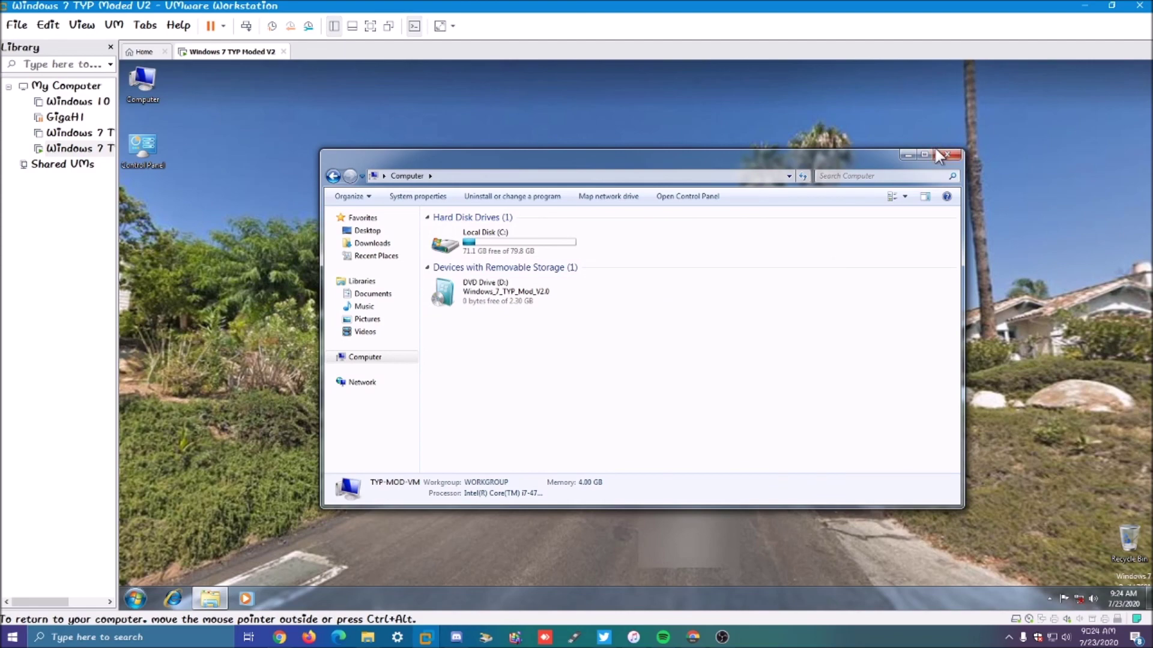
Step: Minimize and restore the Computer window, browse into the user's folder again, then close Explorer
{"action": "left_click", "coordinate": [909, 154]}
{"action": "left_click", "coordinate": [131, 601]}
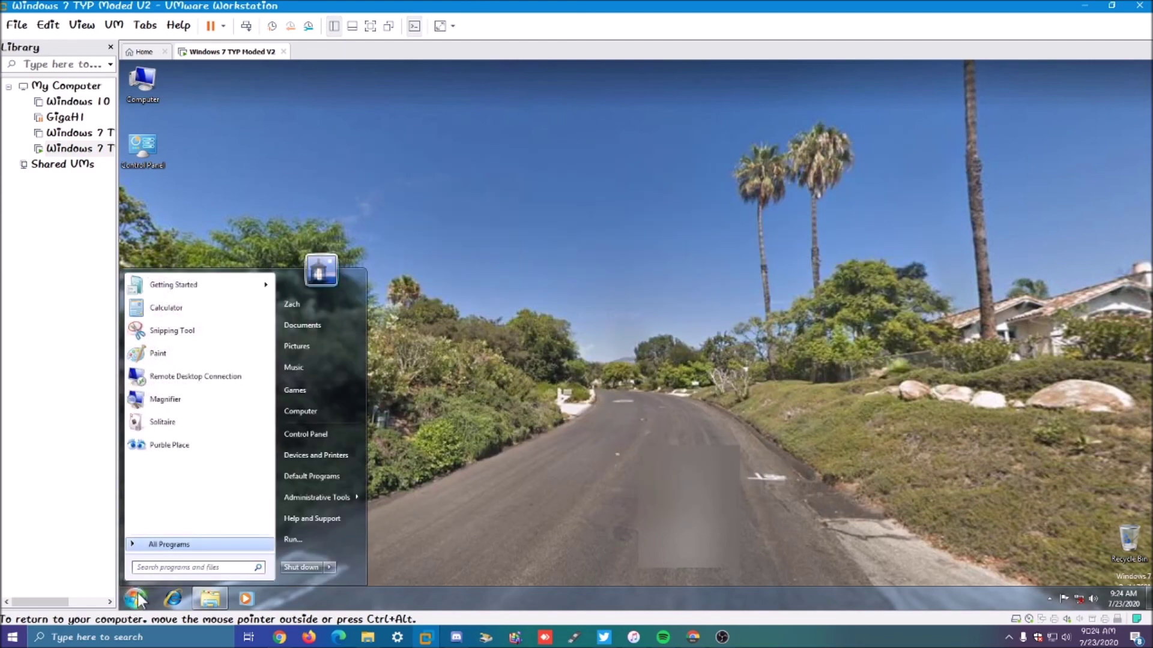
{"action": "left_click", "coordinate": [210, 599]}
{"action": "left_click", "coordinate": [211, 599]}
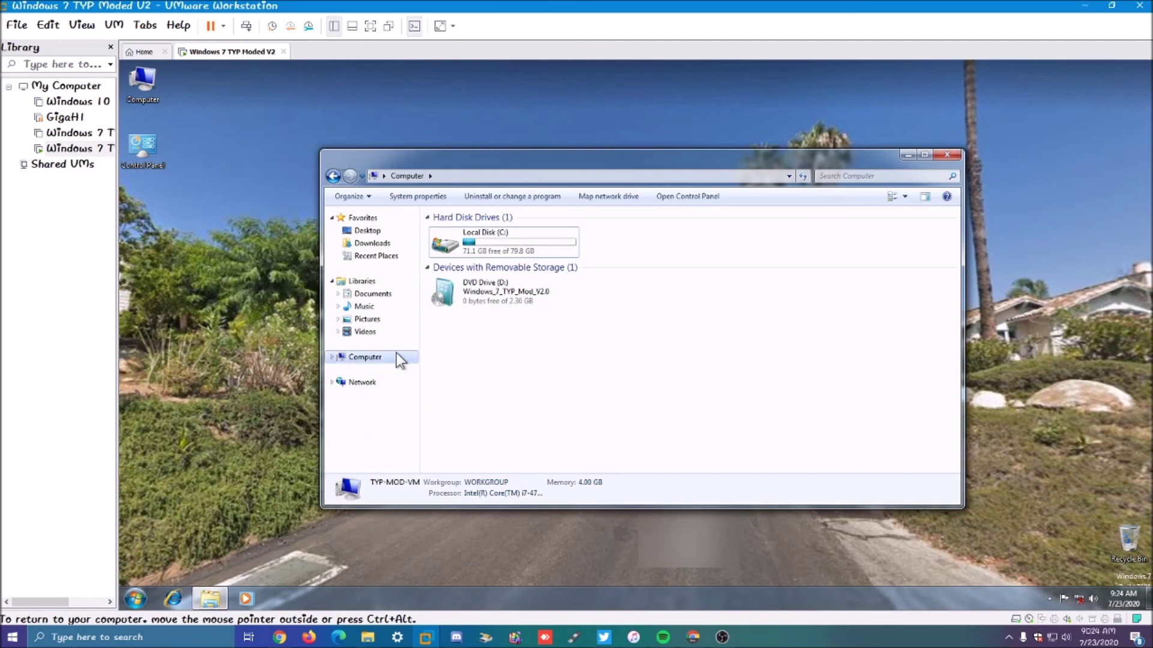
{"action": "double_click", "coordinate": [475, 240]}
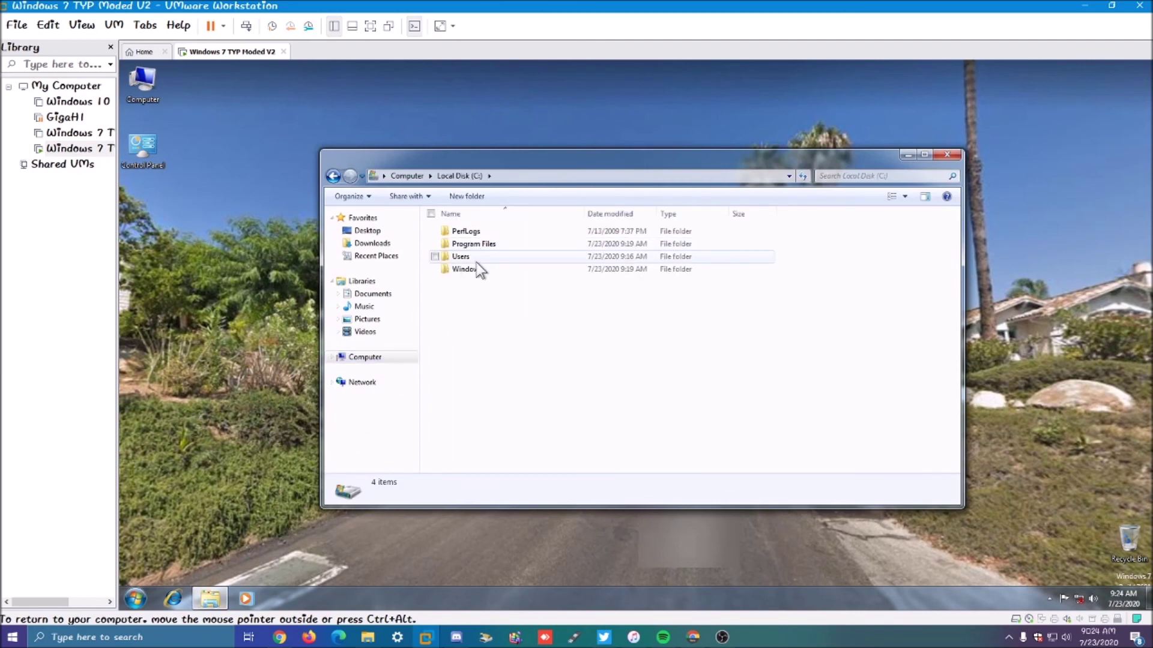
{"action": "double_click", "coordinate": [477, 258]}
{"action": "double_click", "coordinate": [477, 246]}
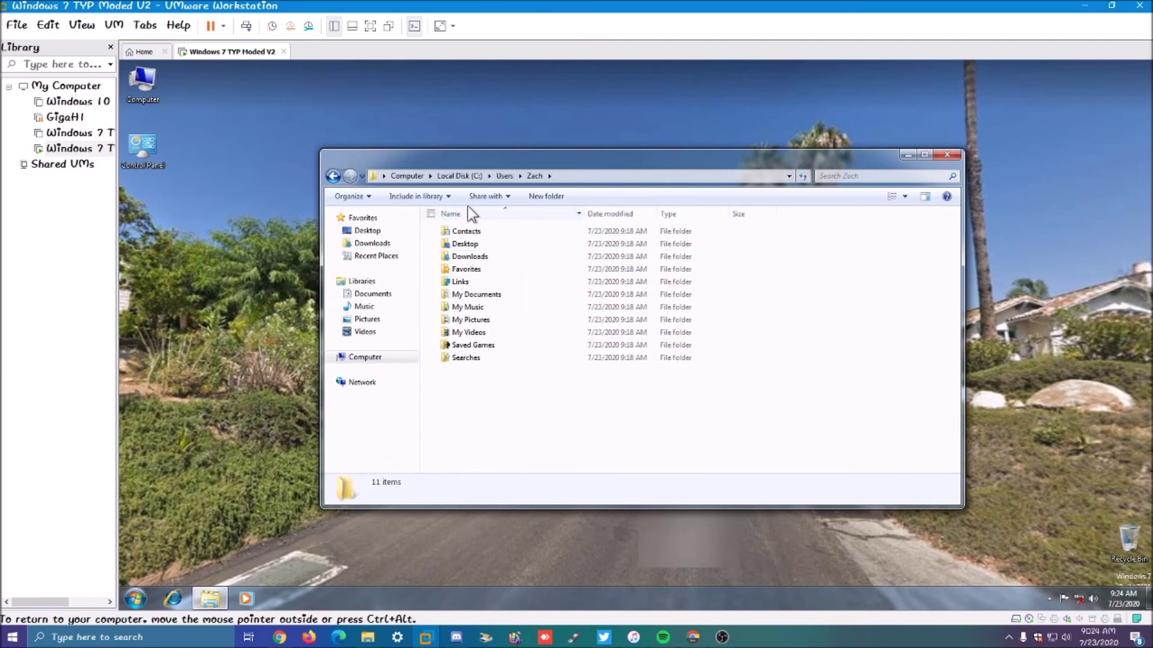
{"action": "left_click", "coordinate": [413, 177]}
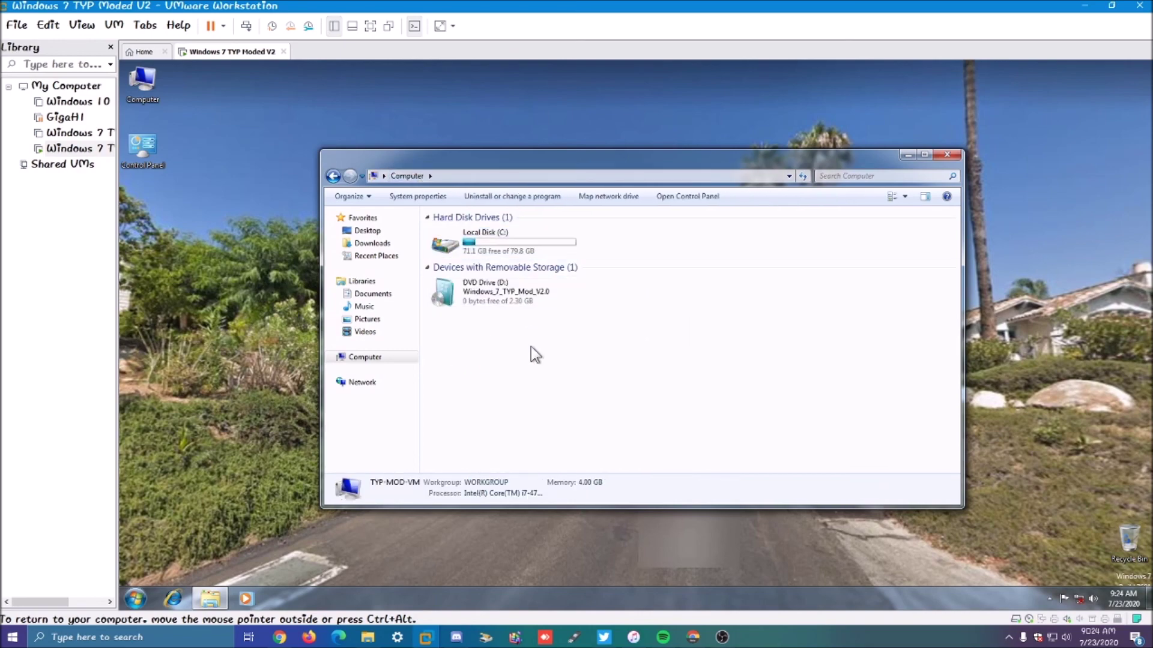
{"action": "left_click", "coordinate": [948, 155]}
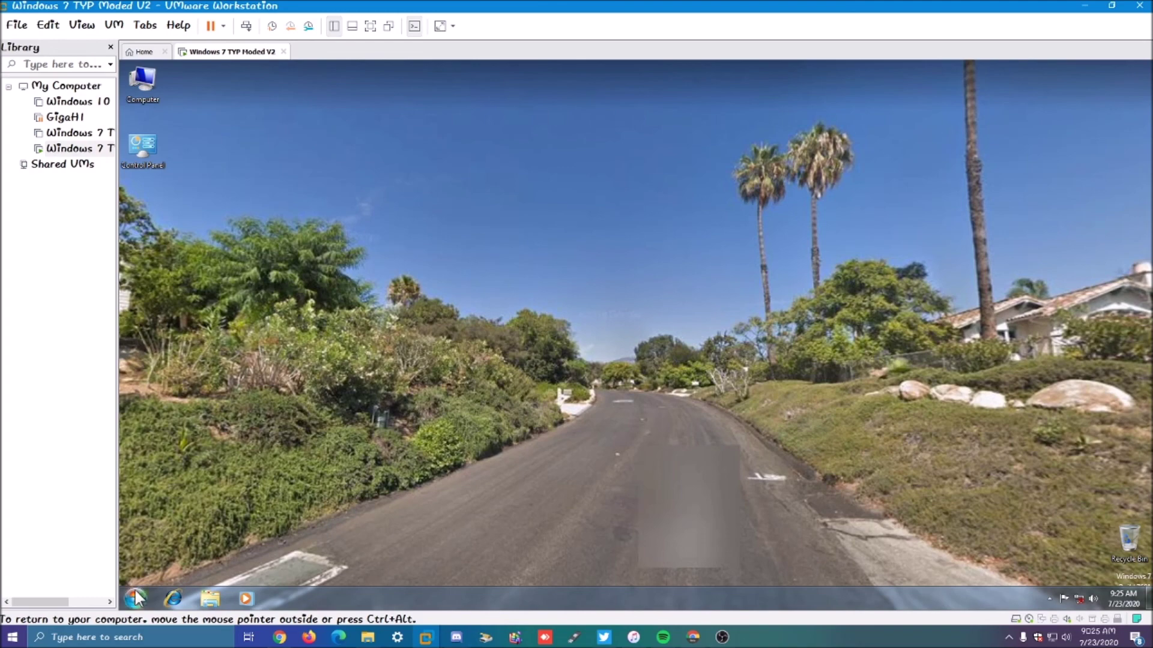
Step: Shut down the Windows 7 guest from the Start menu, then switch to OBS Studio
{"action": "left_click", "coordinate": [135, 598]}
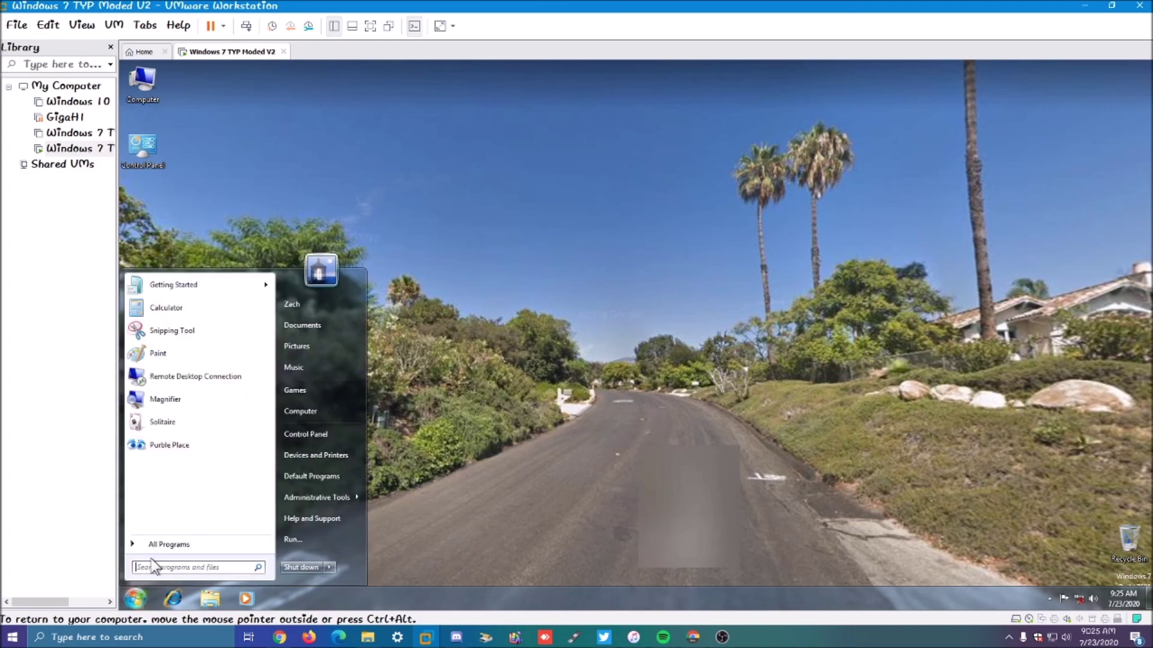
{"action": "left_click", "coordinate": [304, 570]}
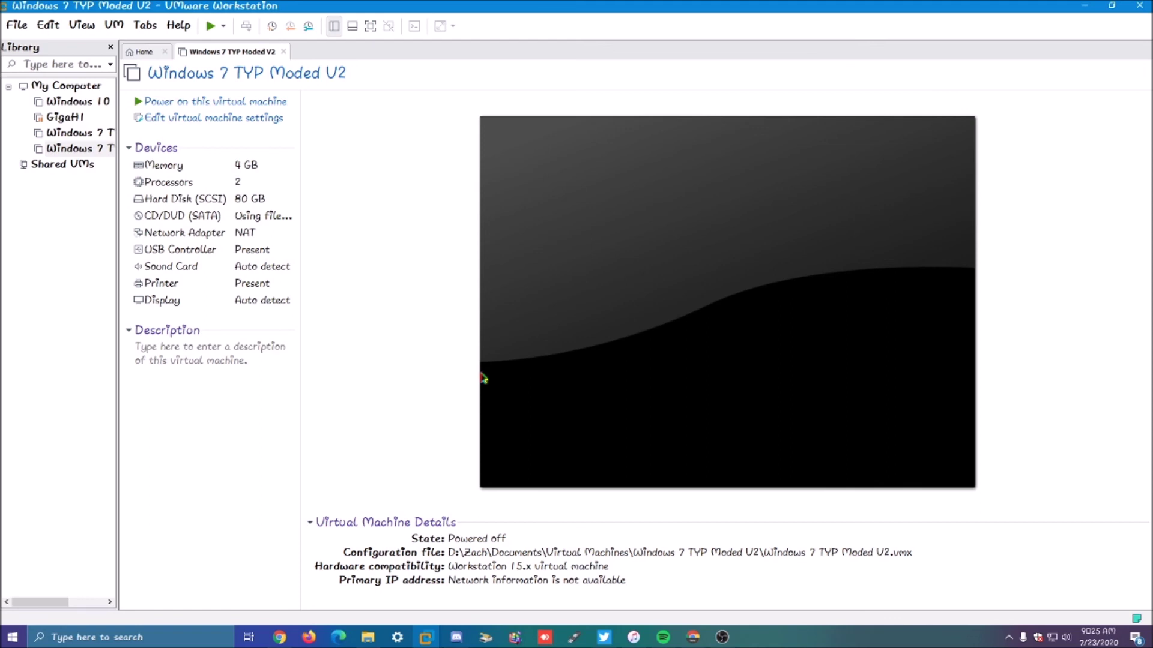
{"action": "left_click", "coordinate": [722, 637]}
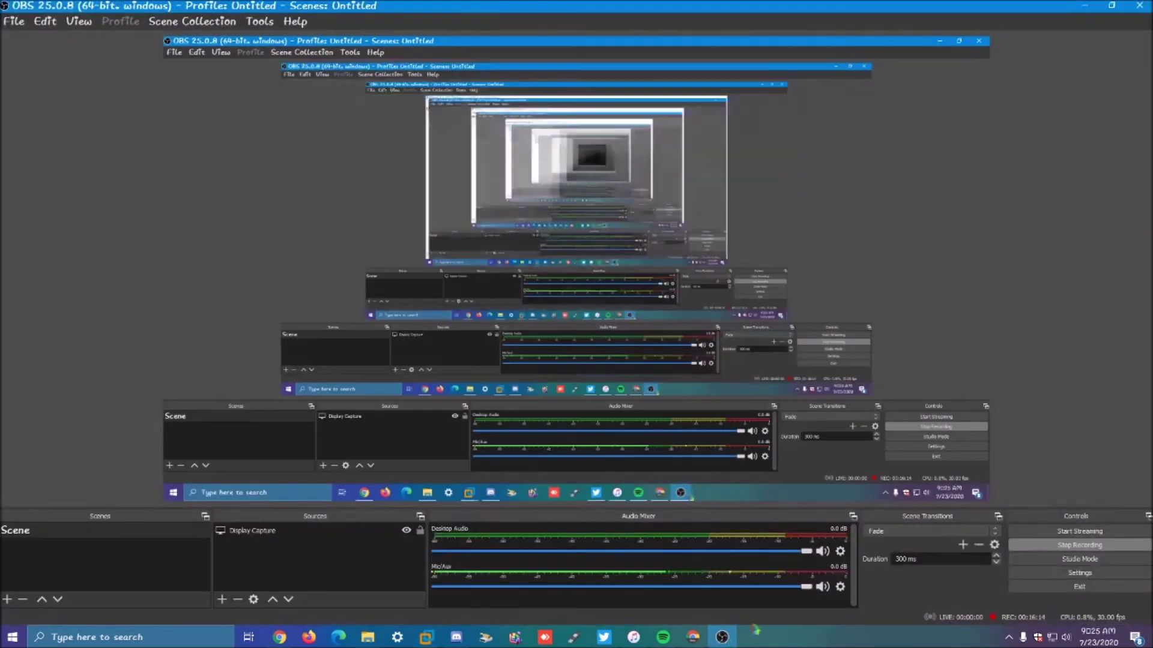